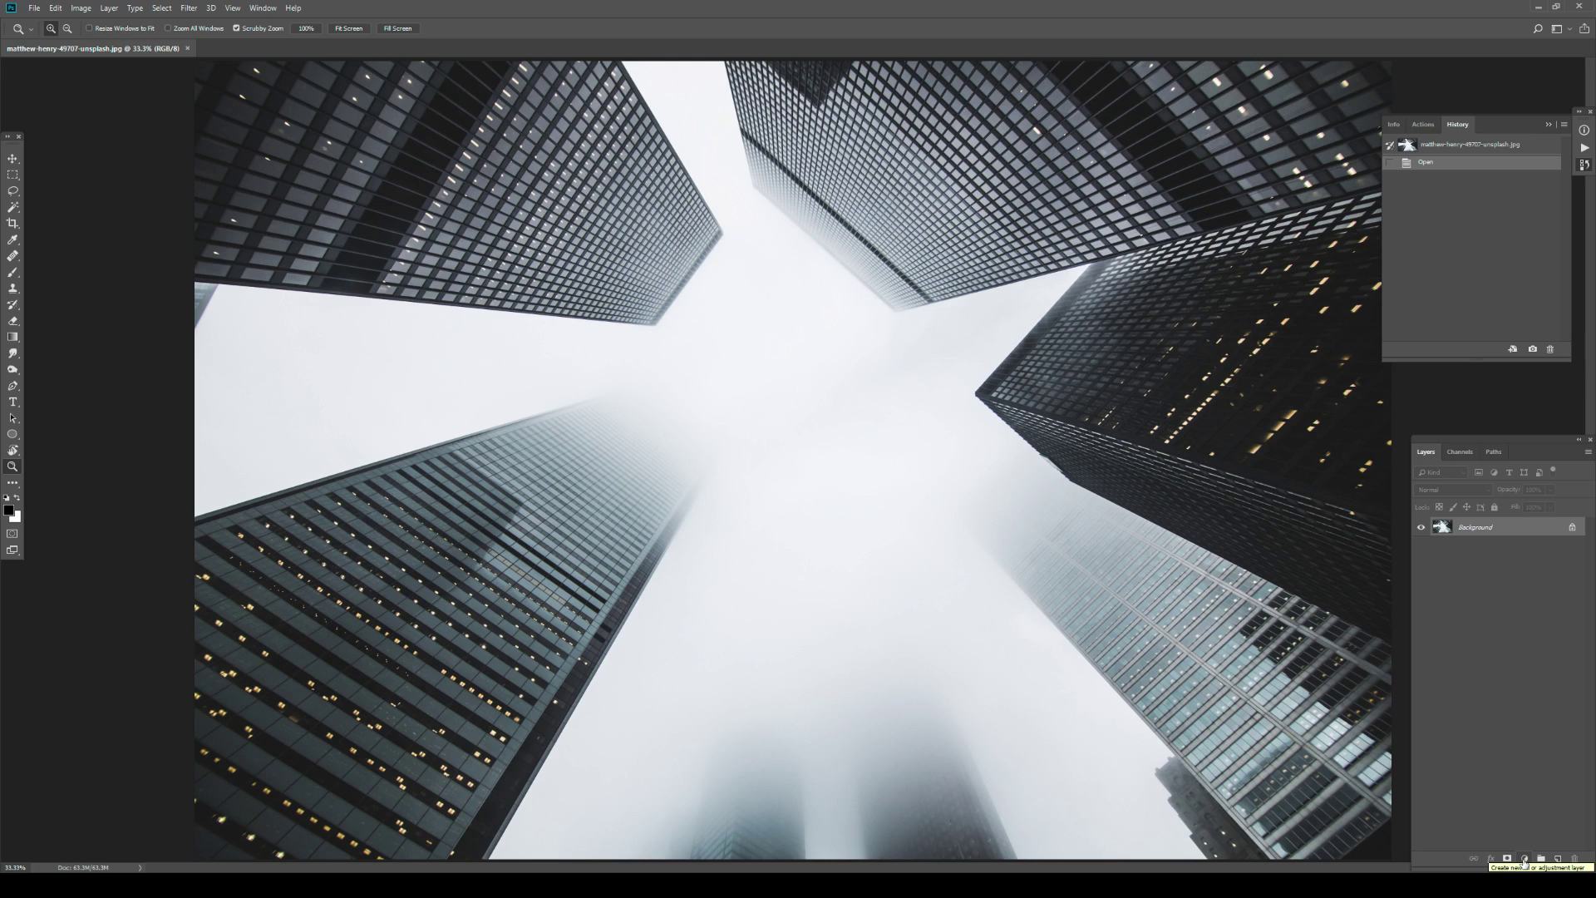
Step: Add a Gradient Map adjustment layer to the skyscraper photo and open its Gradient Editor
click(1525, 859)
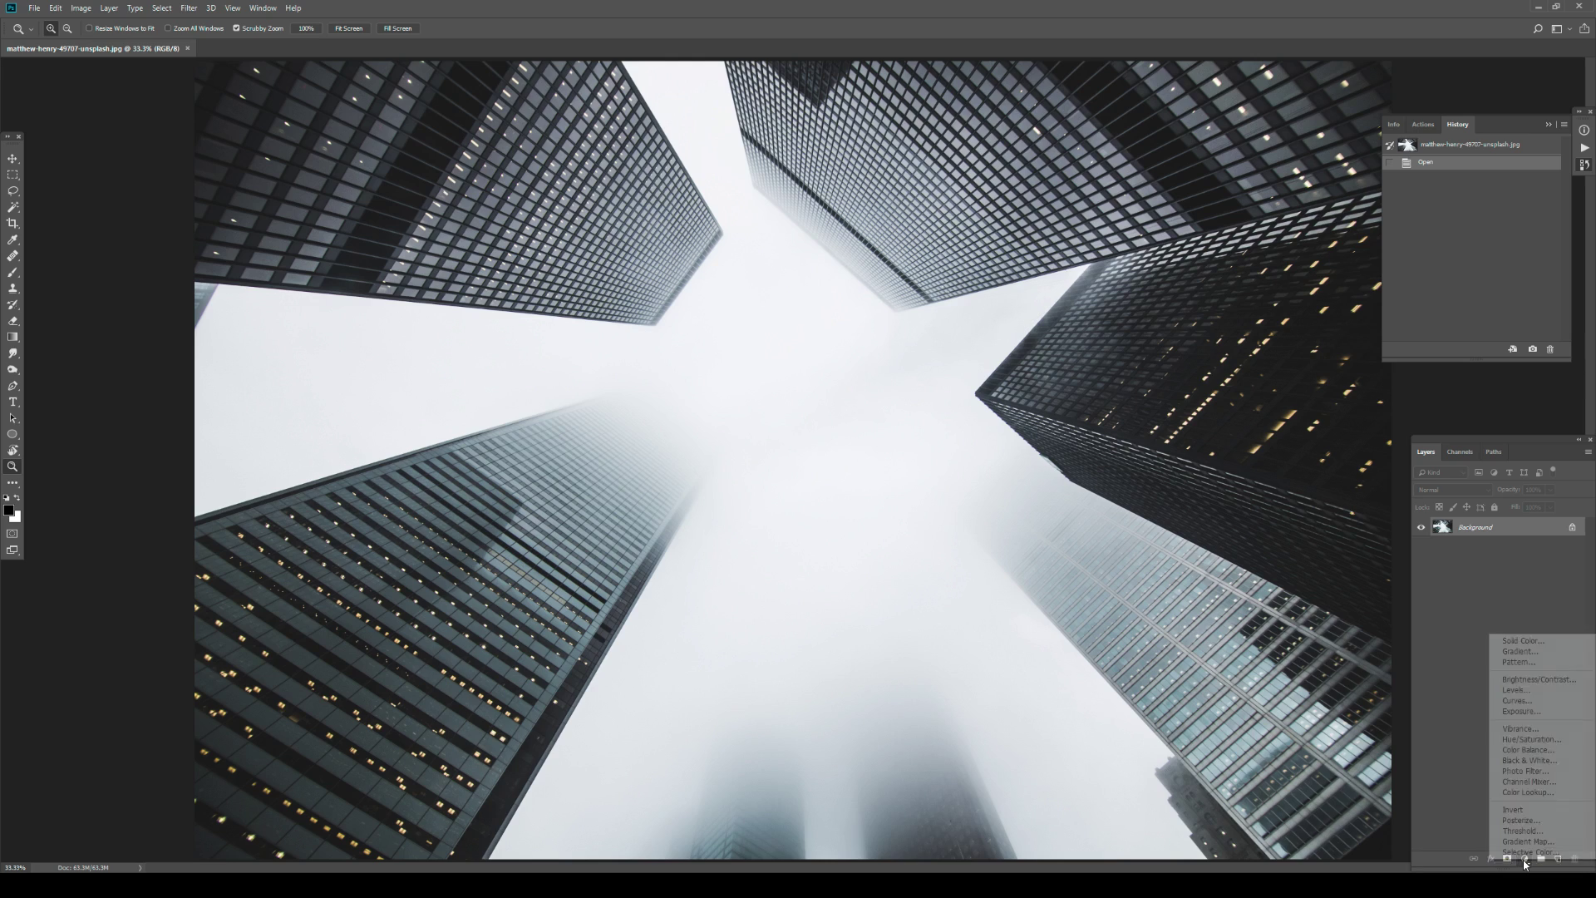
click(1520, 843)
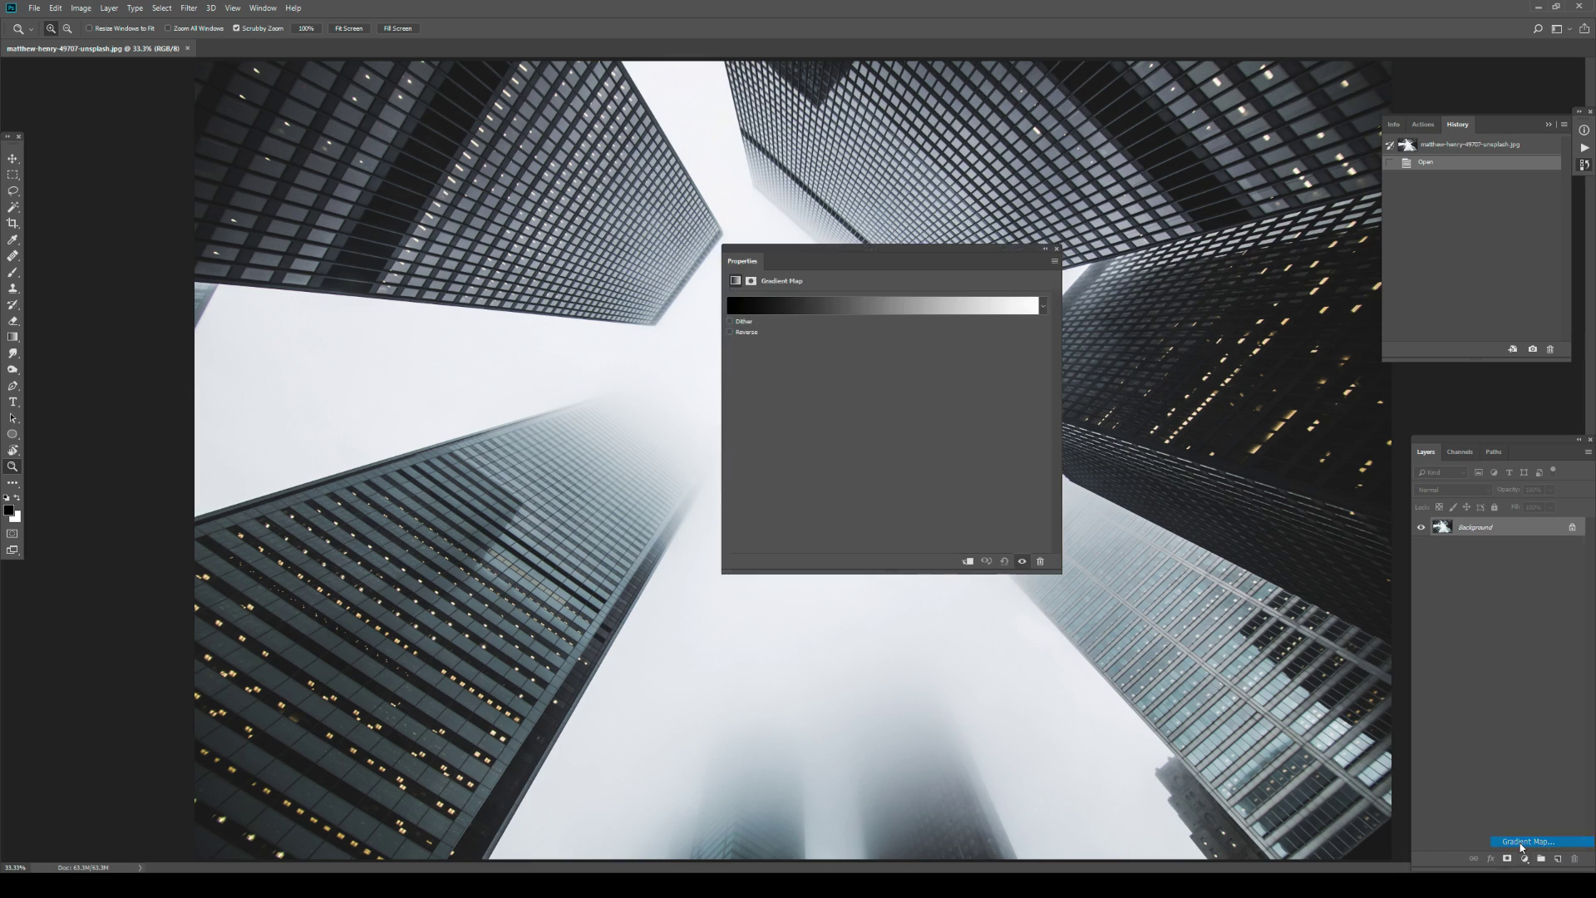
drag(888, 252, 850, 200)
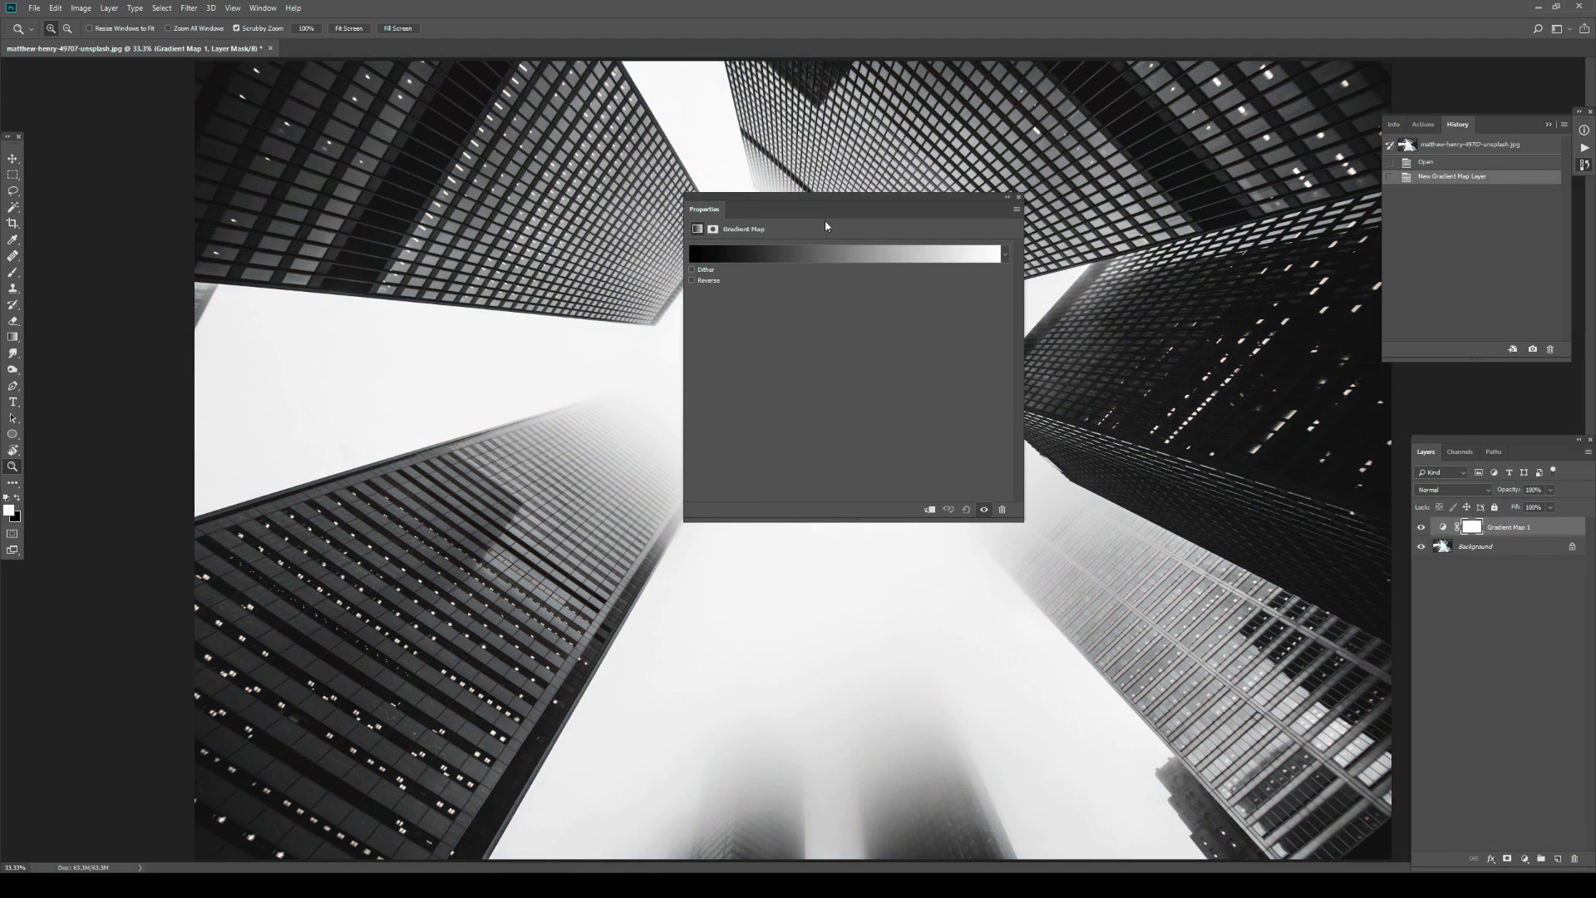
click(820, 254)
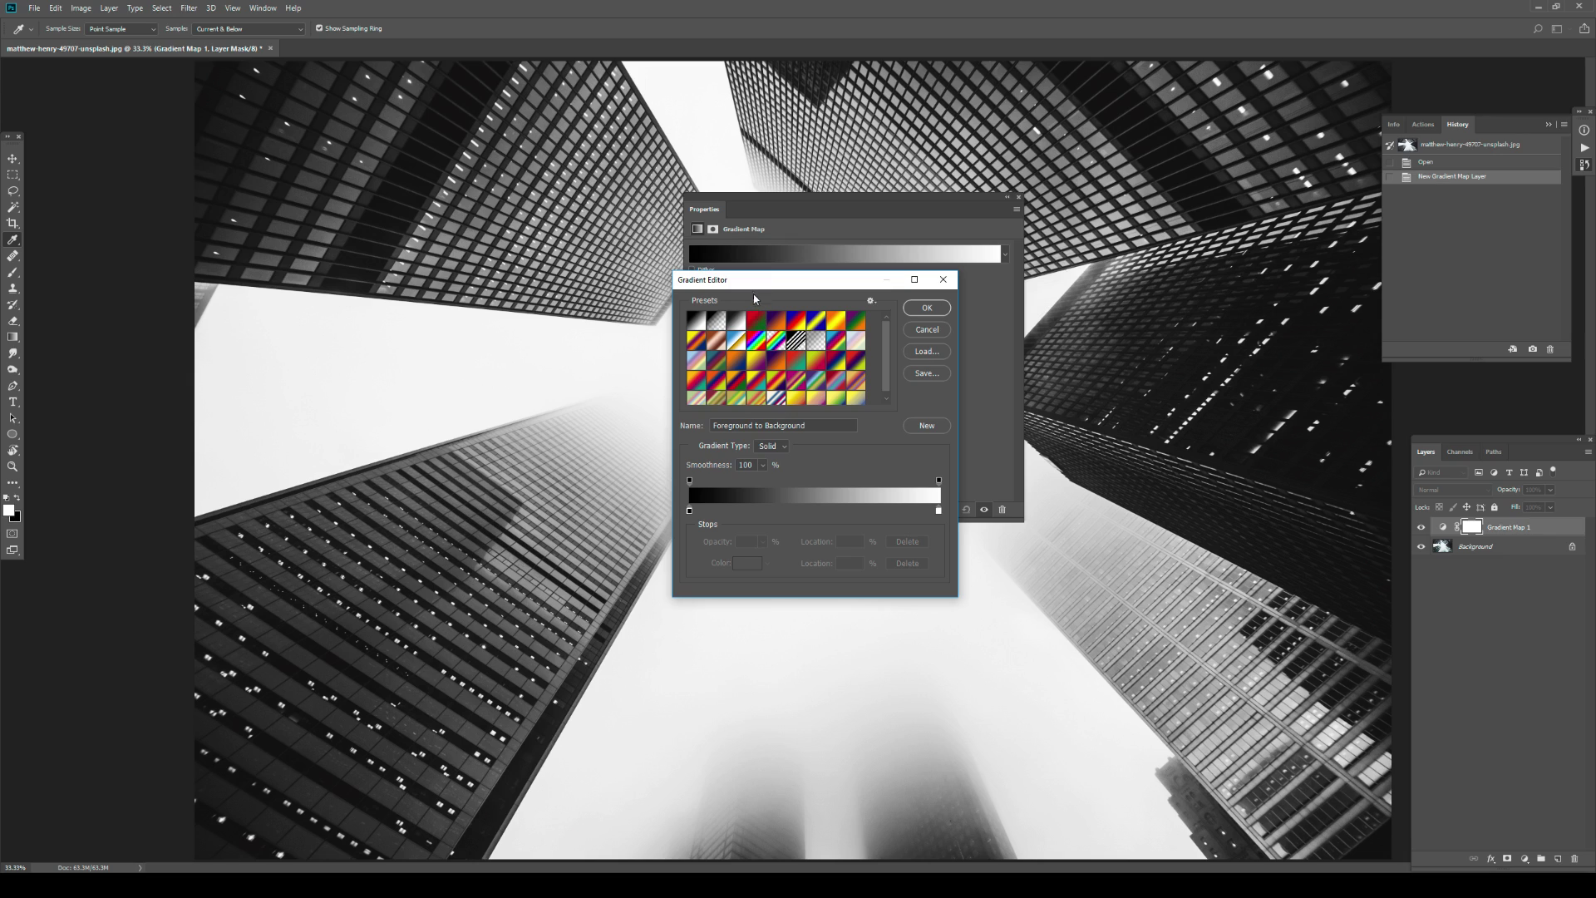
drag(752, 278, 720, 306)
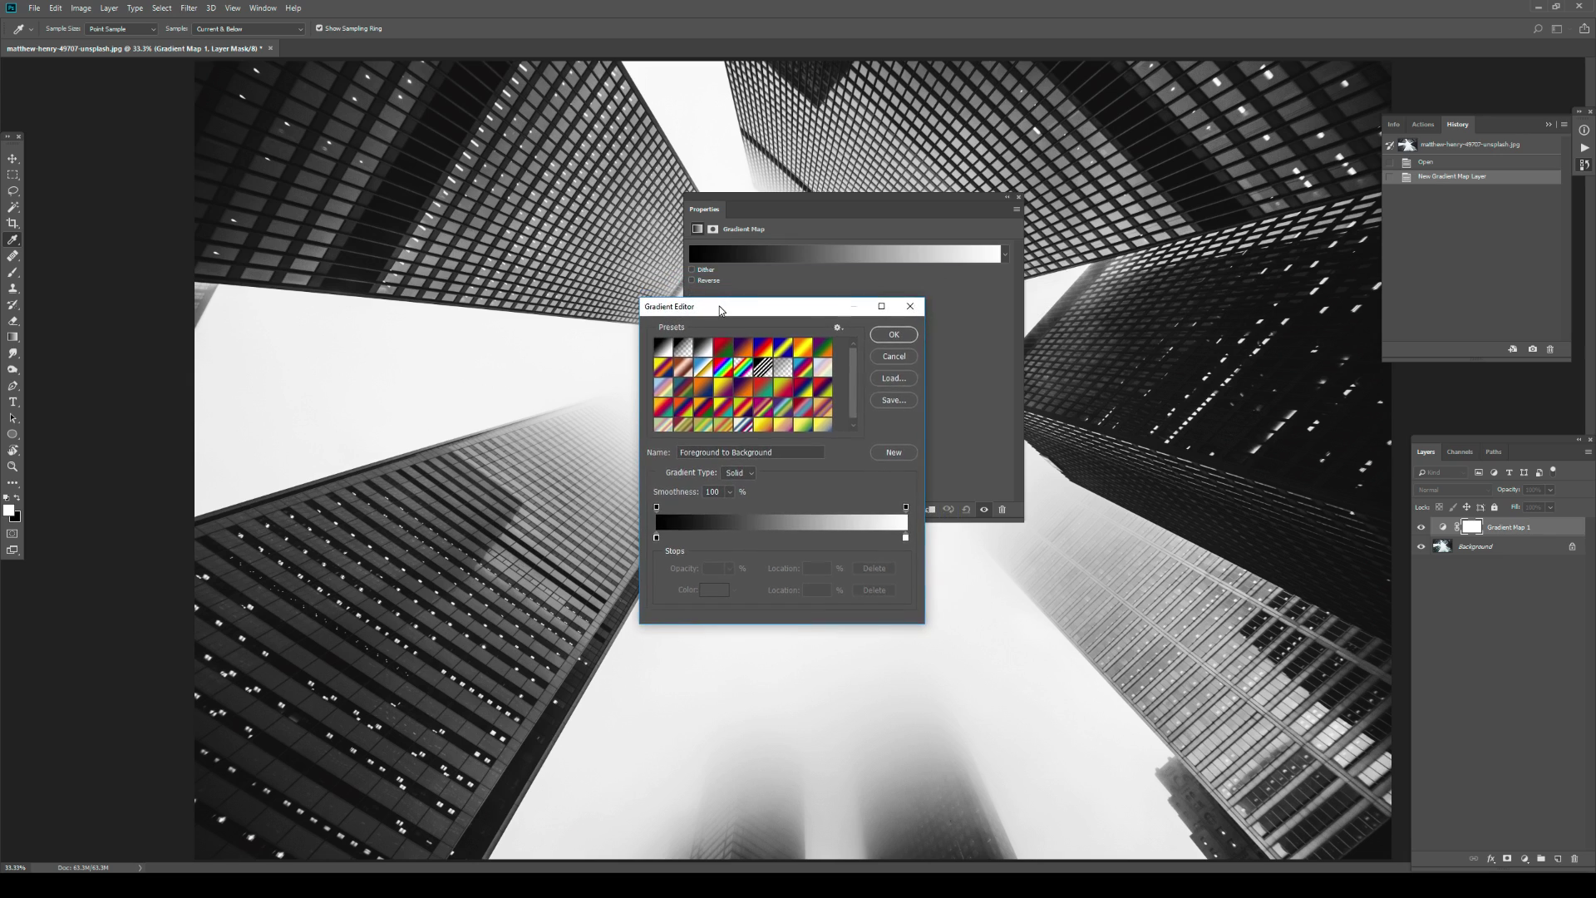
Step: Set the right (highlight) gradient stop to pure red ff0000
click(656, 538)
click(906, 539)
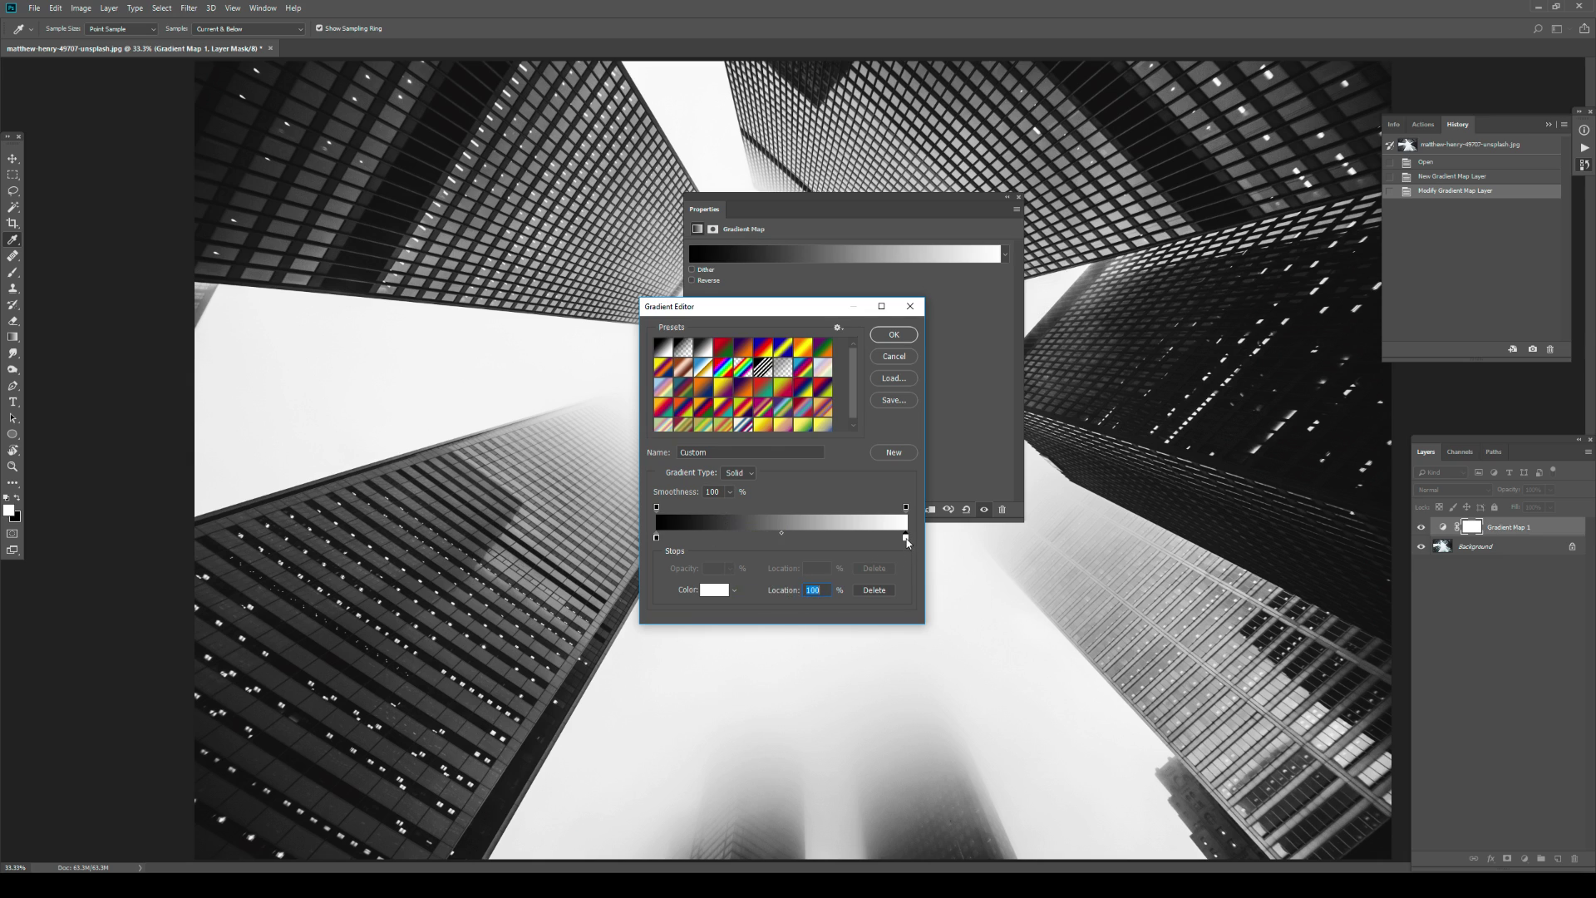
click(714, 589)
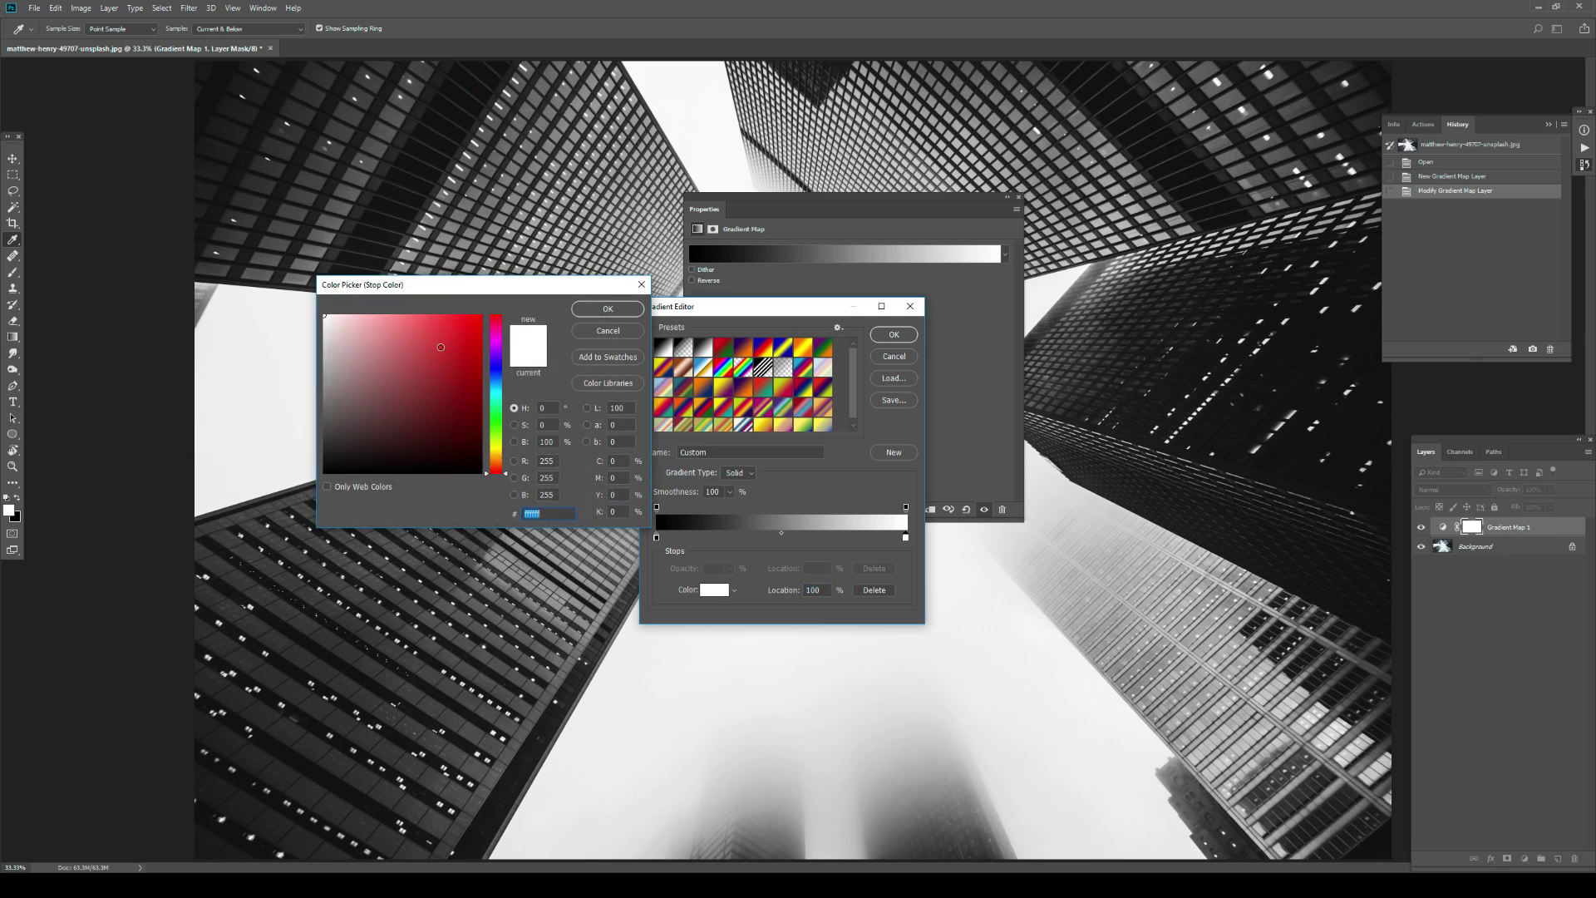
drag(441, 347, 504, 305)
click(608, 308)
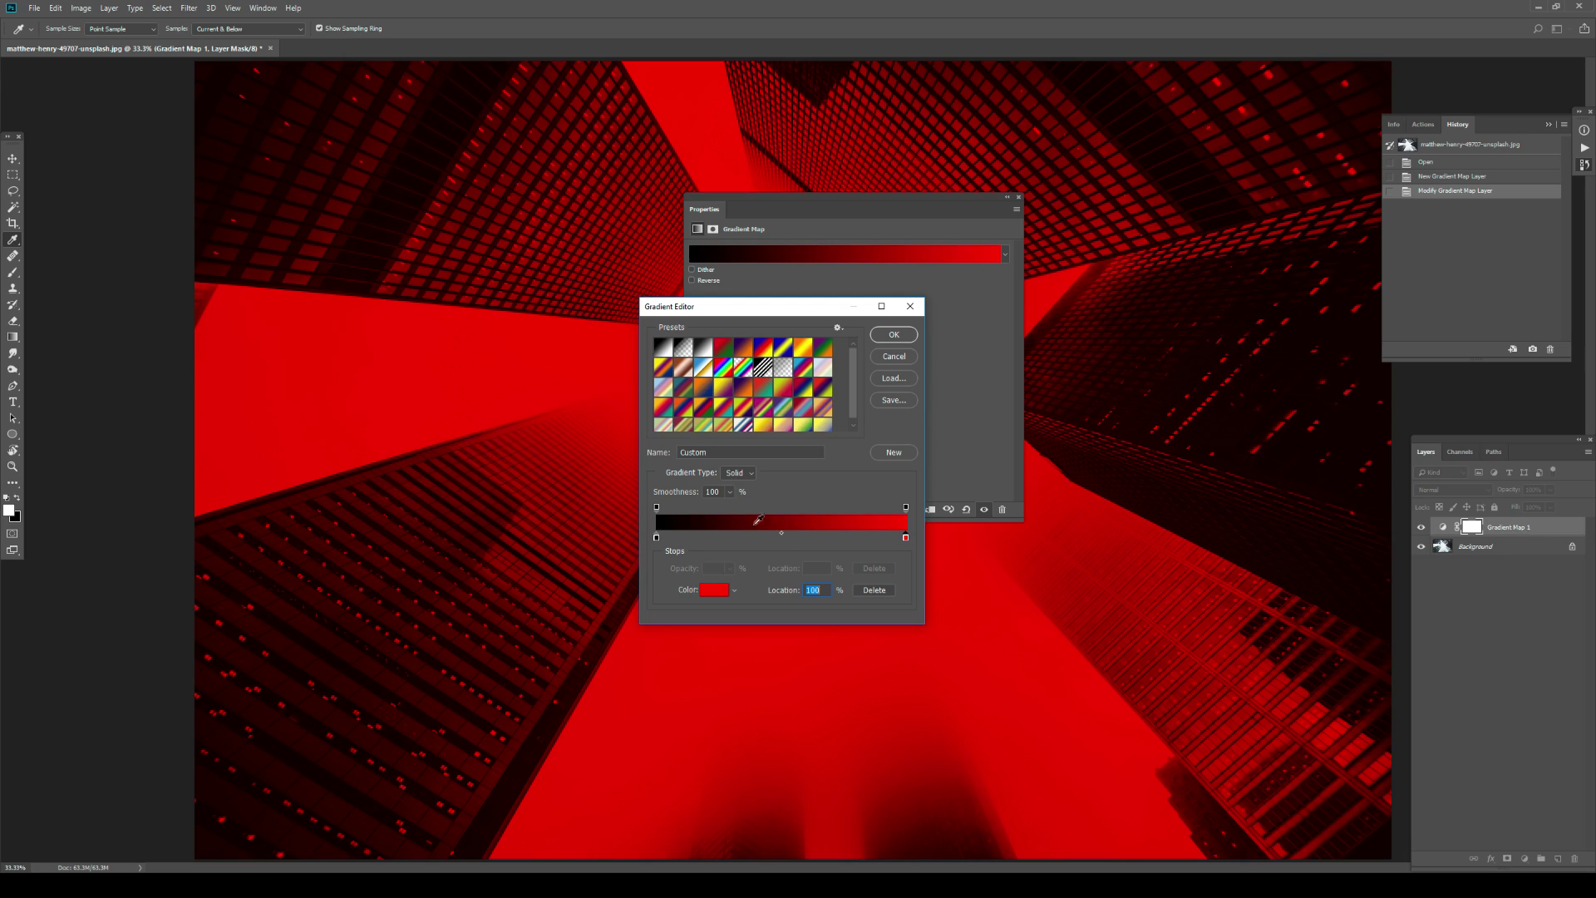
Step: Set the left (shadow) gradient stop to a bright green
click(655, 538)
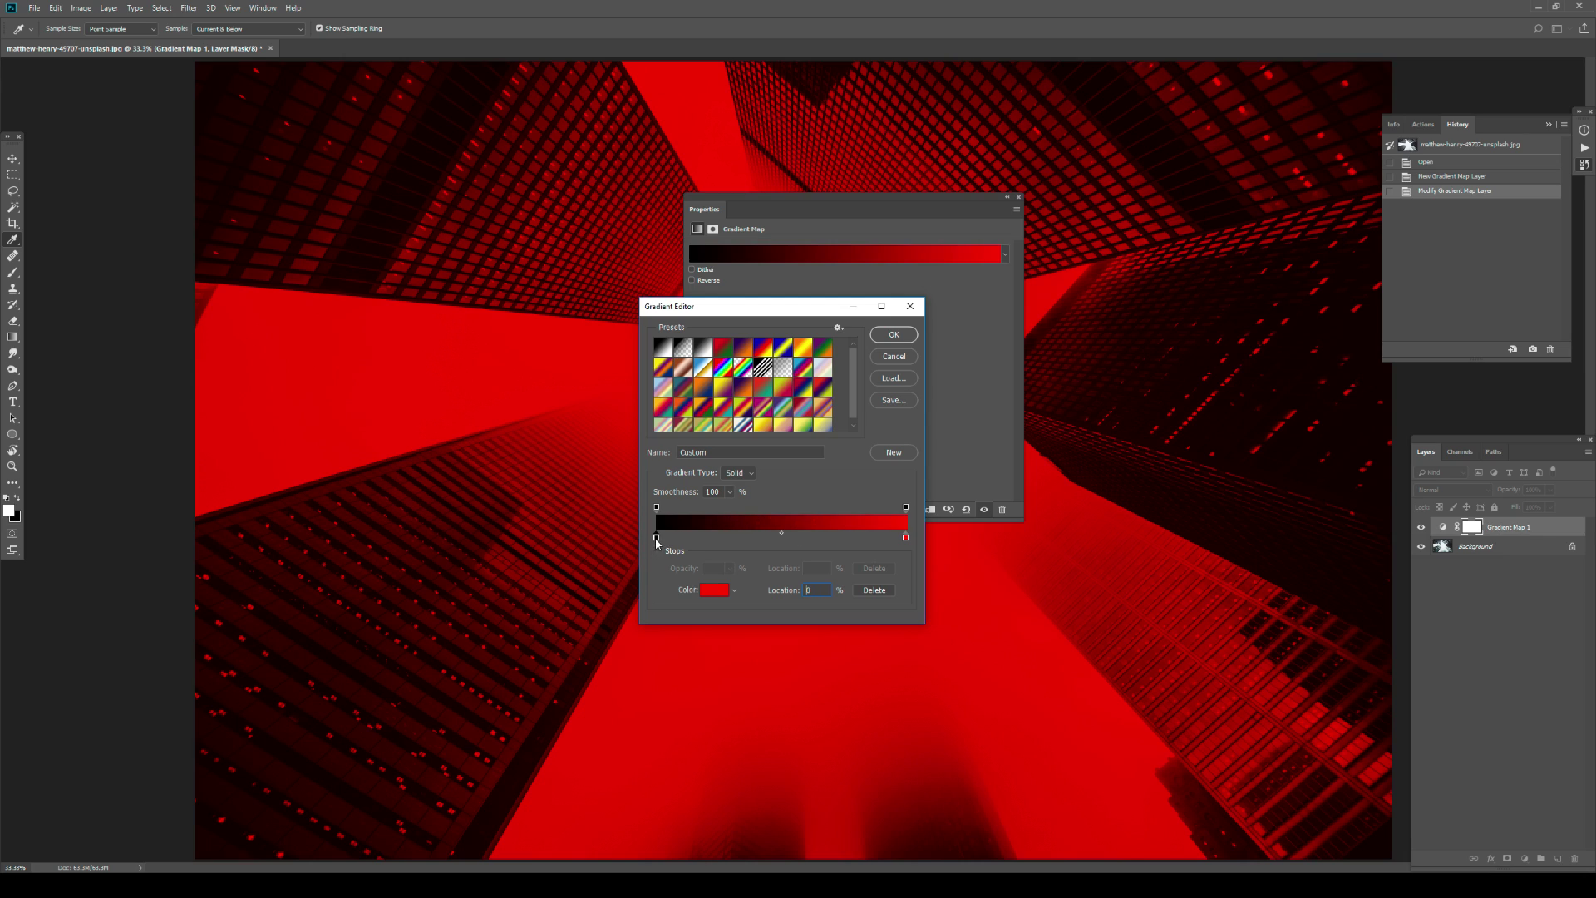
click(715, 586)
drag(496, 409, 501, 434)
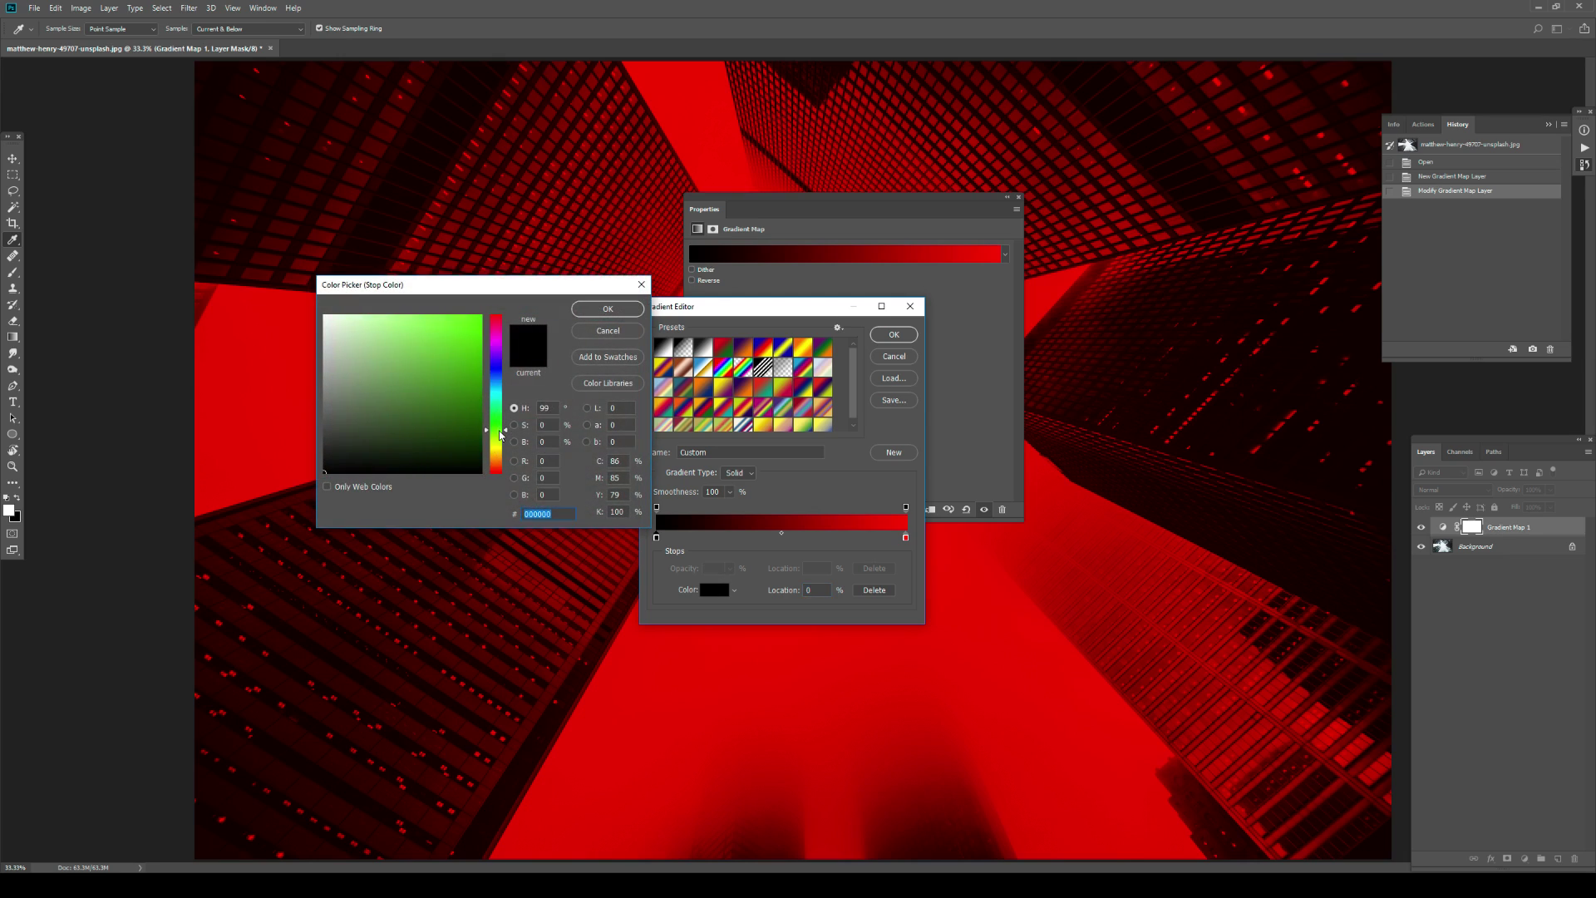
click(474, 407)
click(607, 308)
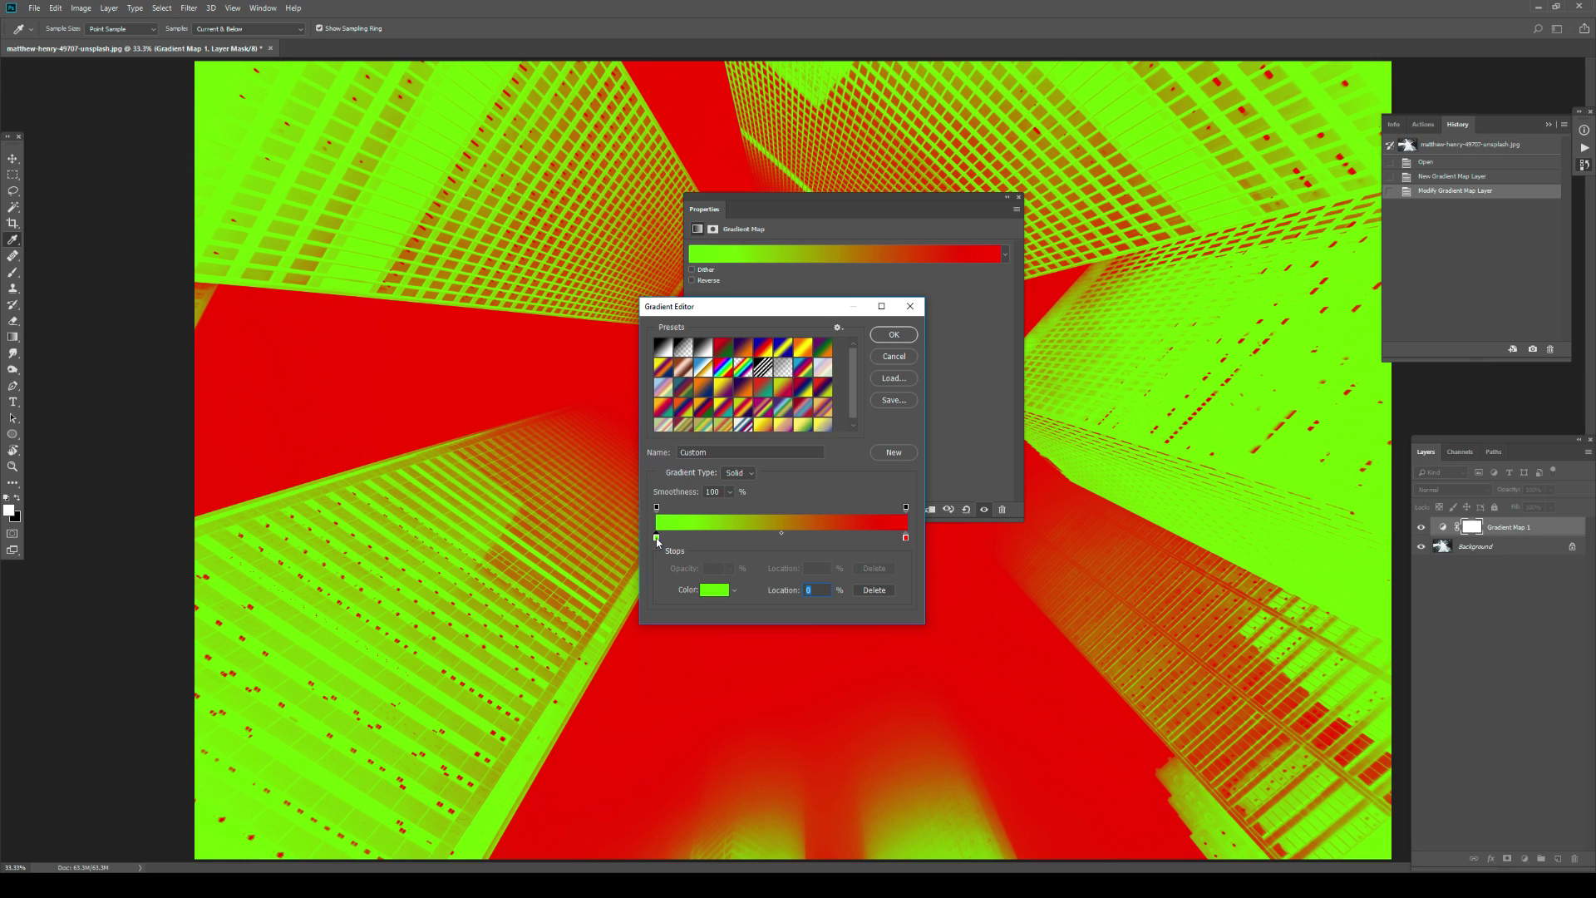
Step: Change the left shadow stop from green to a dark teal
click(713, 592)
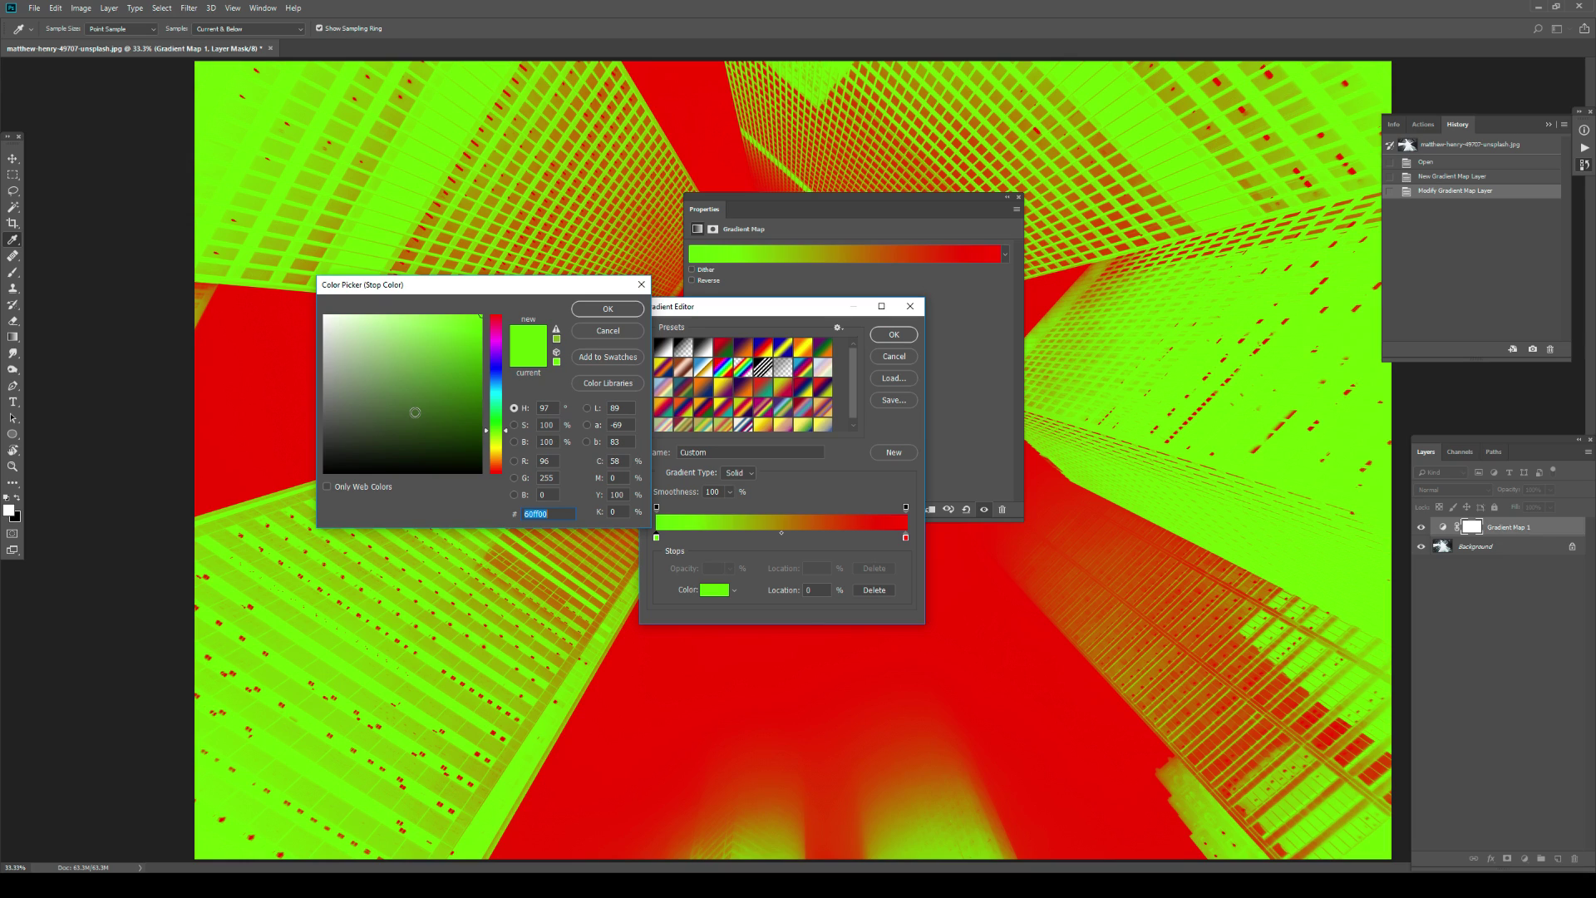
drag(501, 395, 456, 428)
click(607, 308)
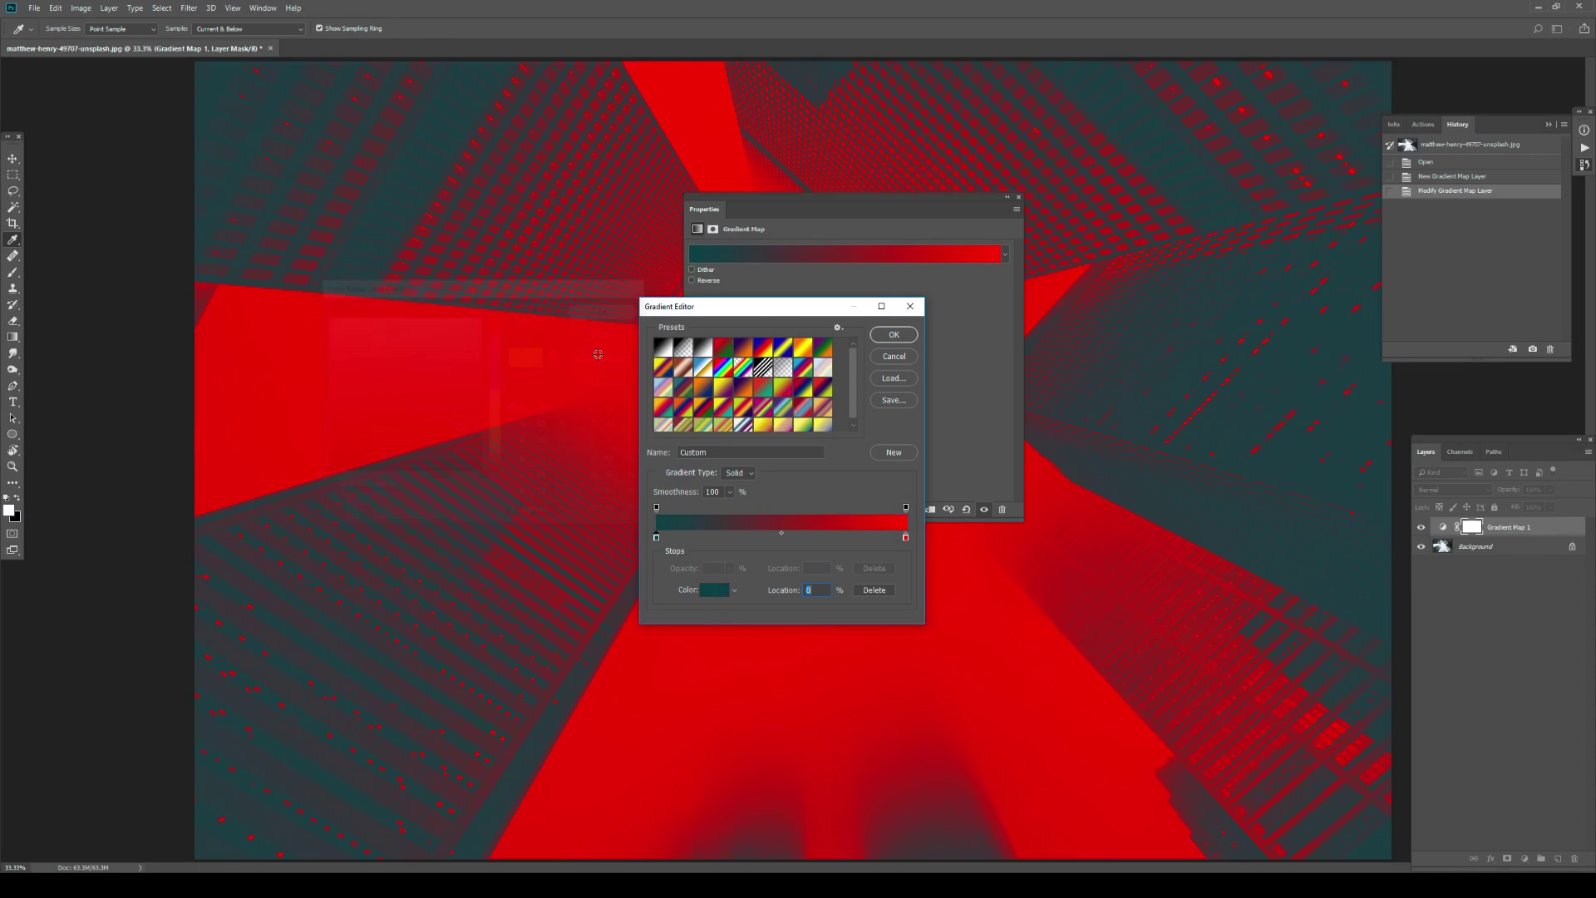
Step: Change the right highlight stop from red to an orange shade
click(906, 537)
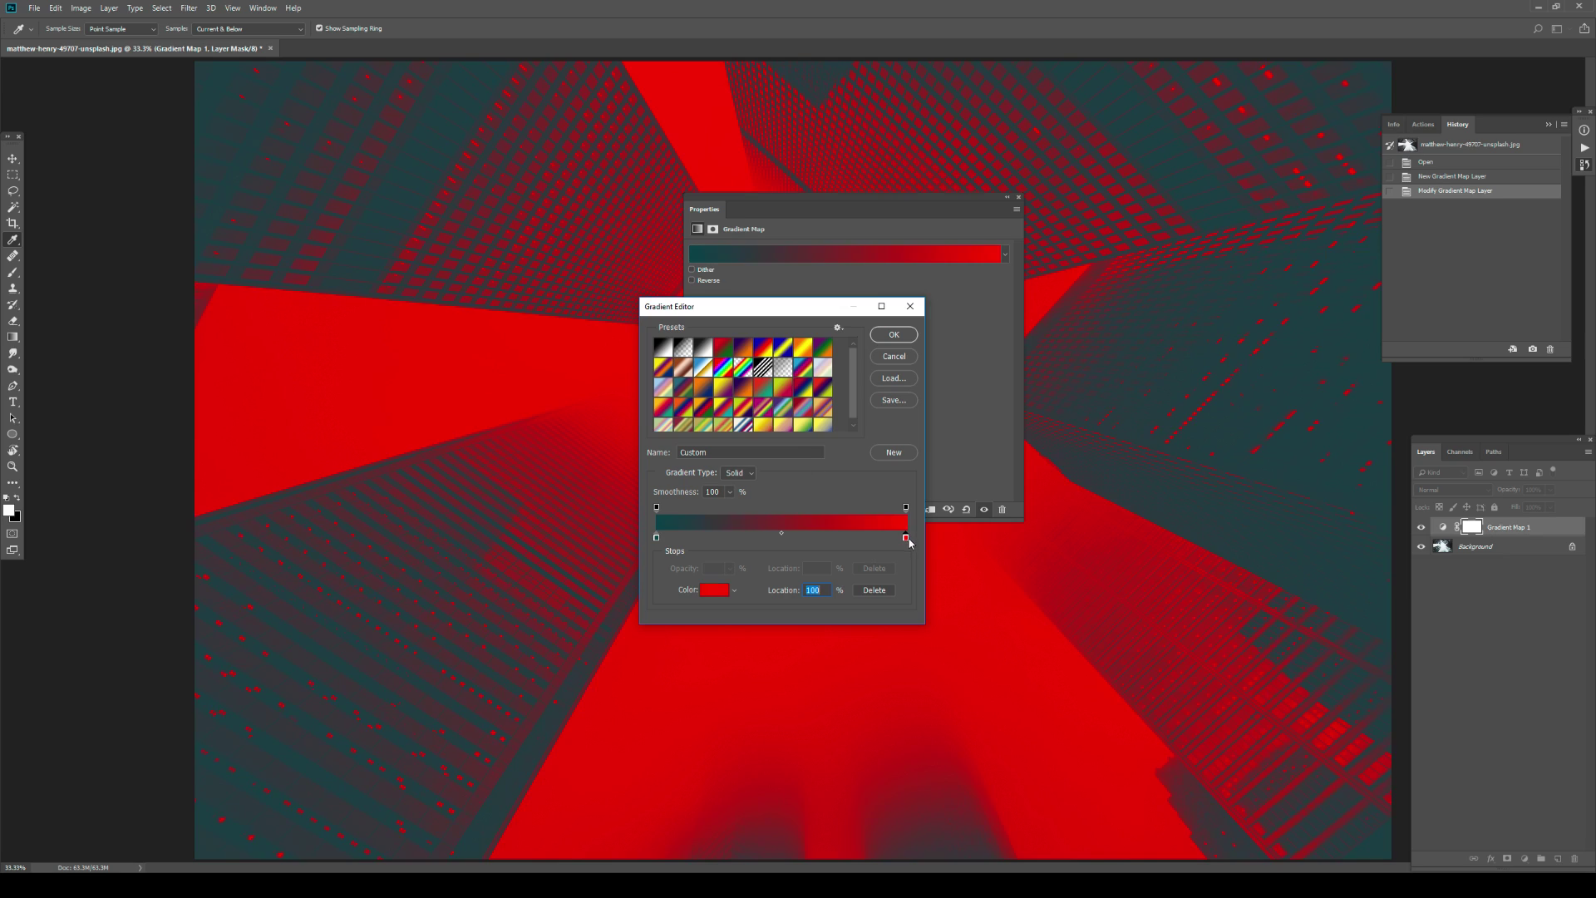
click(713, 591)
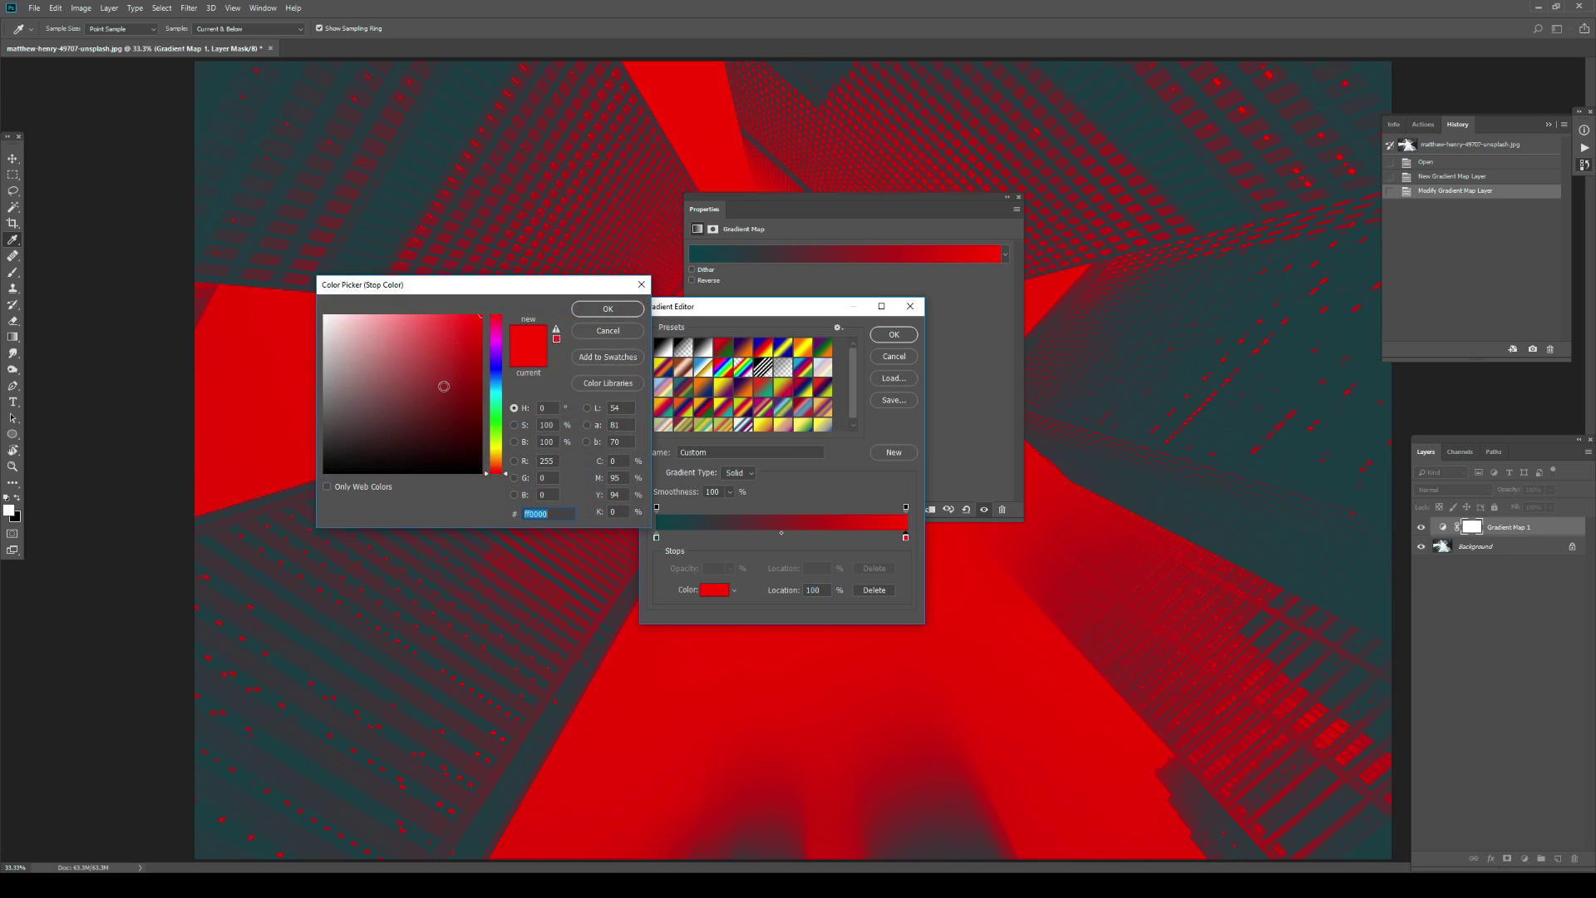
drag(496, 416, 501, 469)
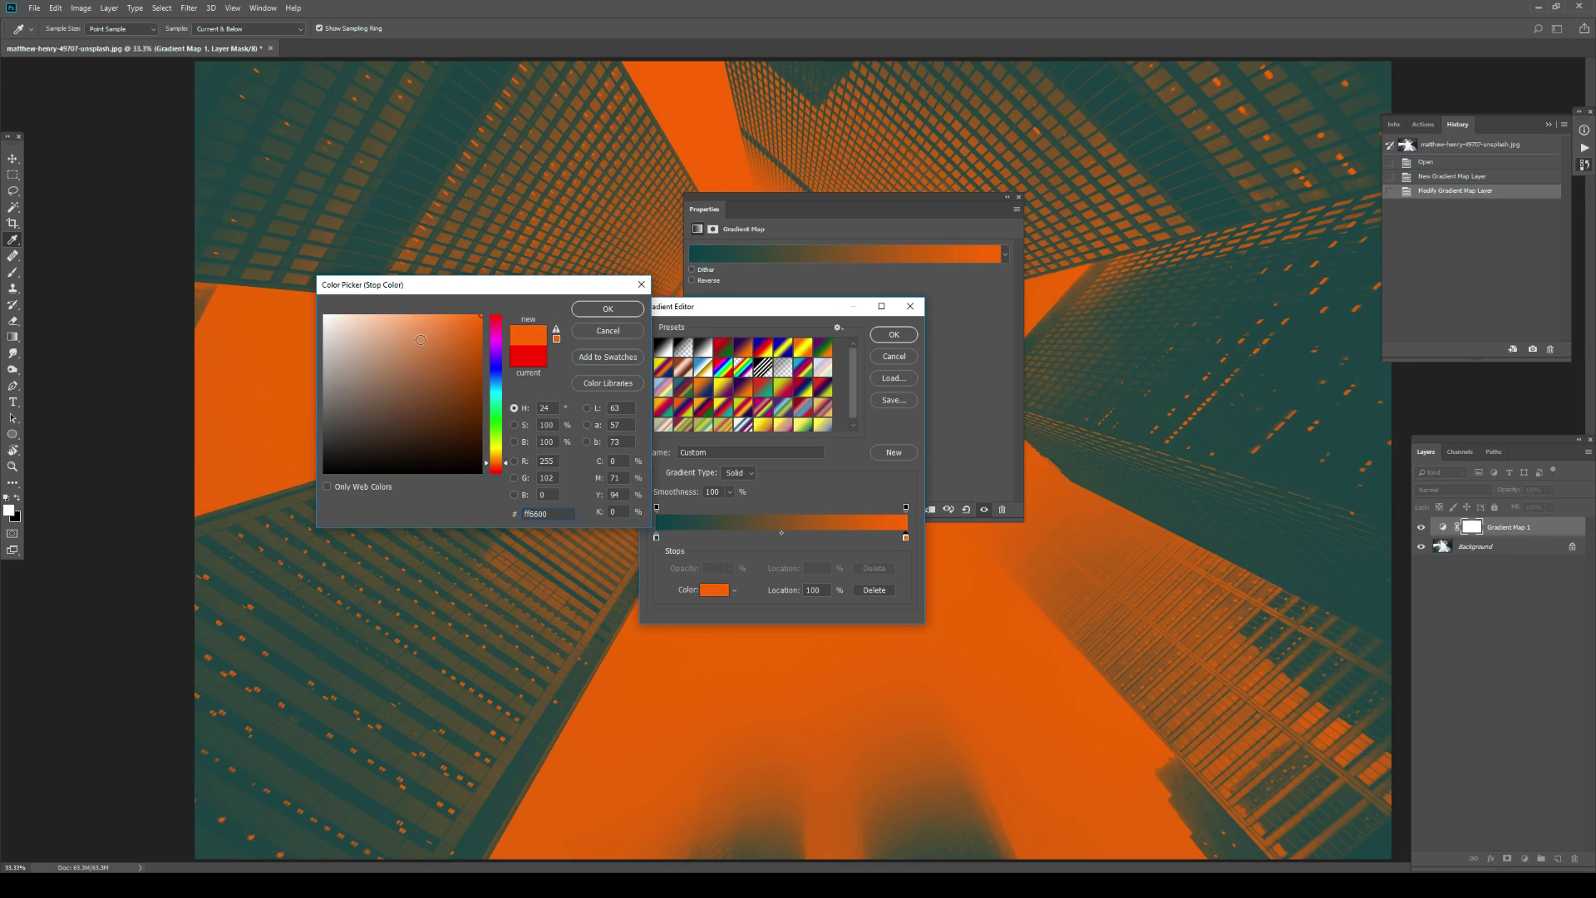
click(410, 322)
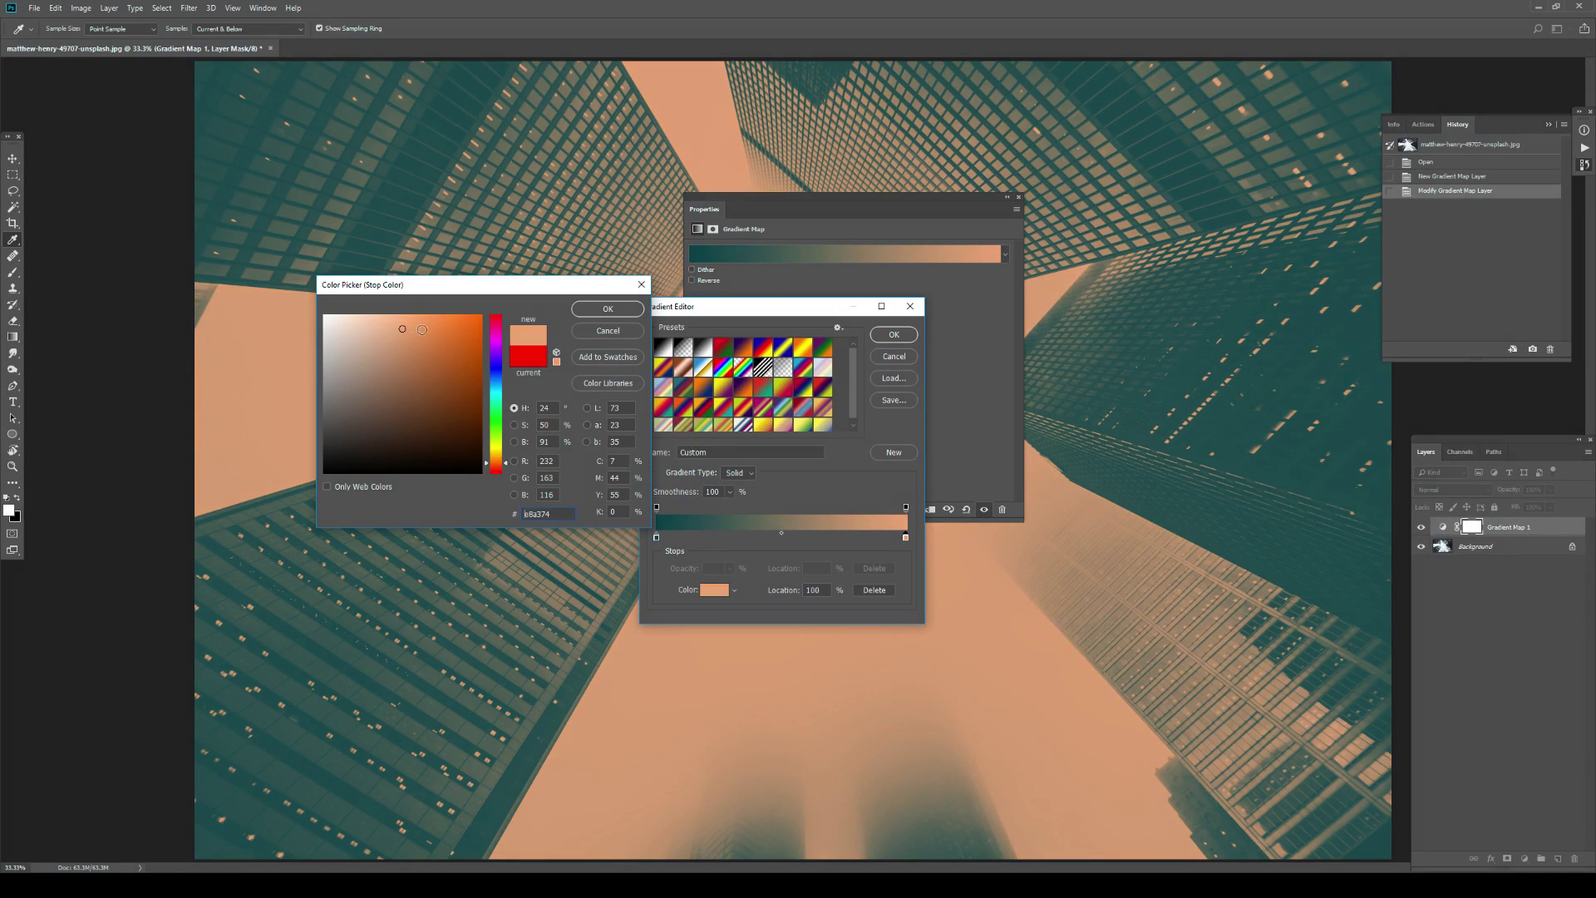
click(447, 326)
click(442, 326)
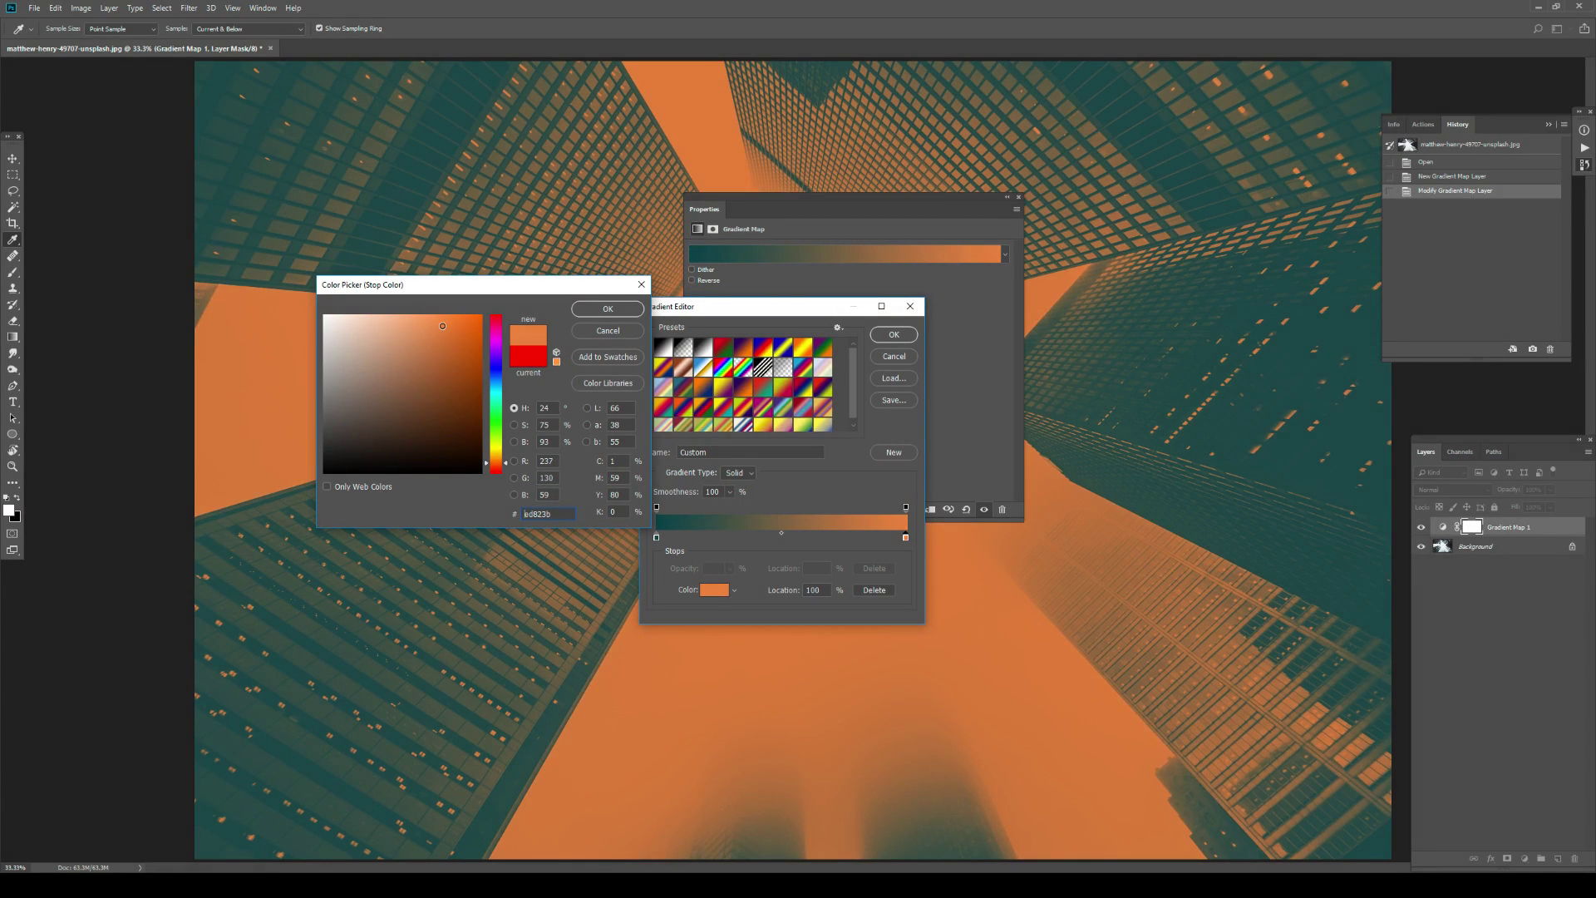
click(592, 314)
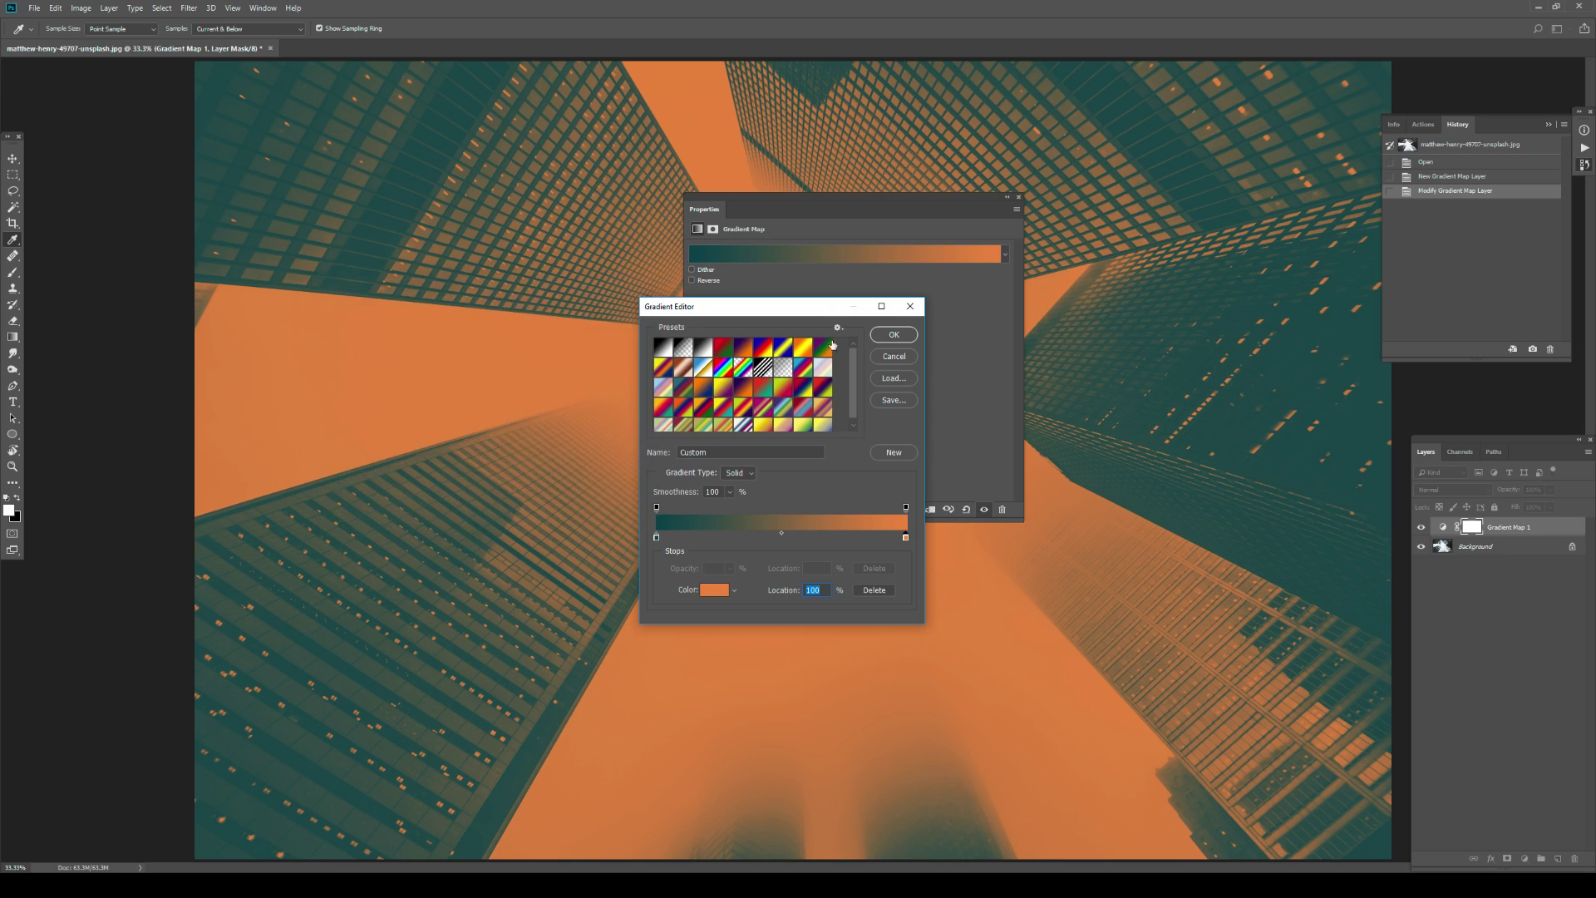
drag(803, 314, 1022, 326)
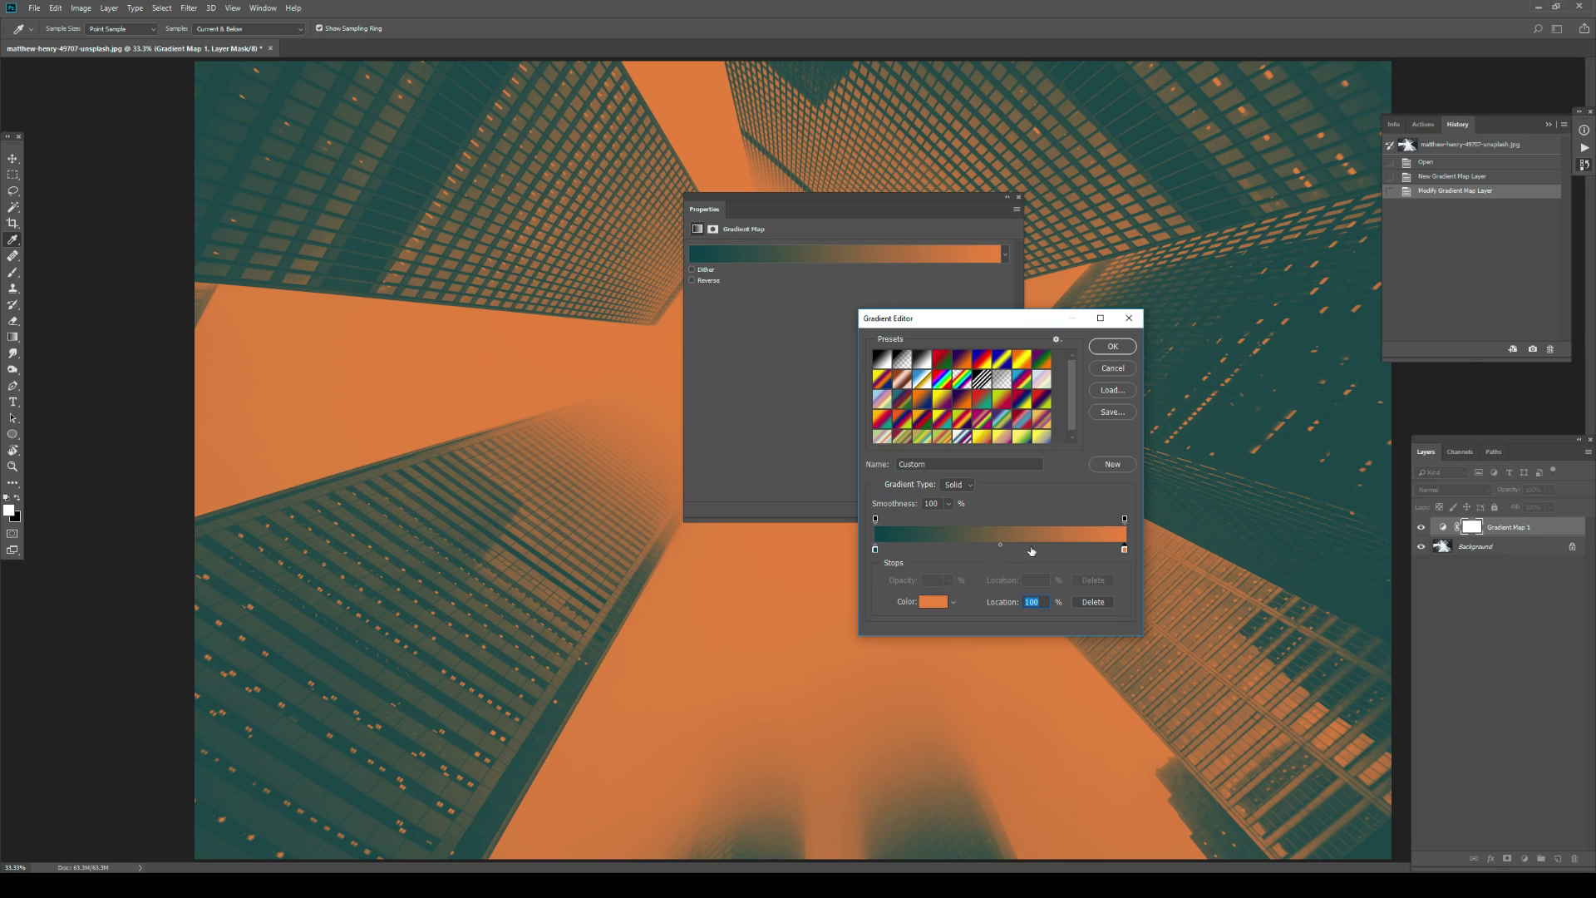
Step: Add a middle gradient stop at 50% and colour it neutral grey 808080
click(1008, 550)
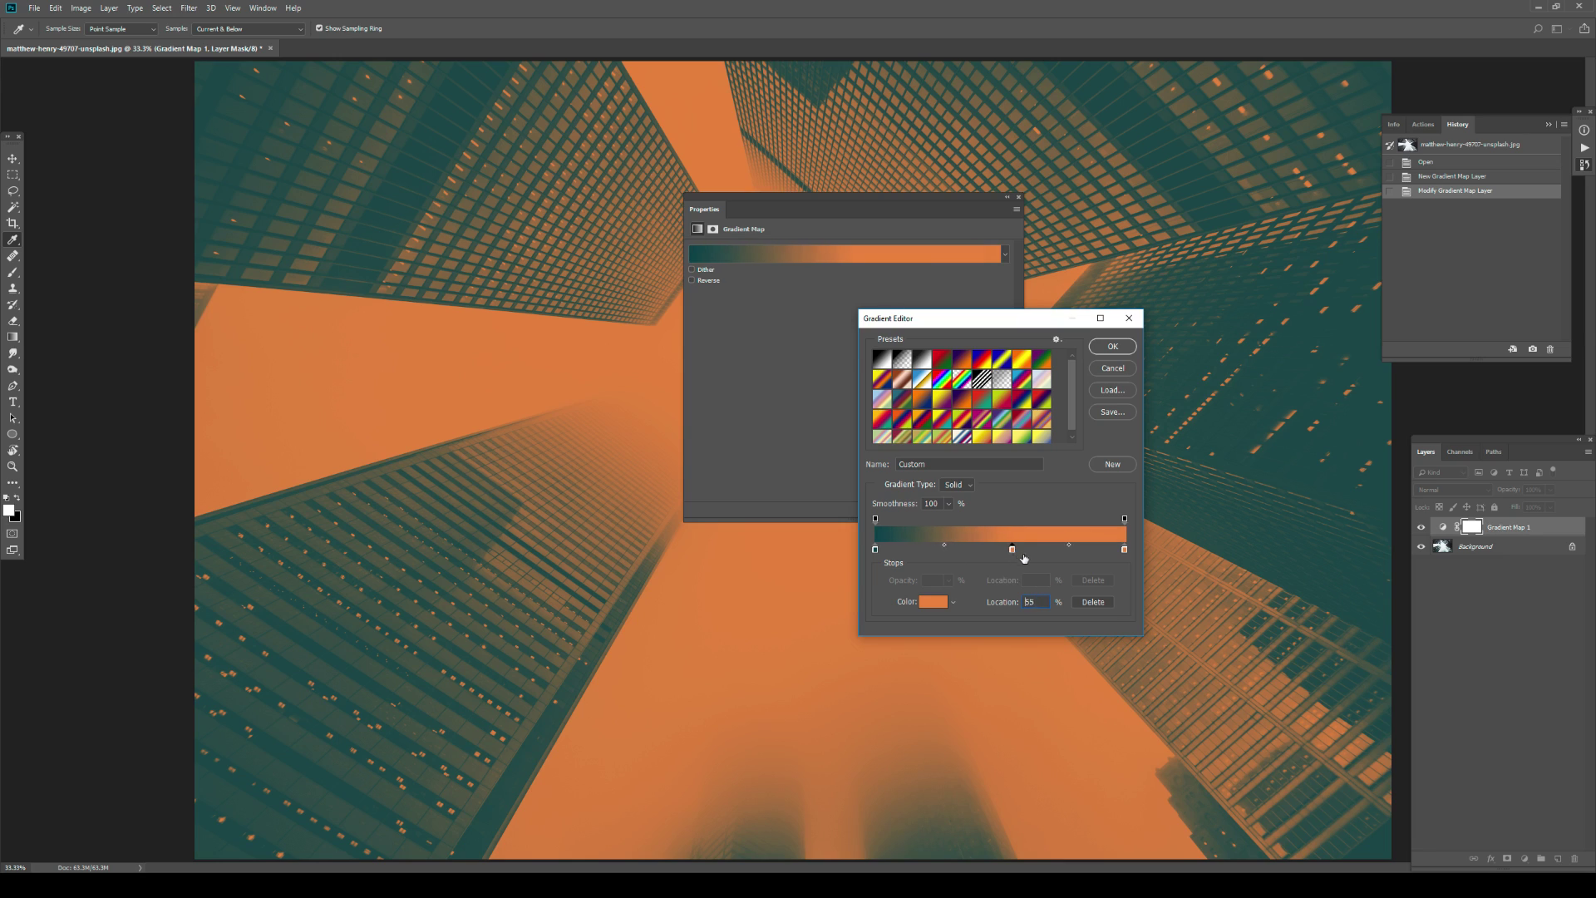
drag(1009, 550, 1002, 553)
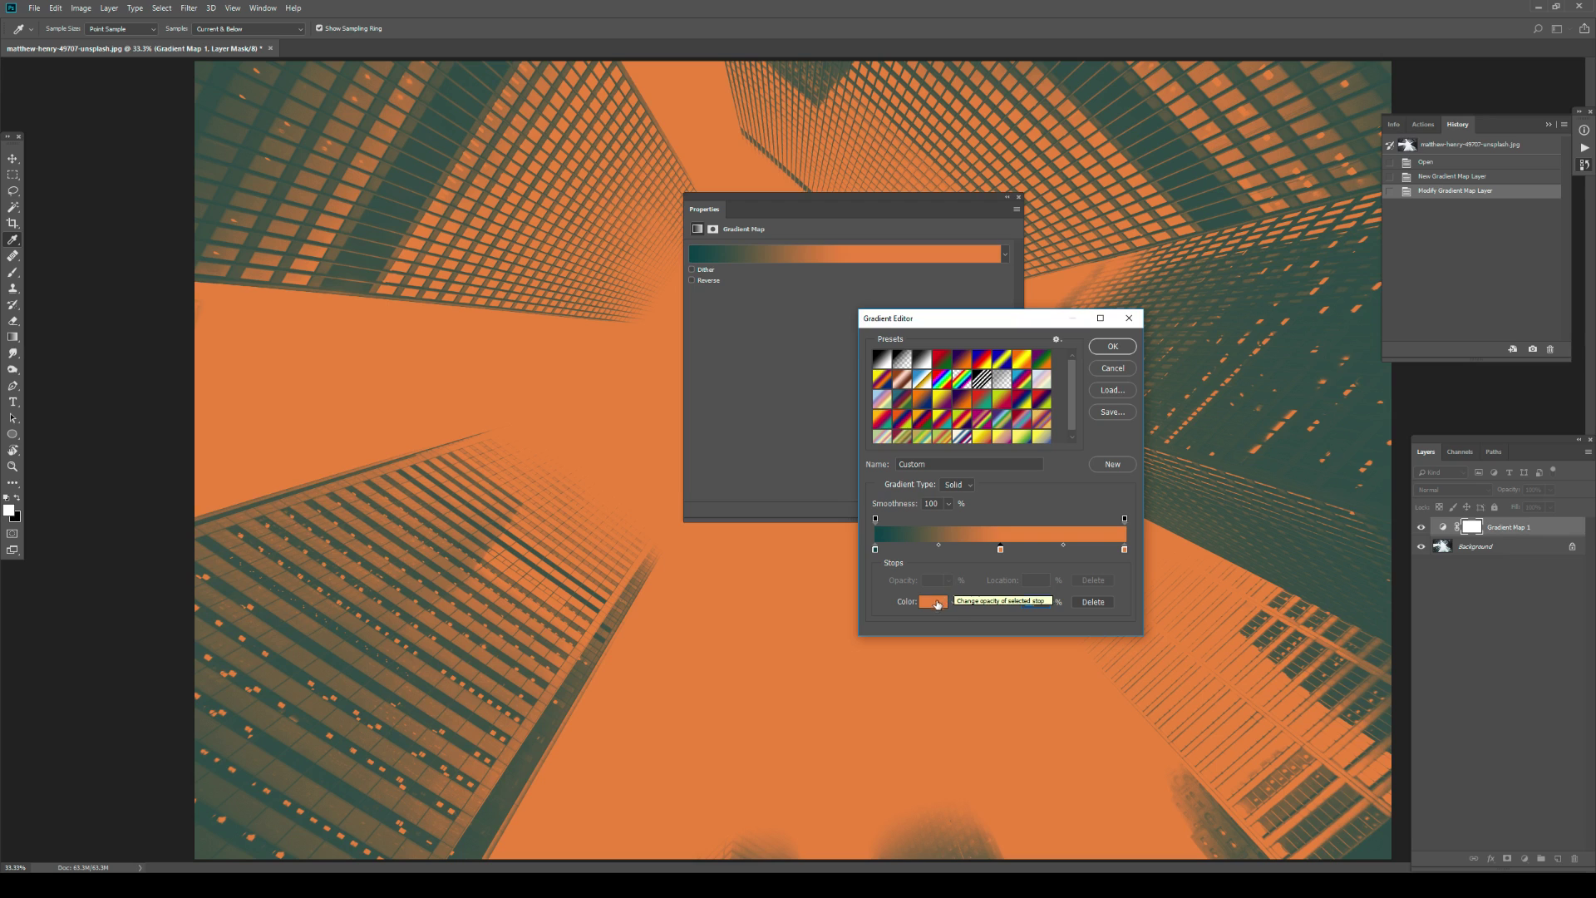
click(933, 602)
click(434, 382)
click(503, 367)
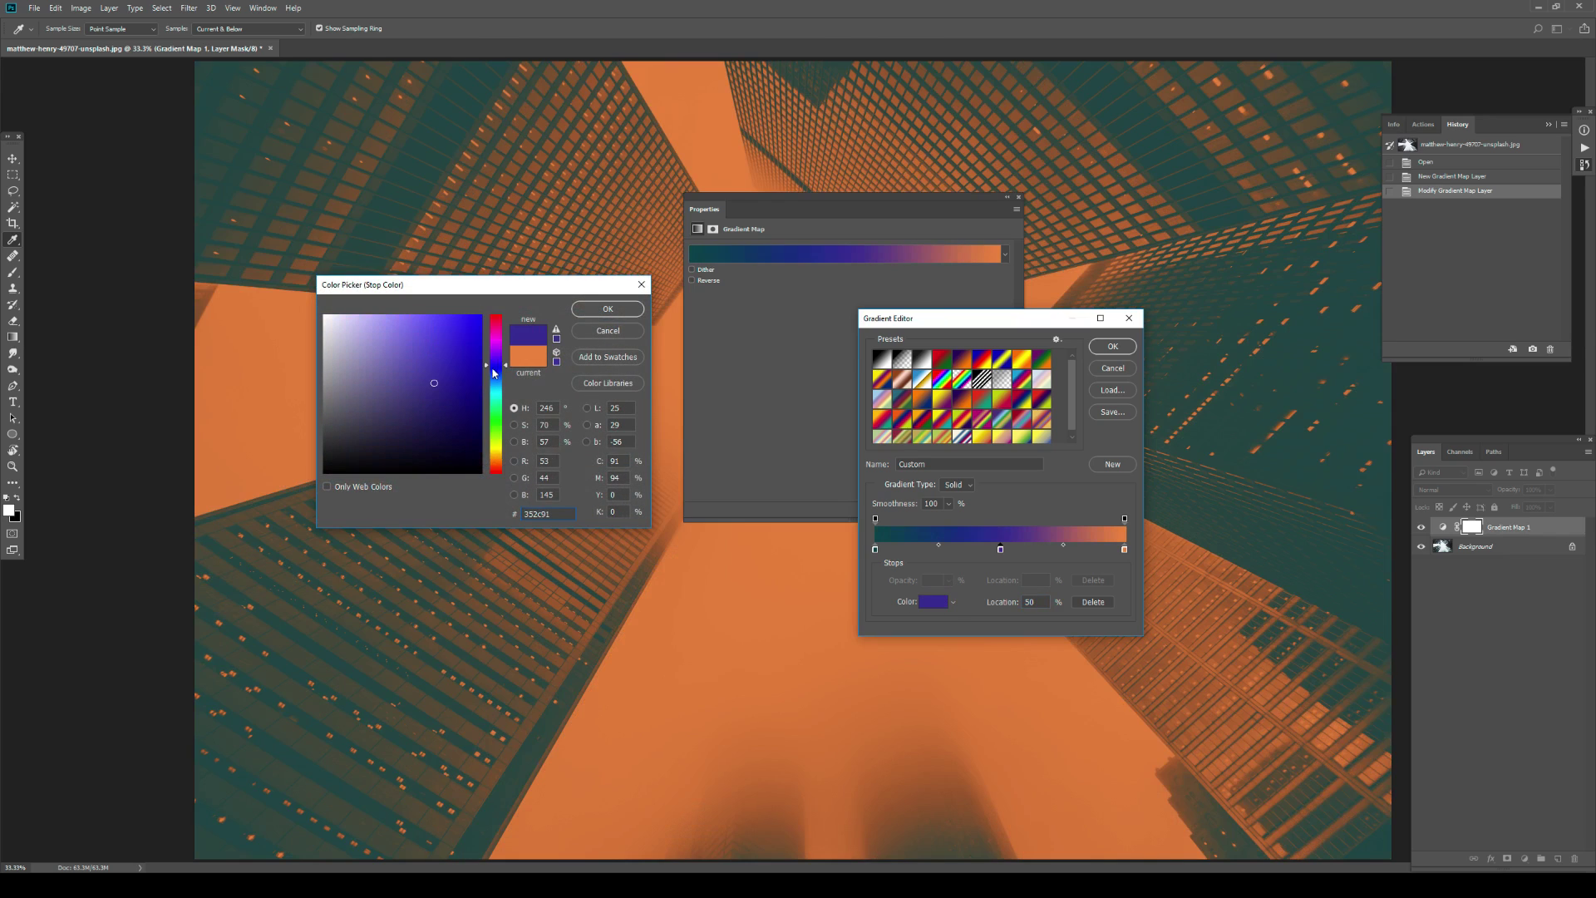
mouse_move(430, 350)
mouse_down()
mouse_move(419, 341)
mouse_move(410, 381)
mouse_up()
click(362, 385)
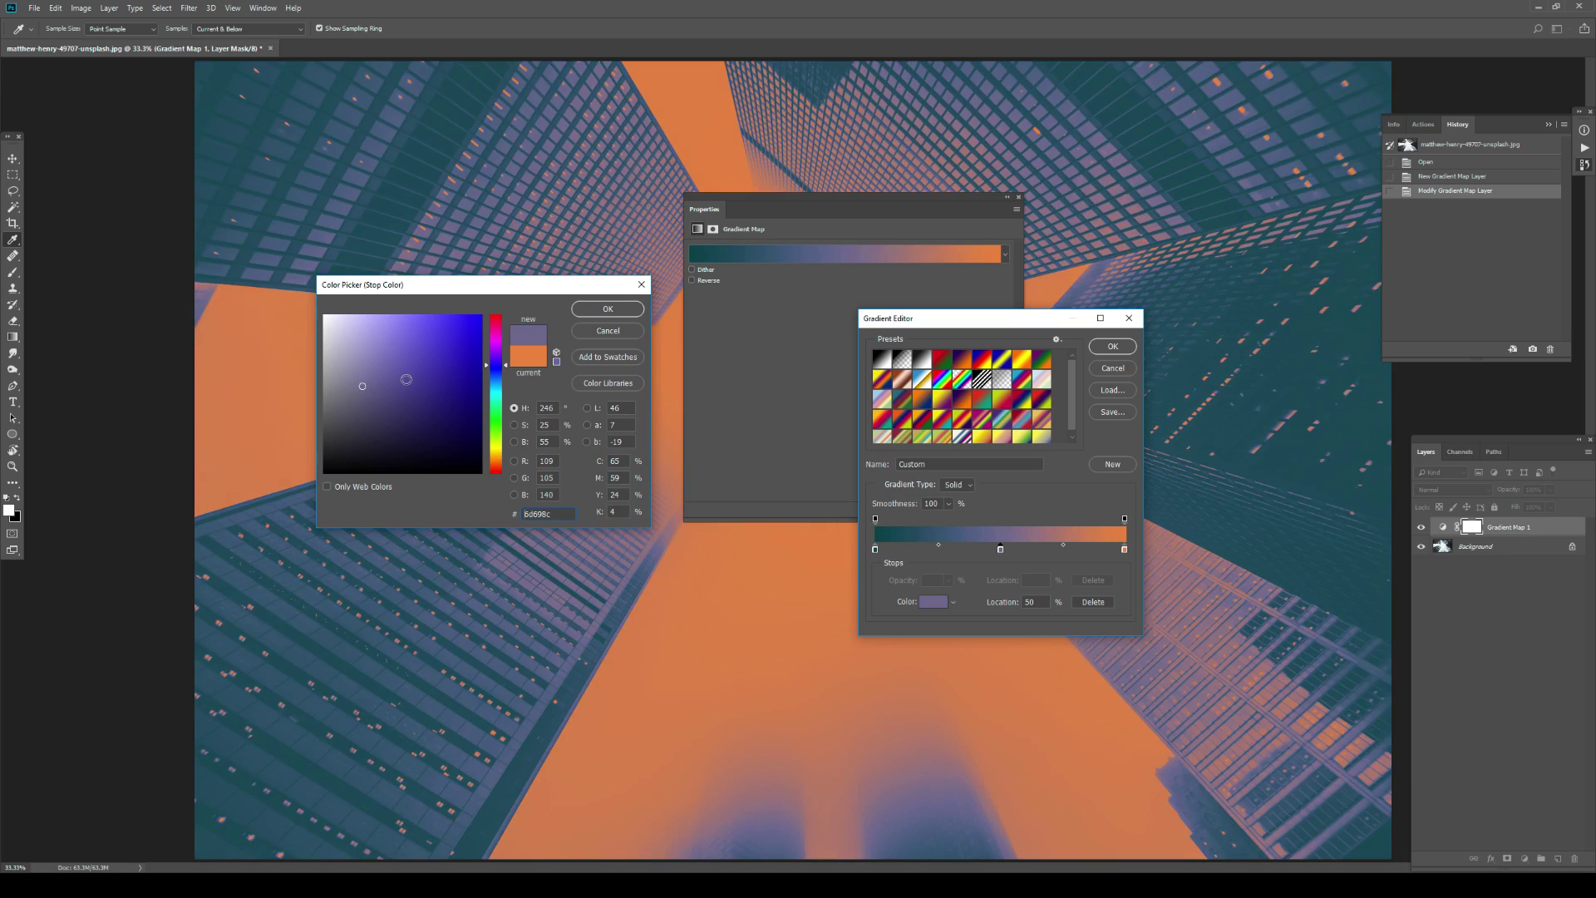
drag(334, 391, 310, 393)
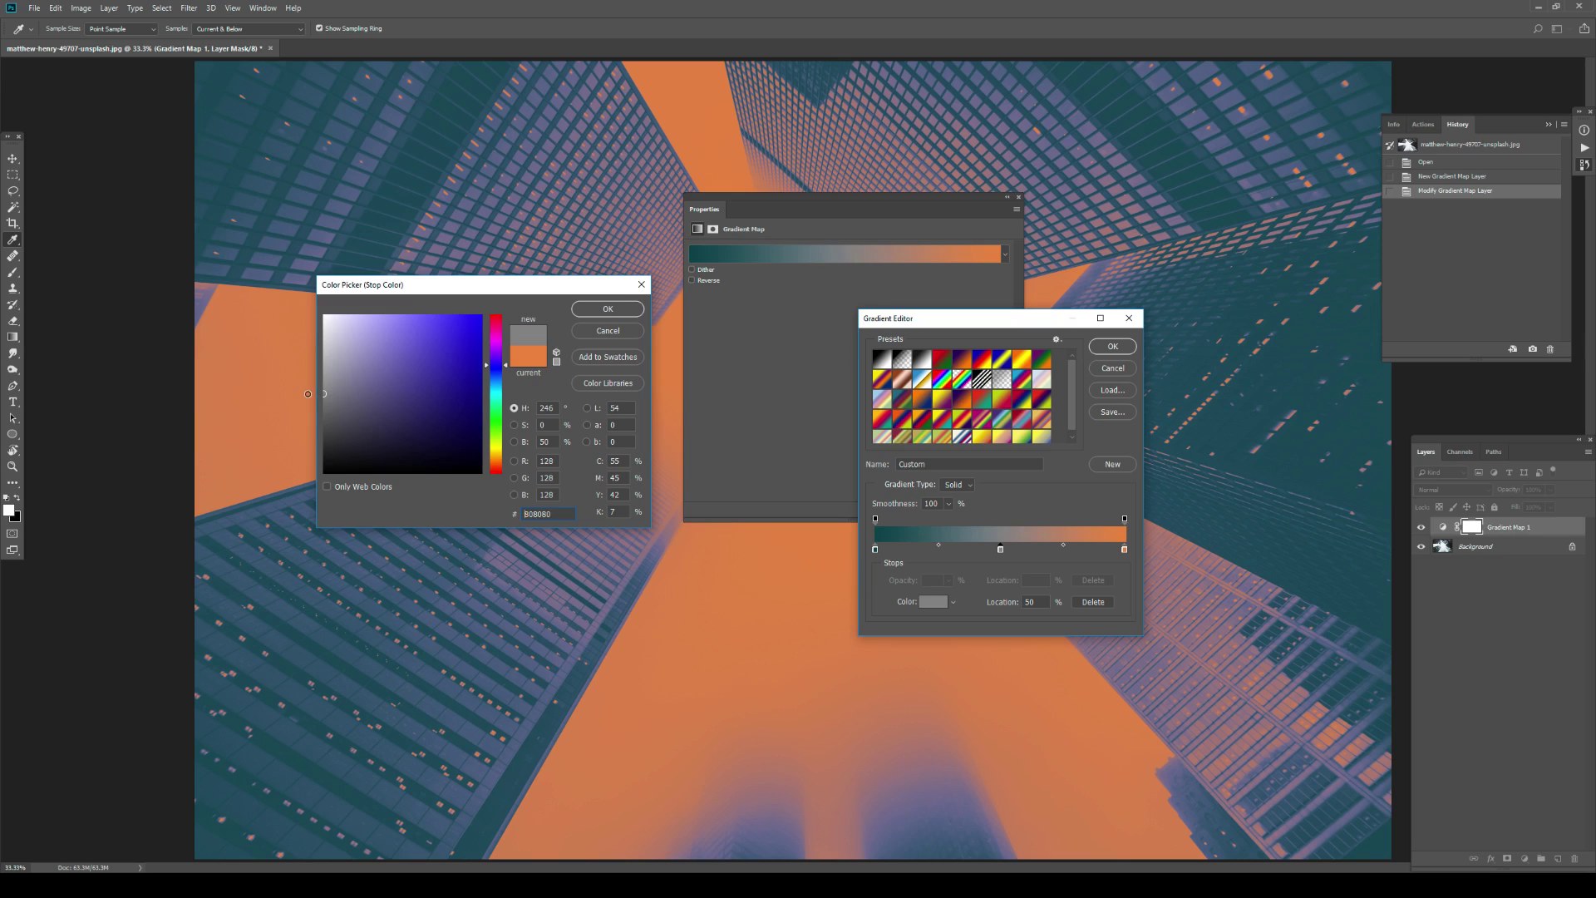
click(610, 309)
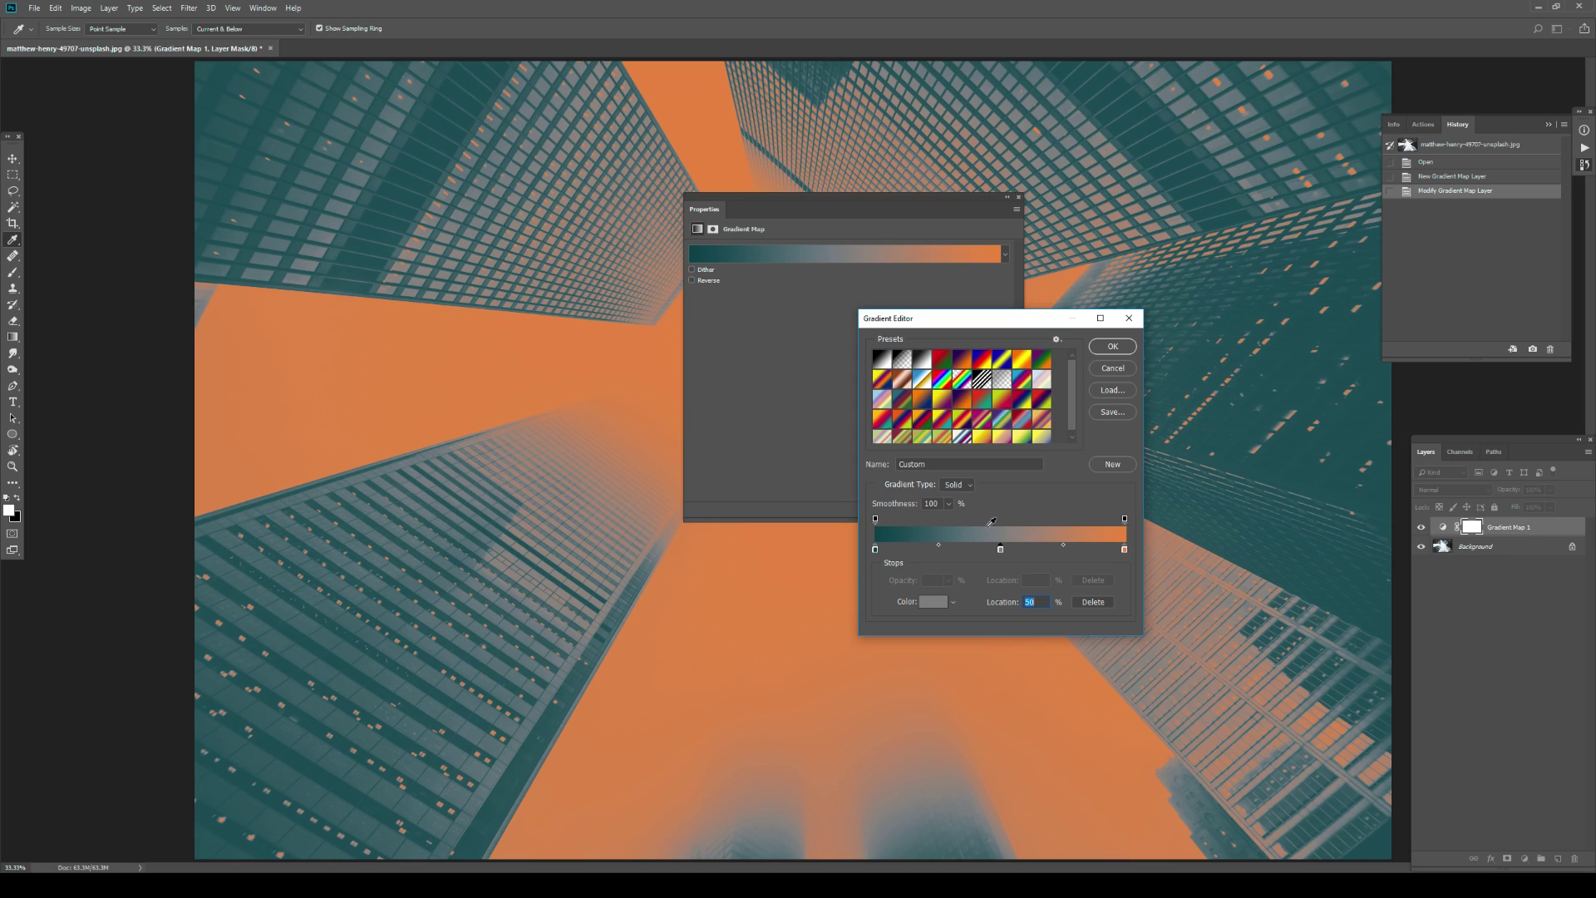
Step: Accept the teal-grey-orange gradient and close the Gradient Map Properties panel
click(1107, 352)
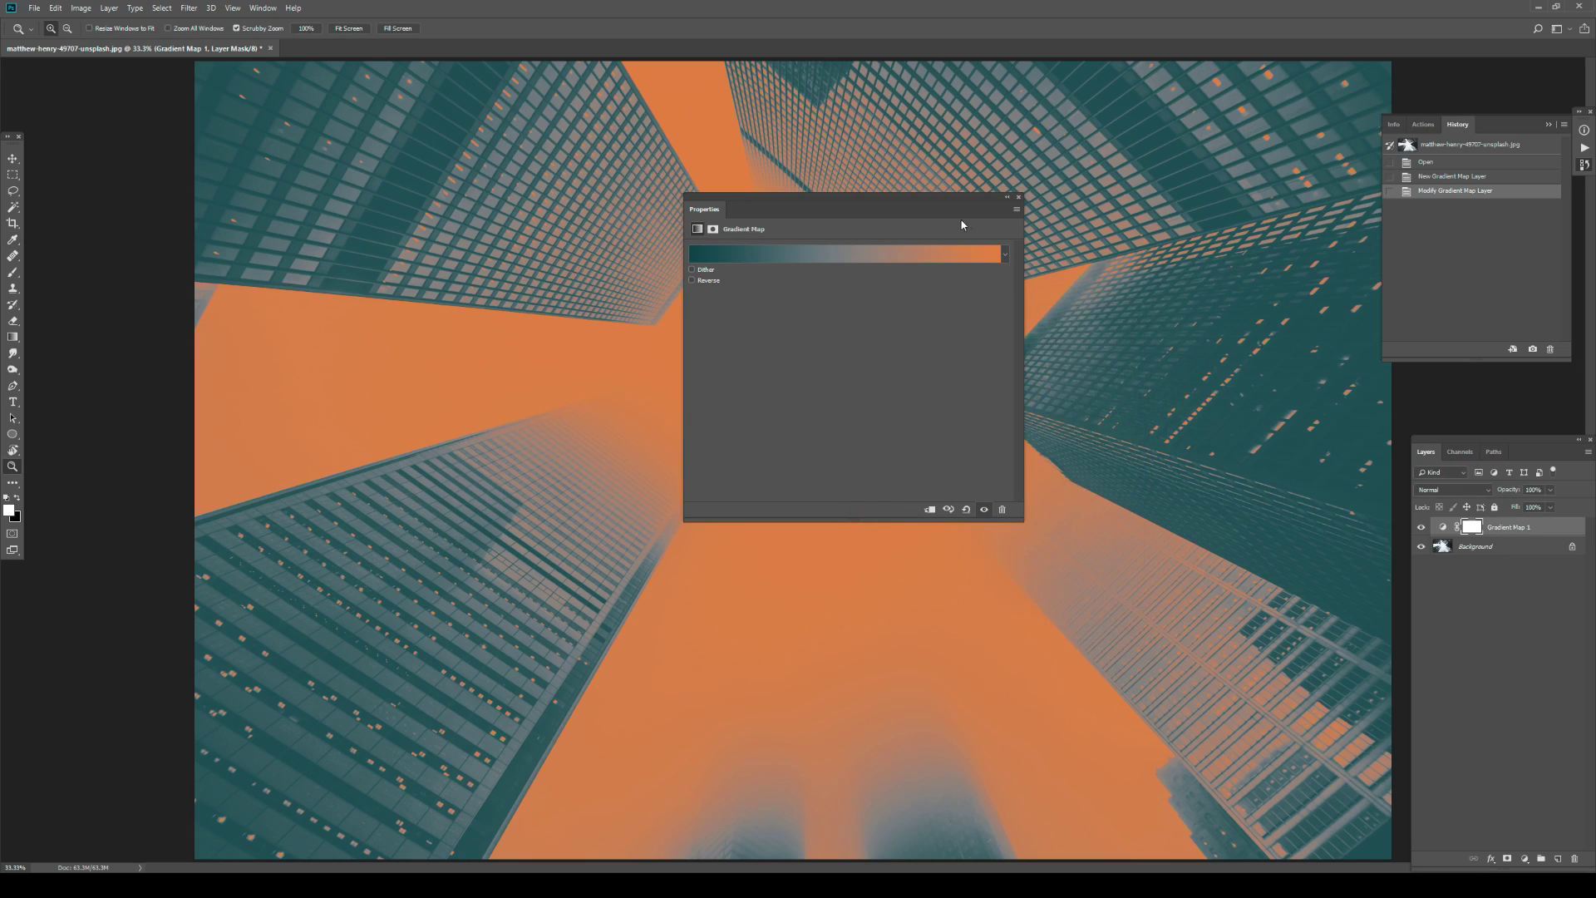
key(z)
drag(972, 215, 916, 309)
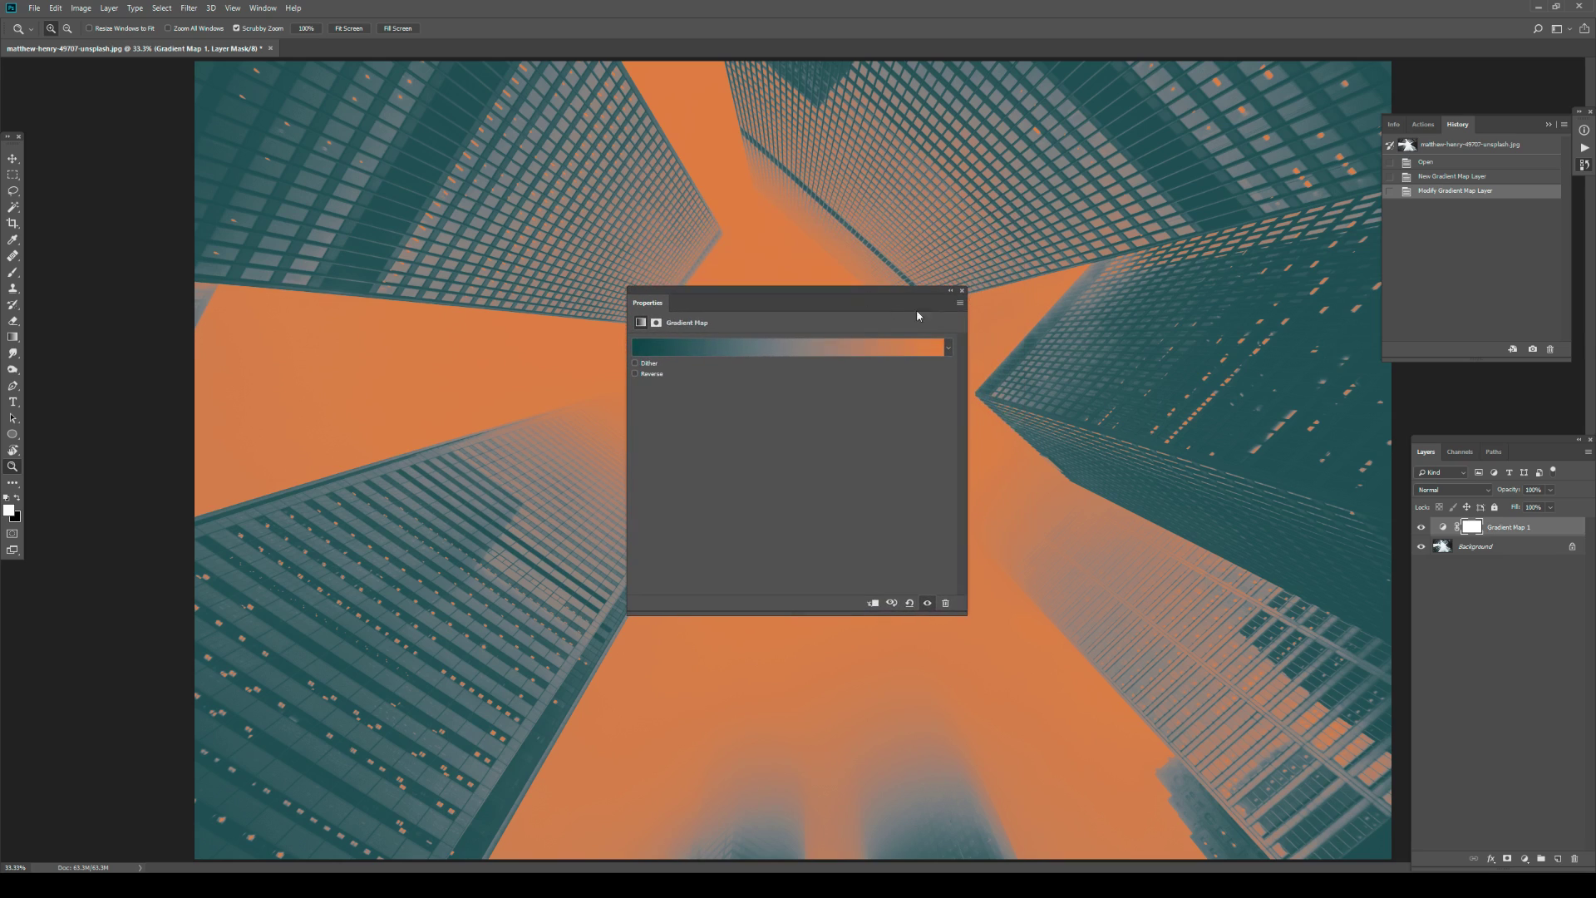
click(961, 290)
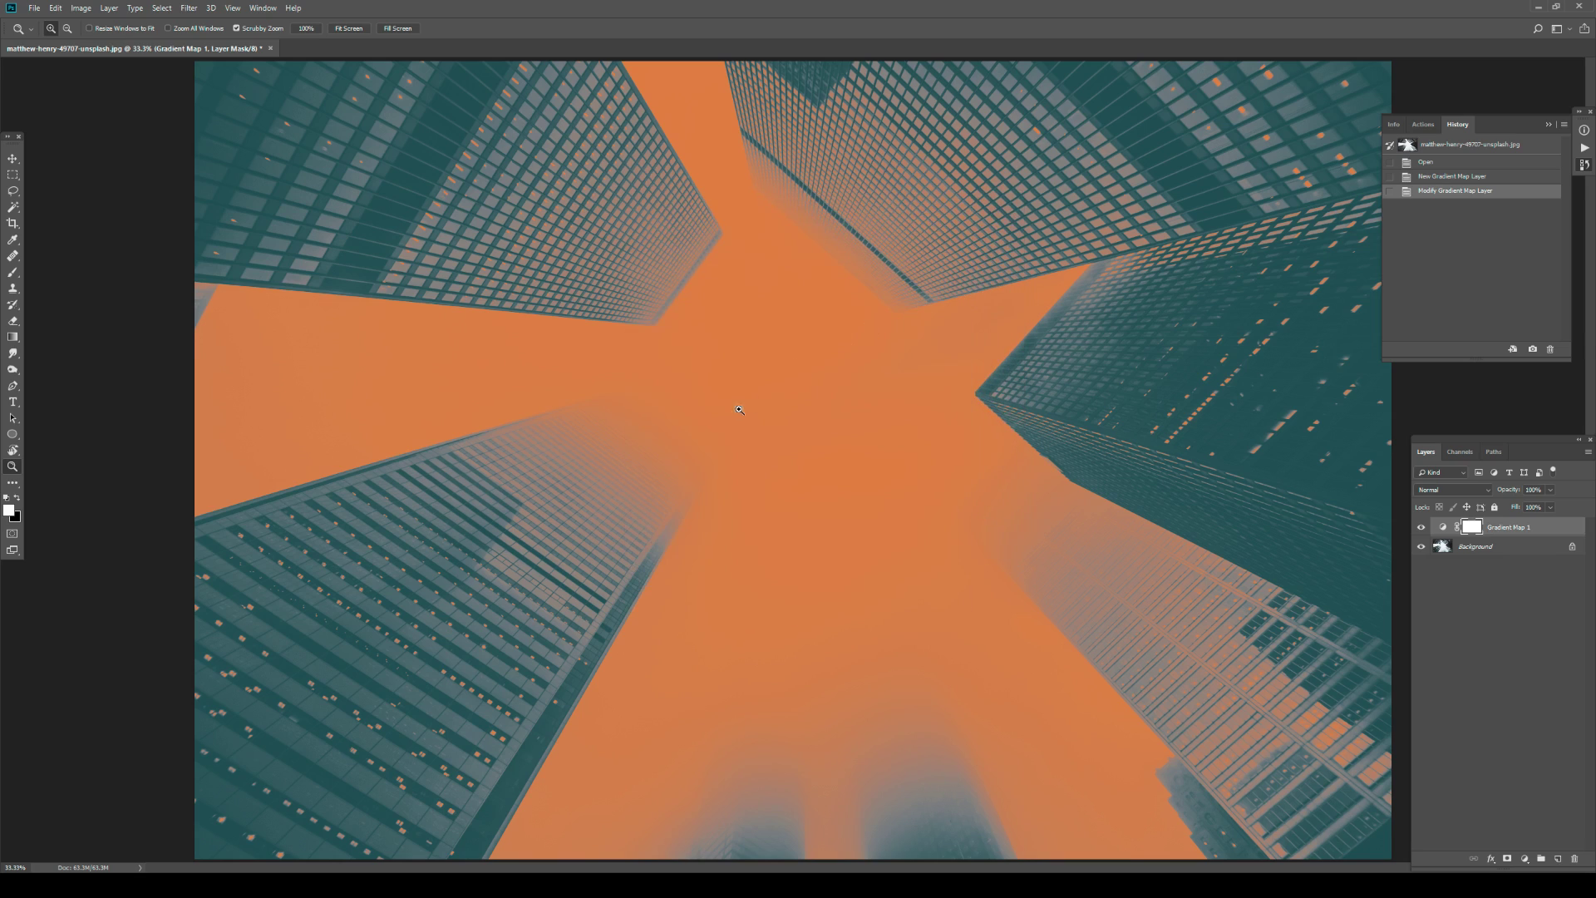
Step: Set Gradient Map 1 to Color blend mode at 50% opacity
click(1467, 491)
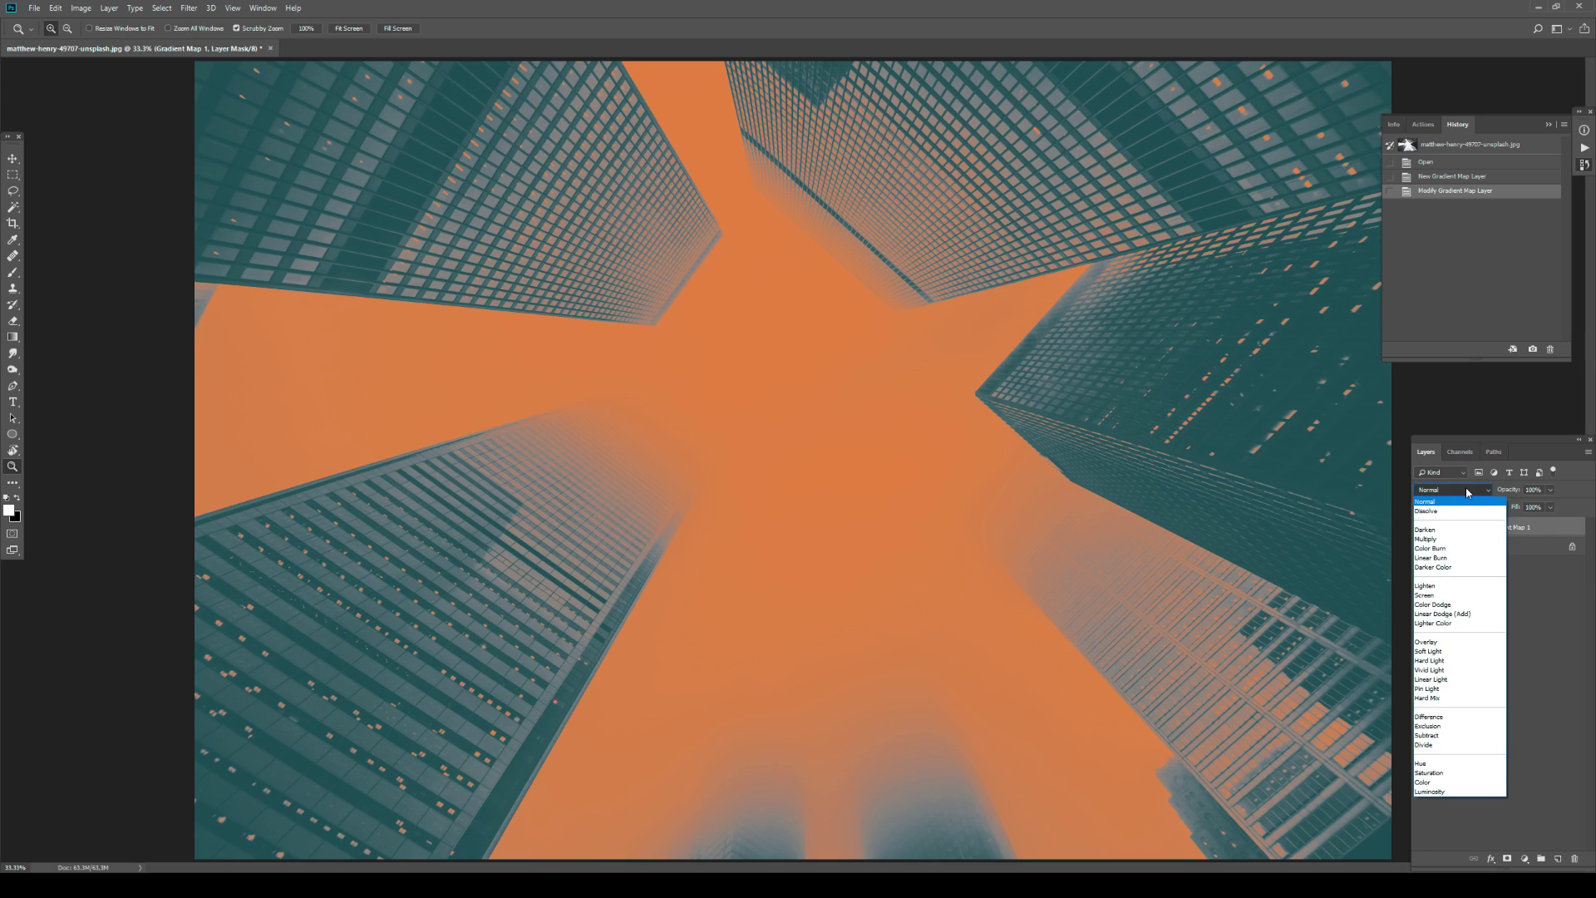
click(1440, 785)
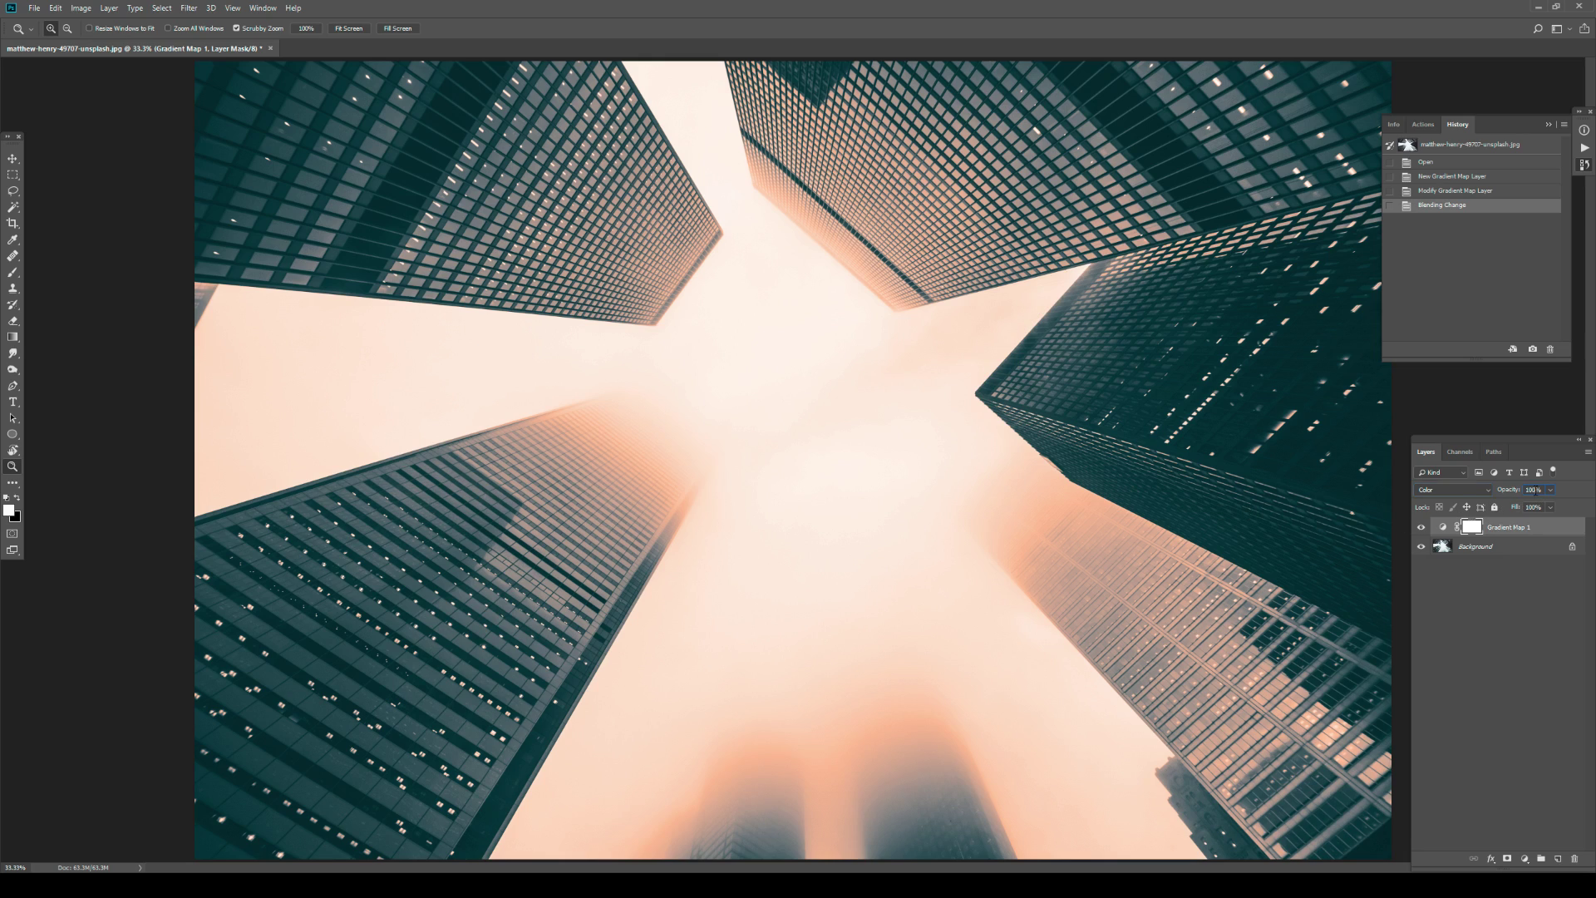
click(1535, 490)
text(50)
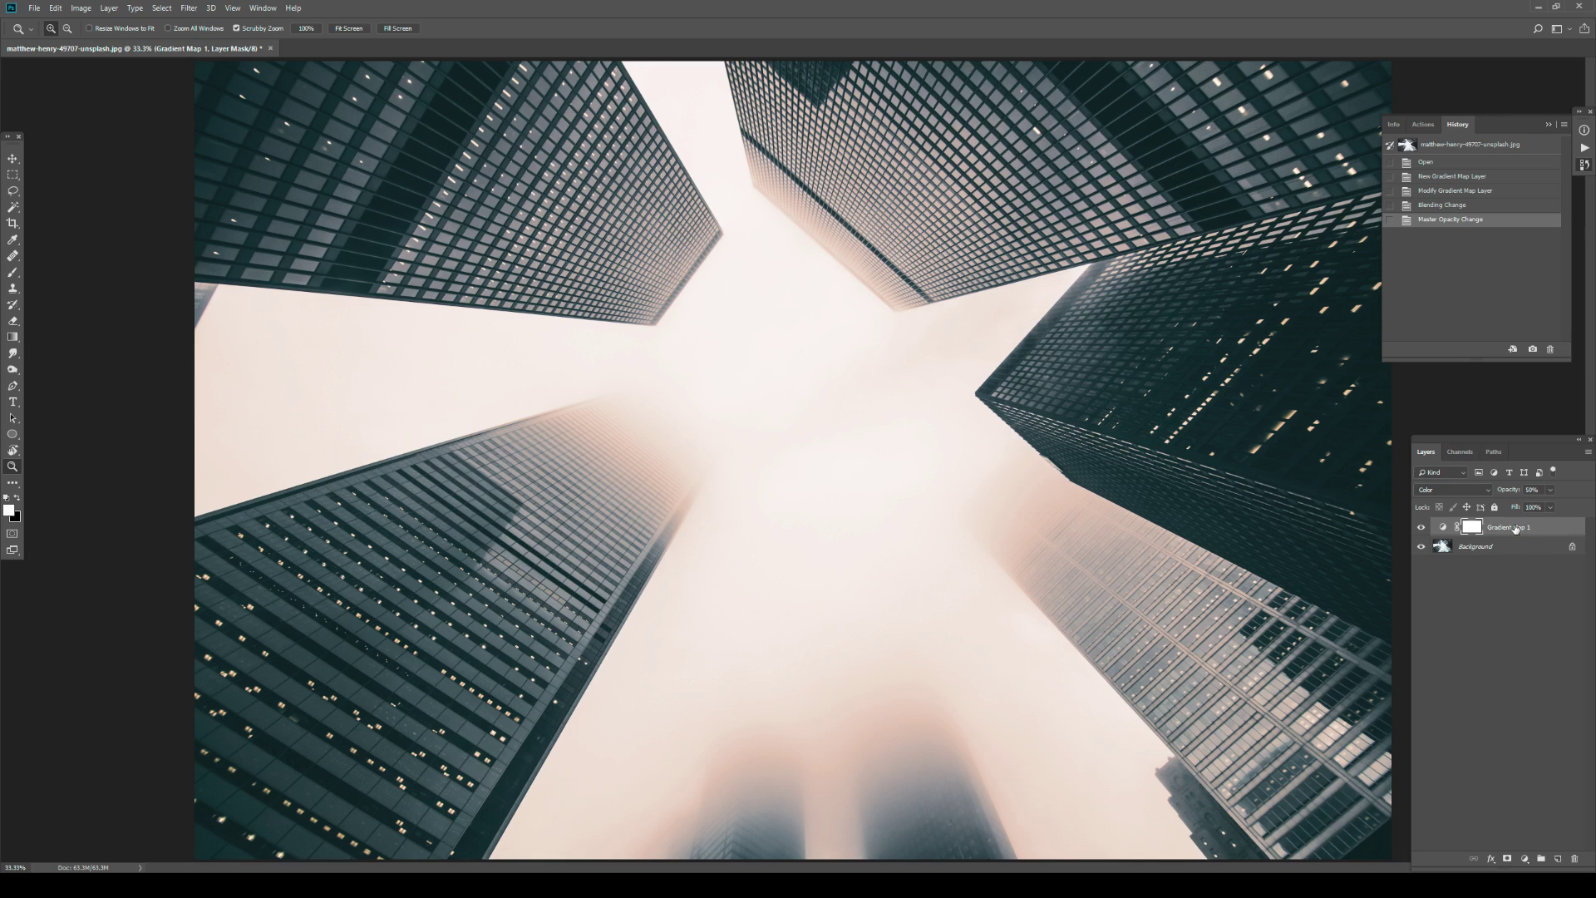
drag(1510, 494, 1496, 496)
text(50)
key(Return)
Step: Reopen the gradient editor and switch the gradient type to Noise with roughness 10%
double_click(1444, 527)
click(746, 345)
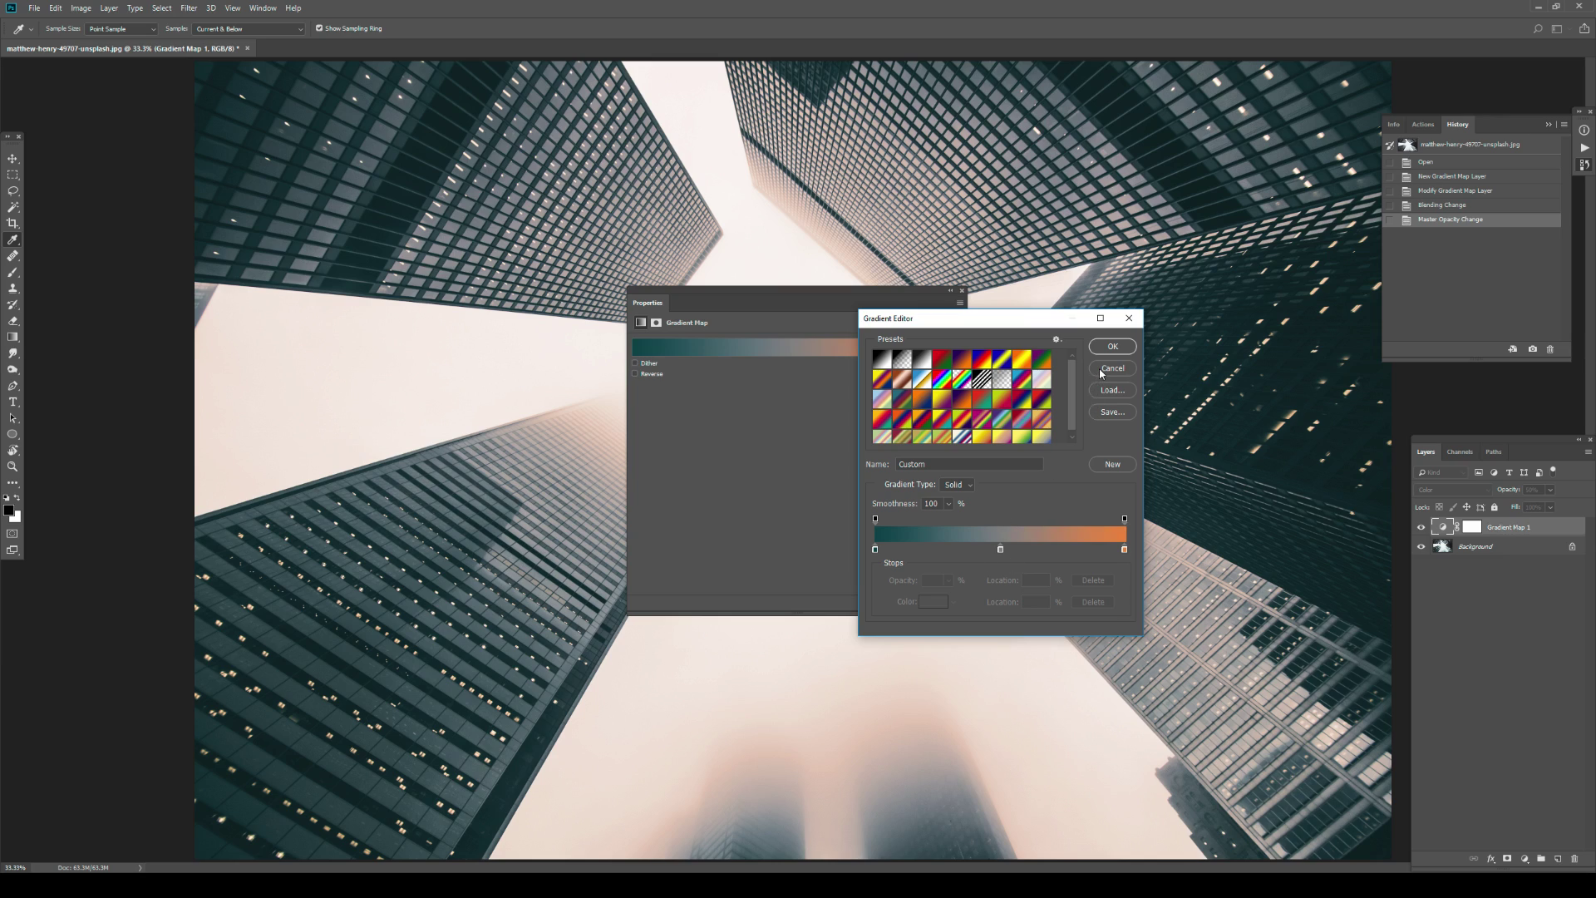
drag(966, 327, 714, 383)
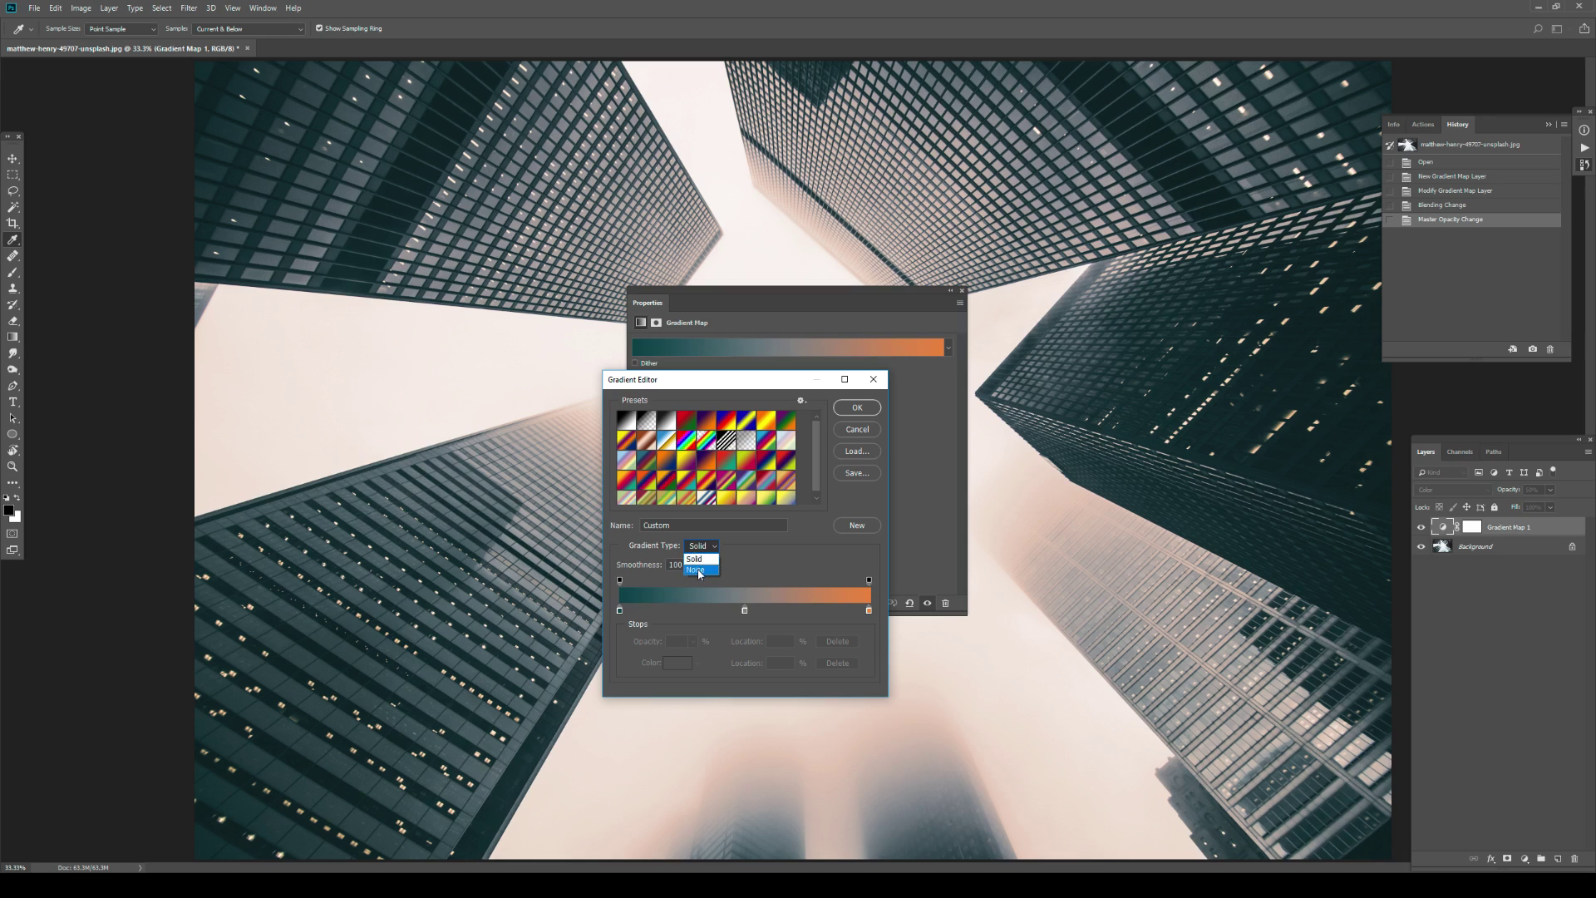
click(699, 571)
drag(705, 388, 778, 367)
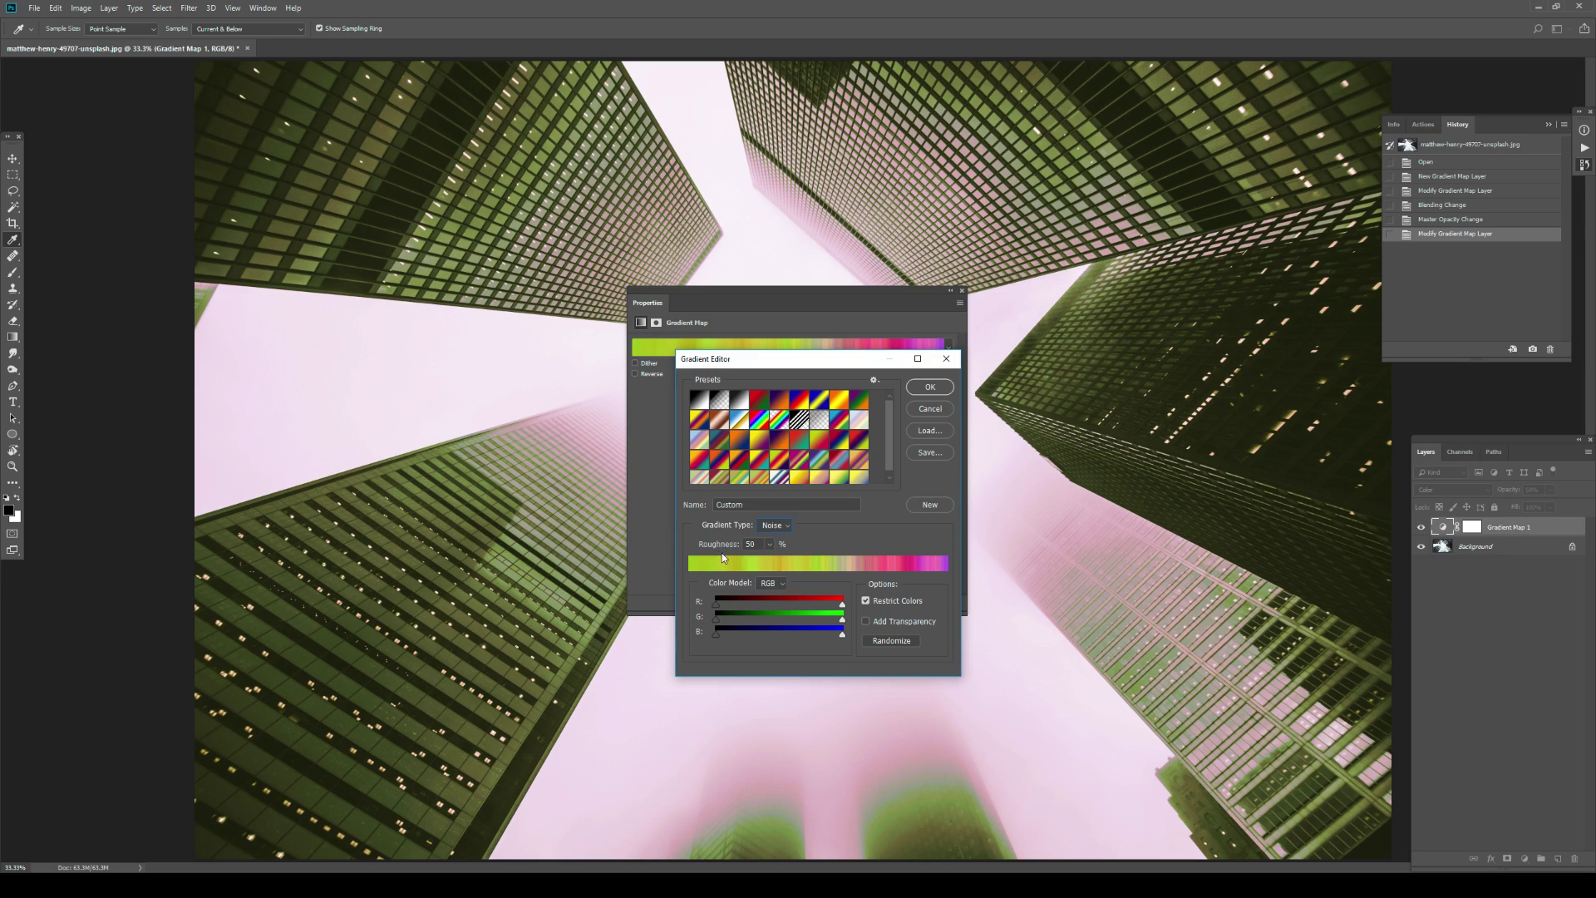
double_click(759, 543)
text(10)
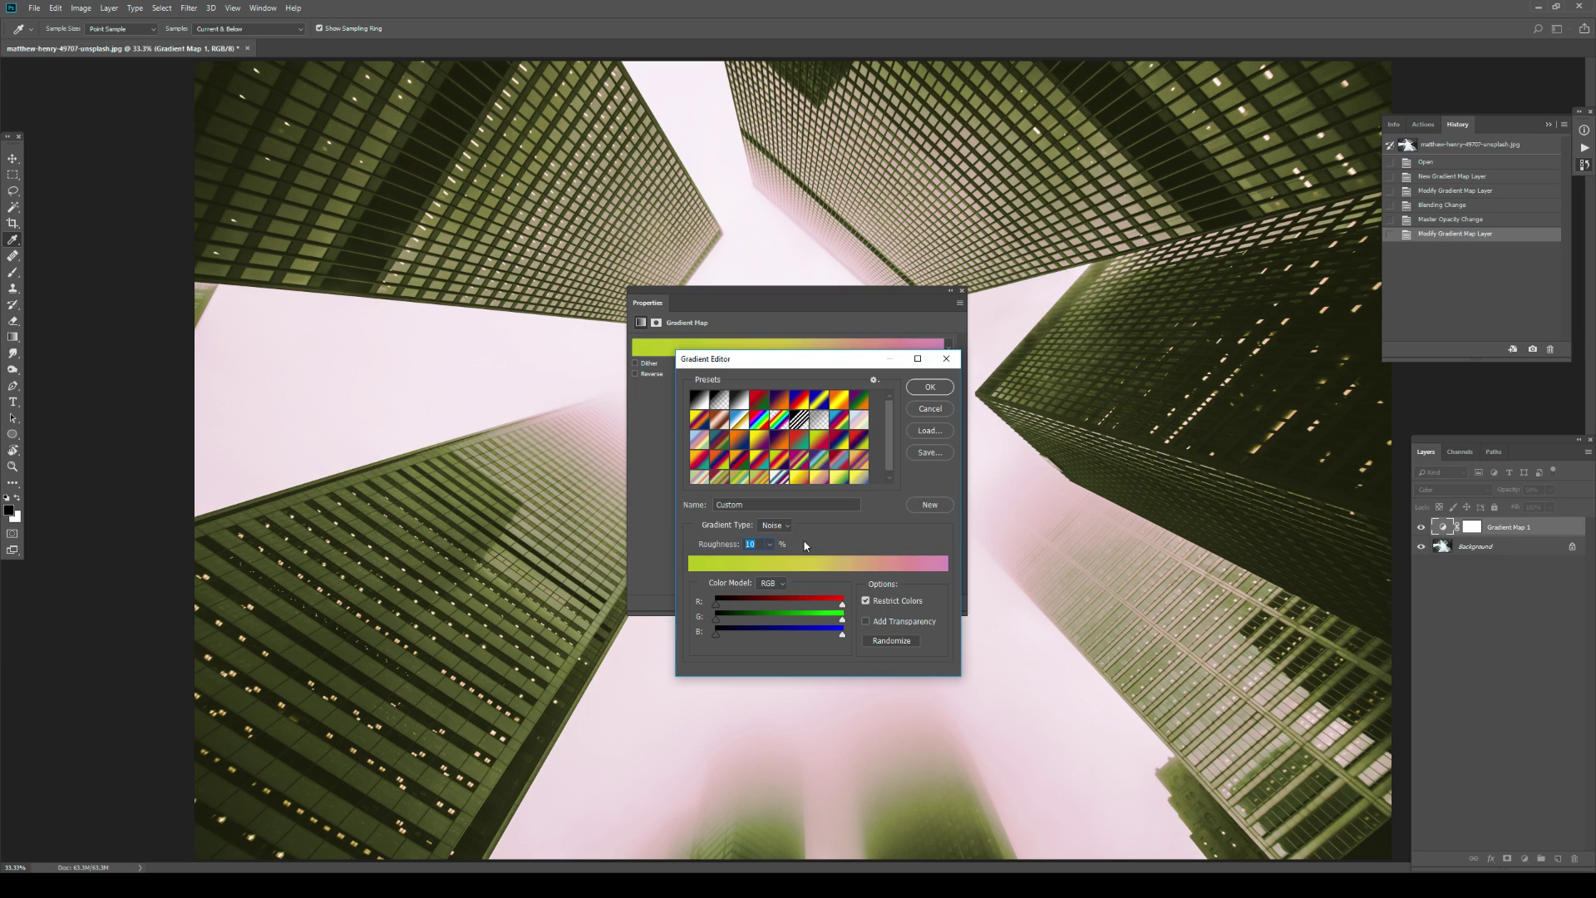
click(766, 546)
click(801, 537)
Step: Try the HSB colour model, then settle on LAB for the noise gradient
click(778, 582)
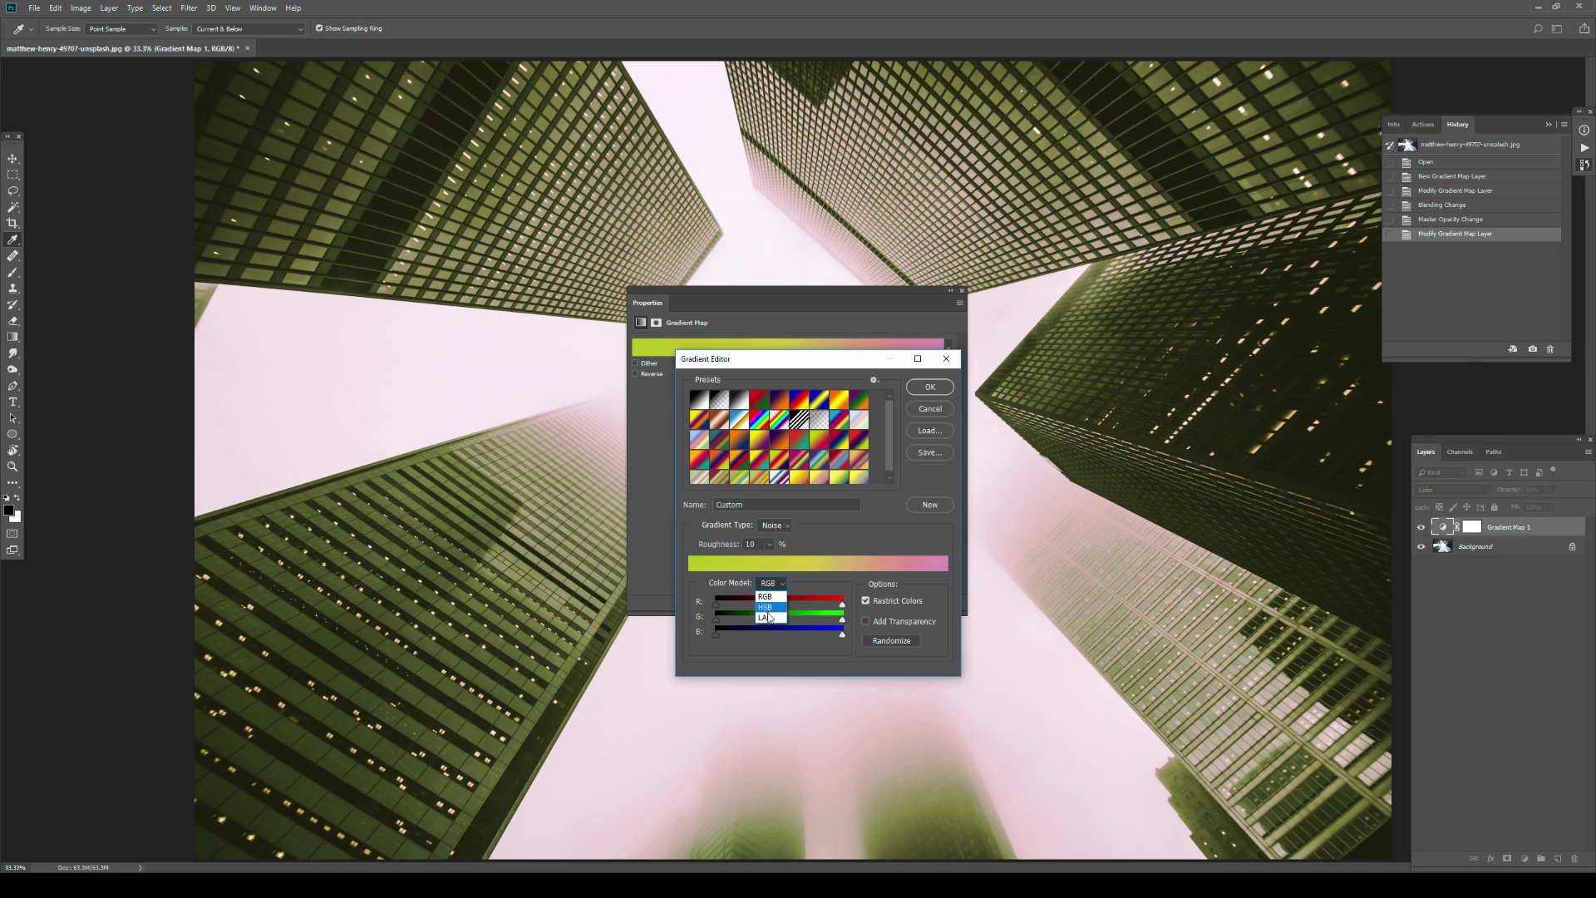
click(773, 619)
click(771, 583)
click(765, 607)
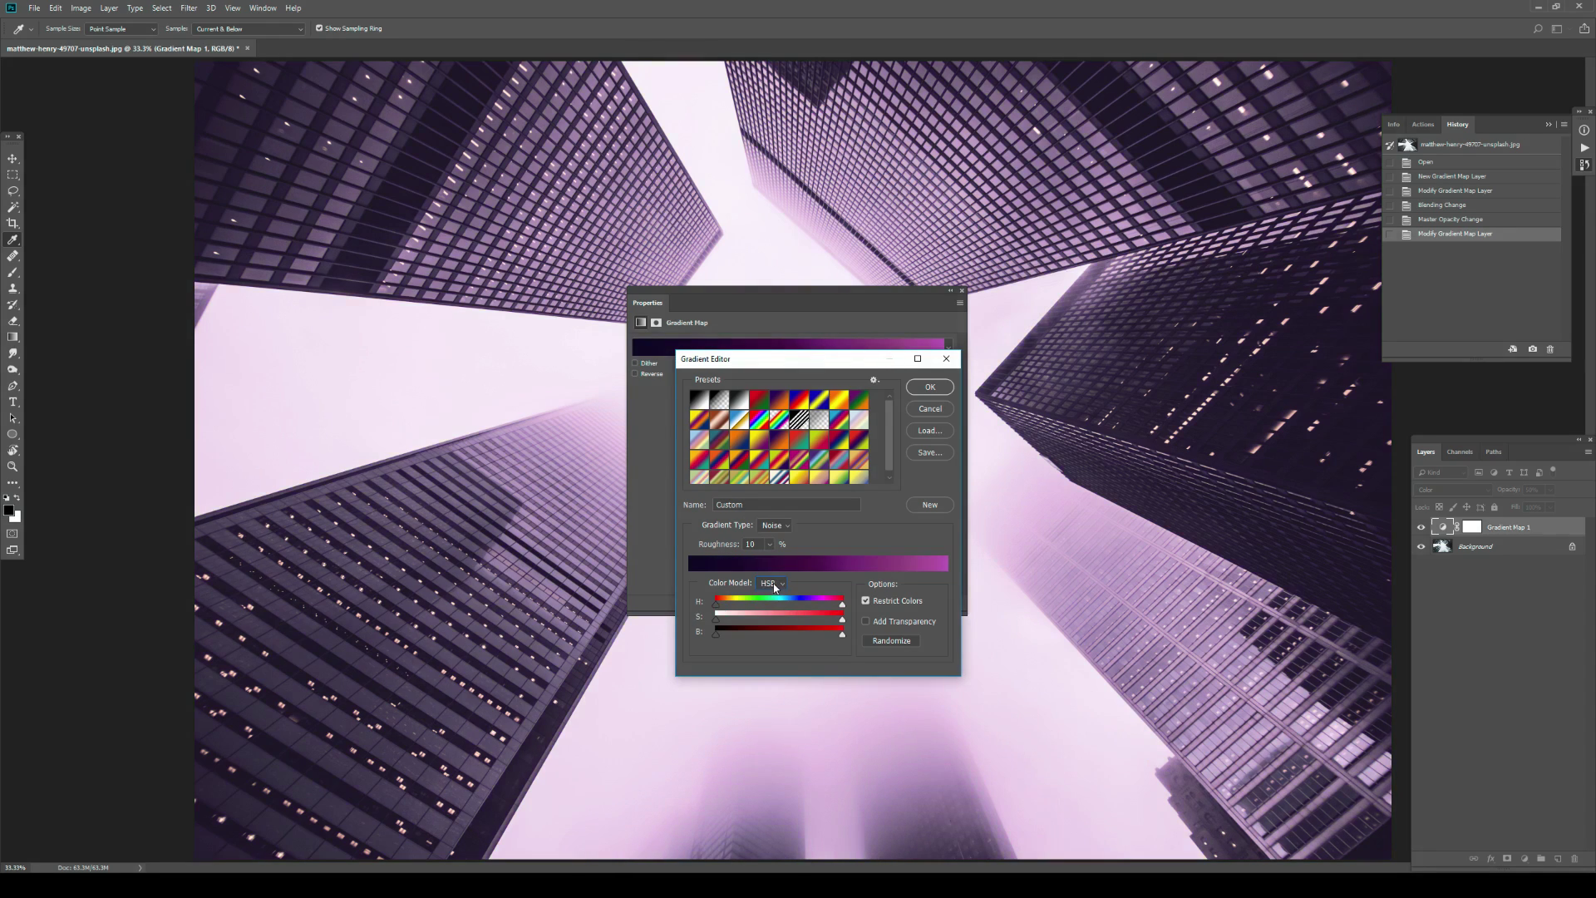
click(772, 582)
click(769, 619)
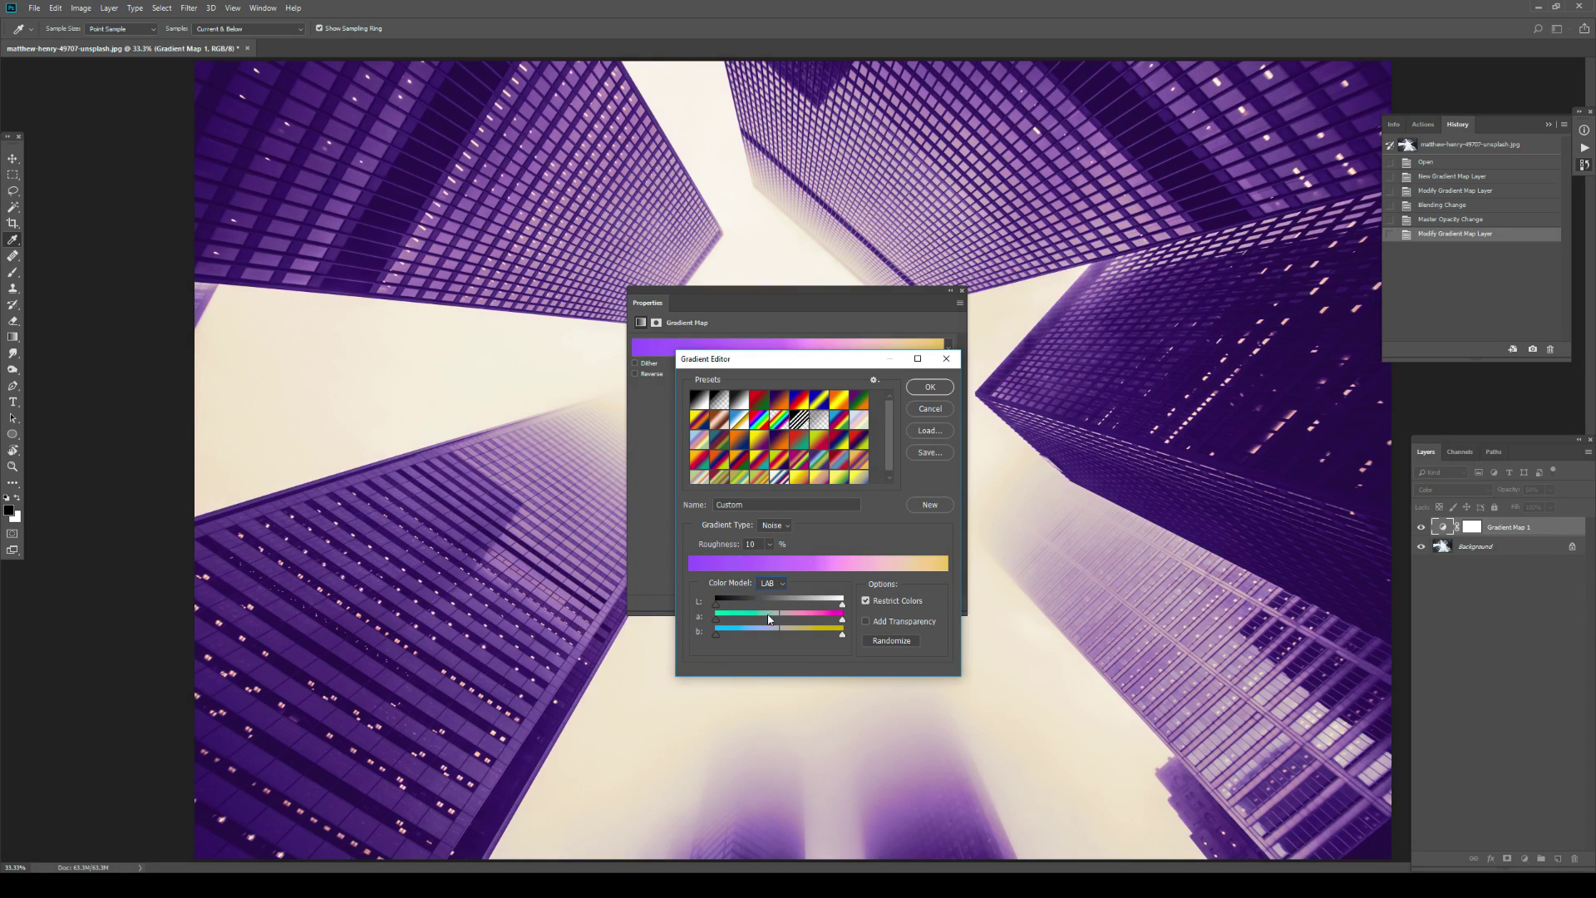
drag(770, 358, 598, 337)
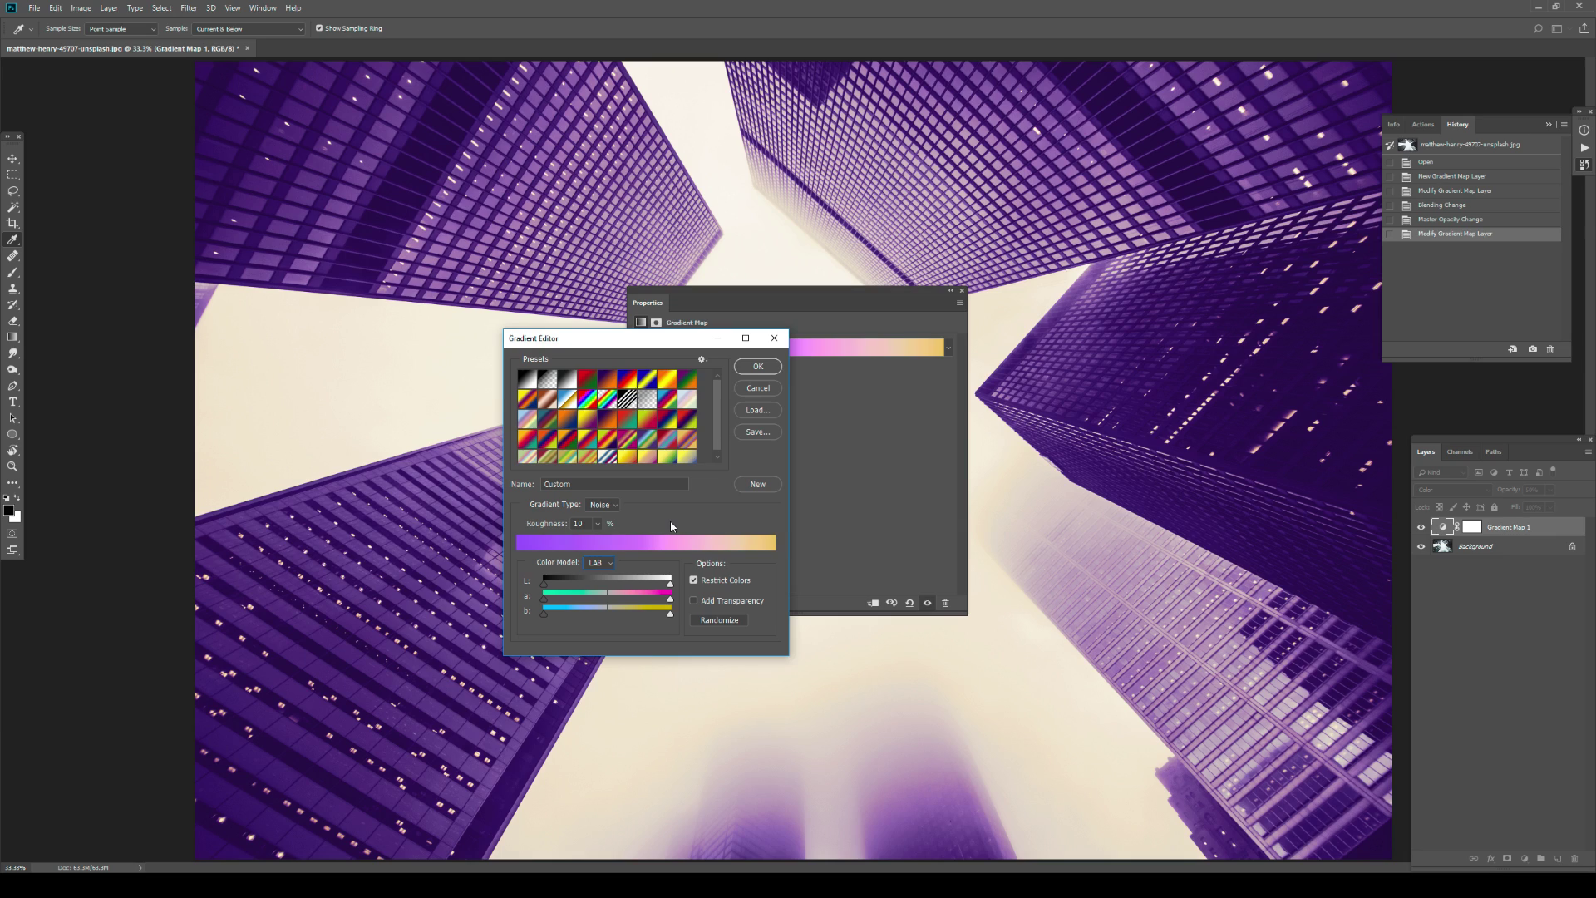
Step: Randomize the noise gradient repeatedly until it lands on magenta to yellow
click(718, 620)
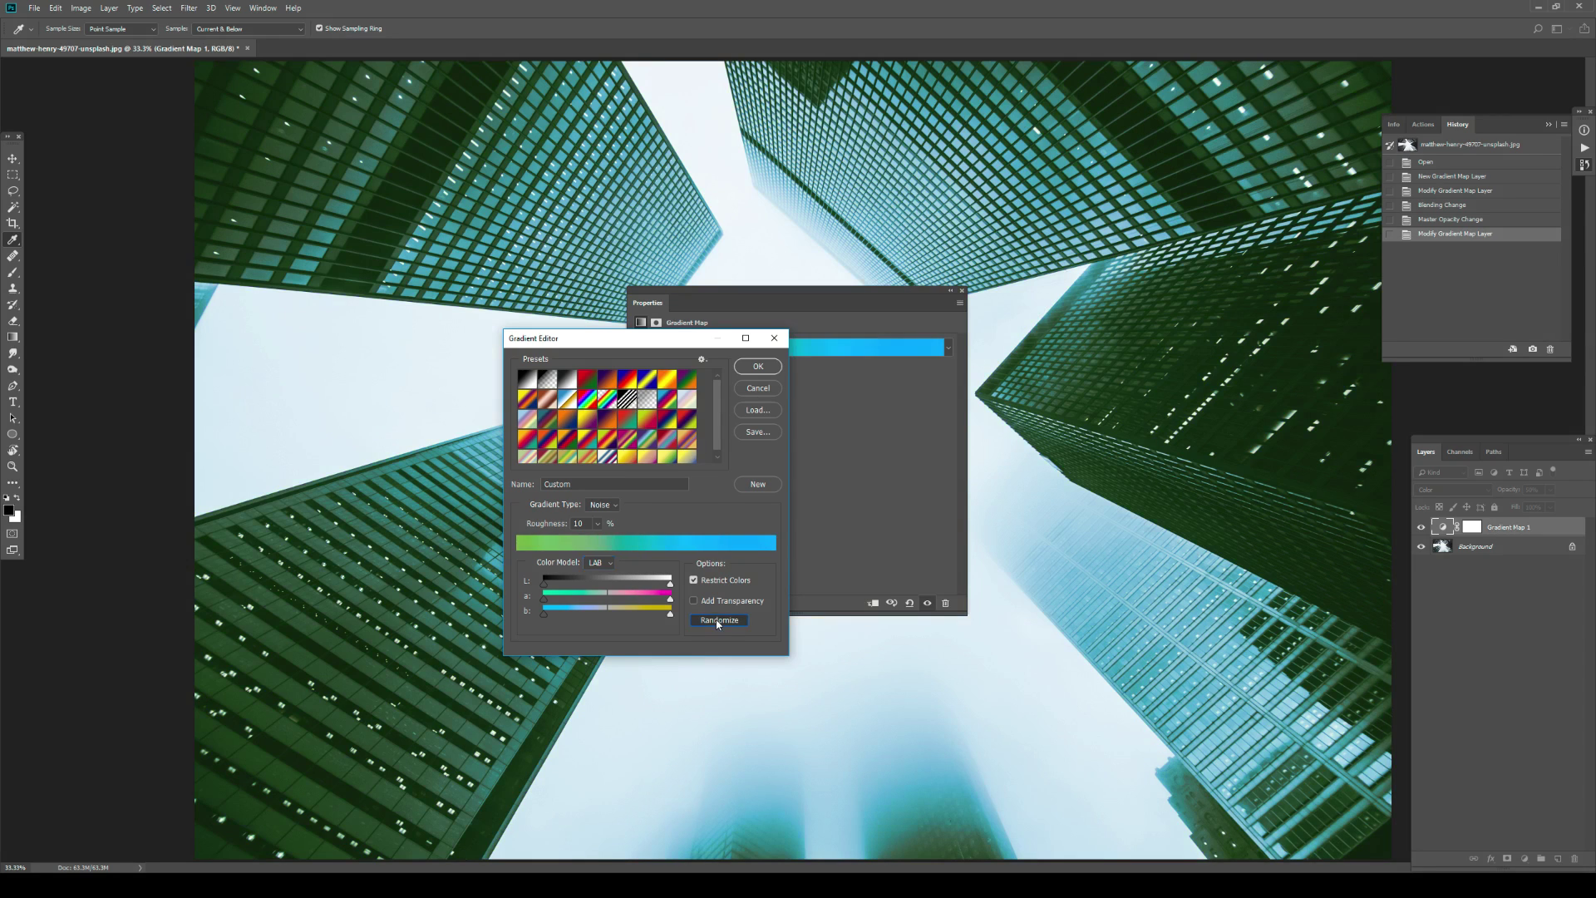
click(718, 620)
click(718, 620)
click(718, 620)
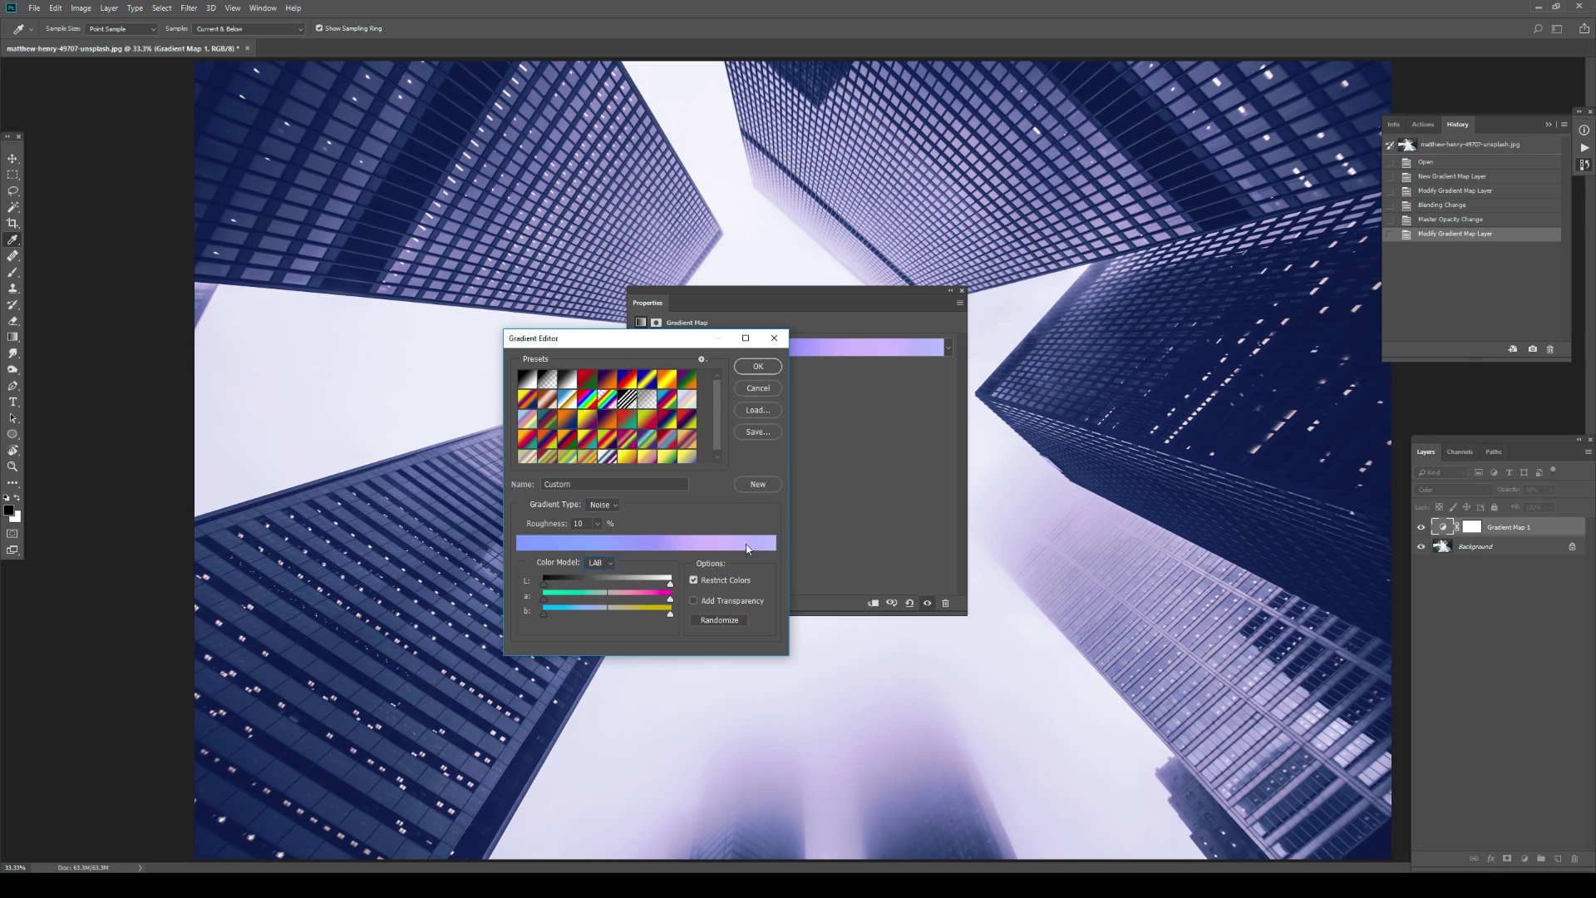
click(719, 623)
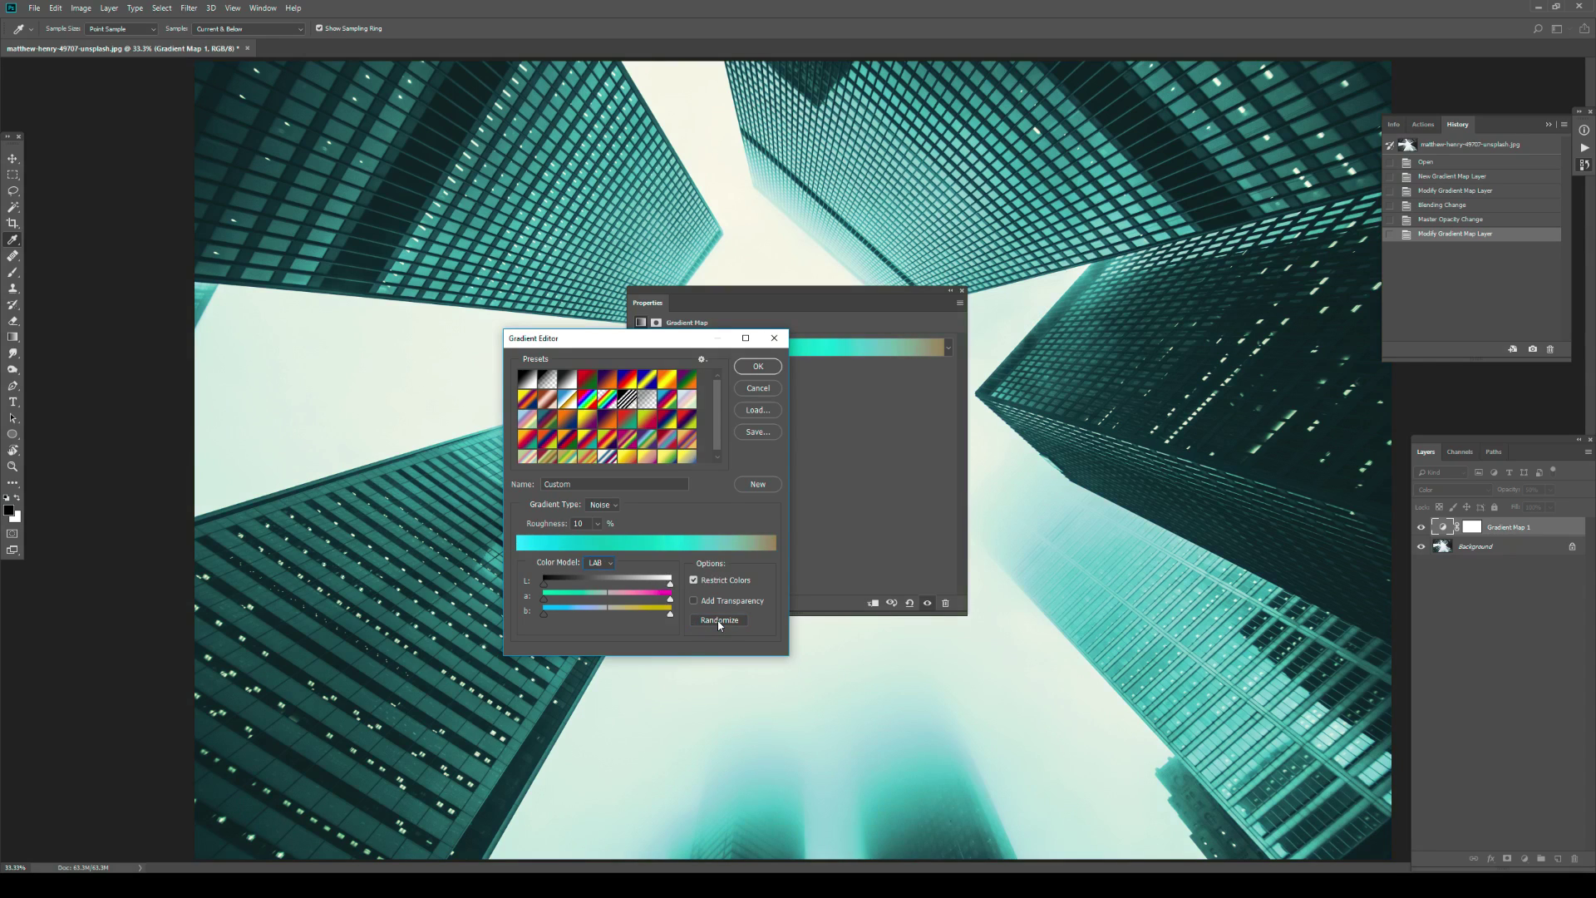
click(724, 620)
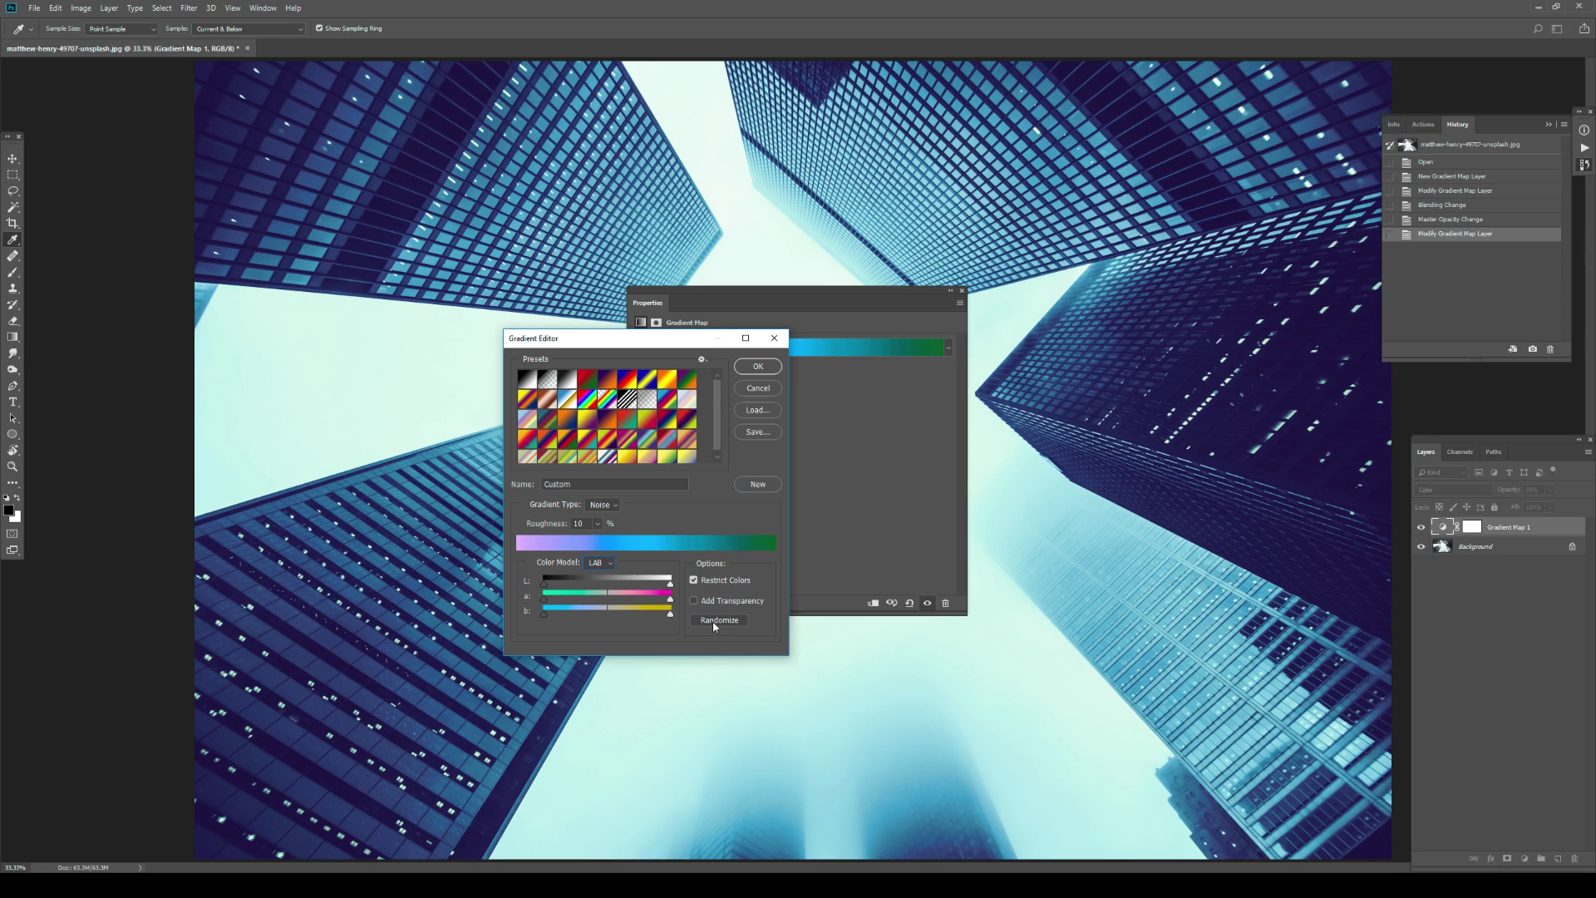
click(717, 623)
click(719, 624)
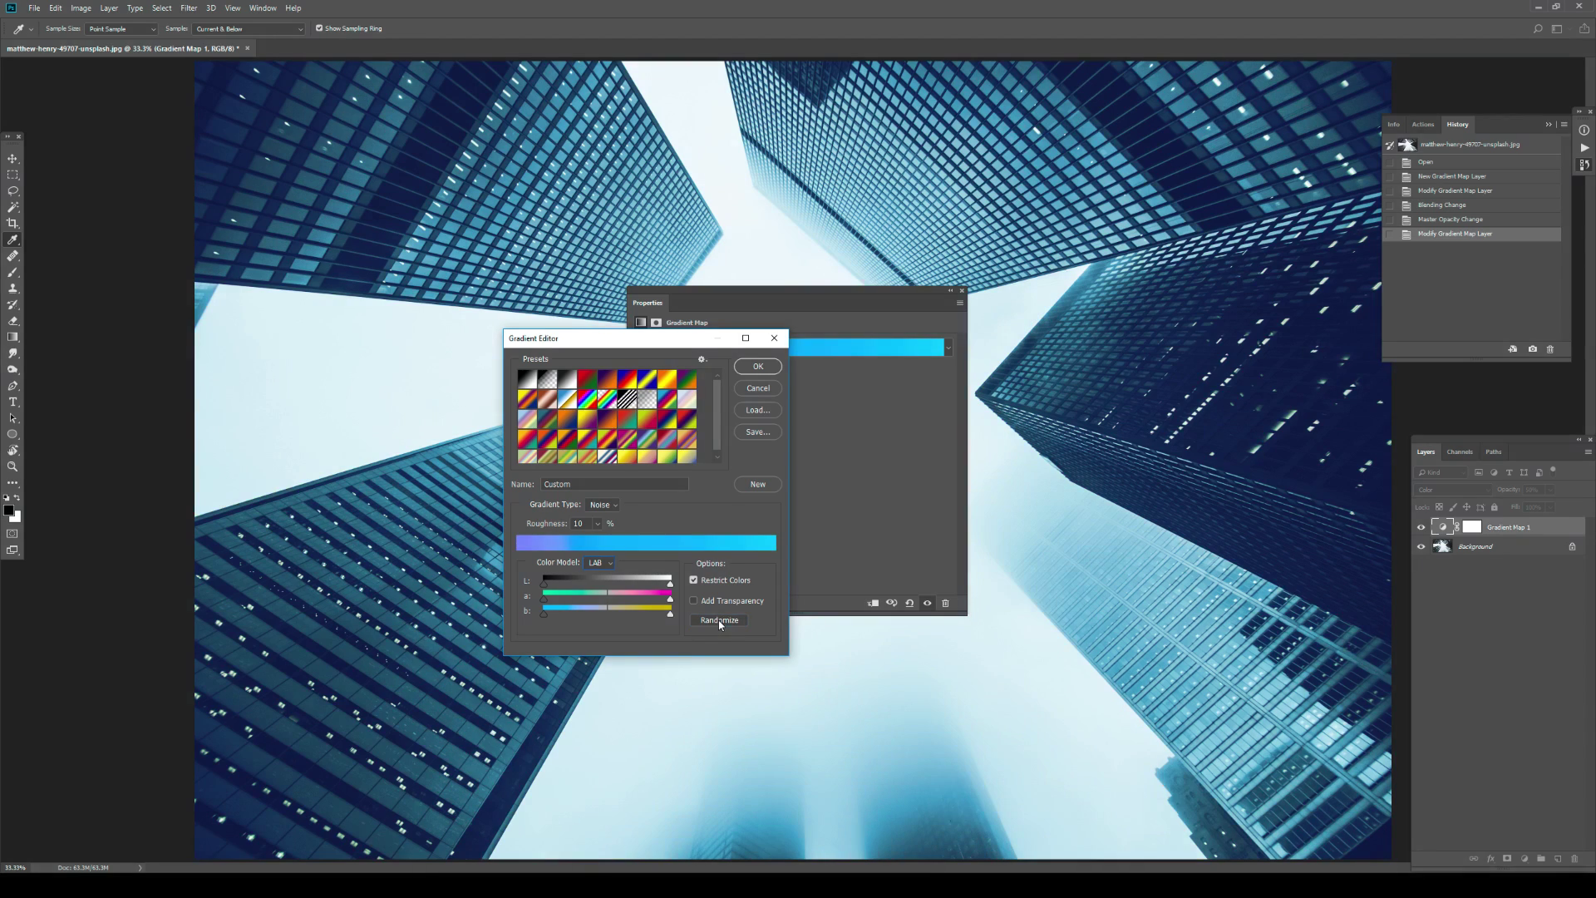
click(719, 624)
click(717, 623)
click(716, 624)
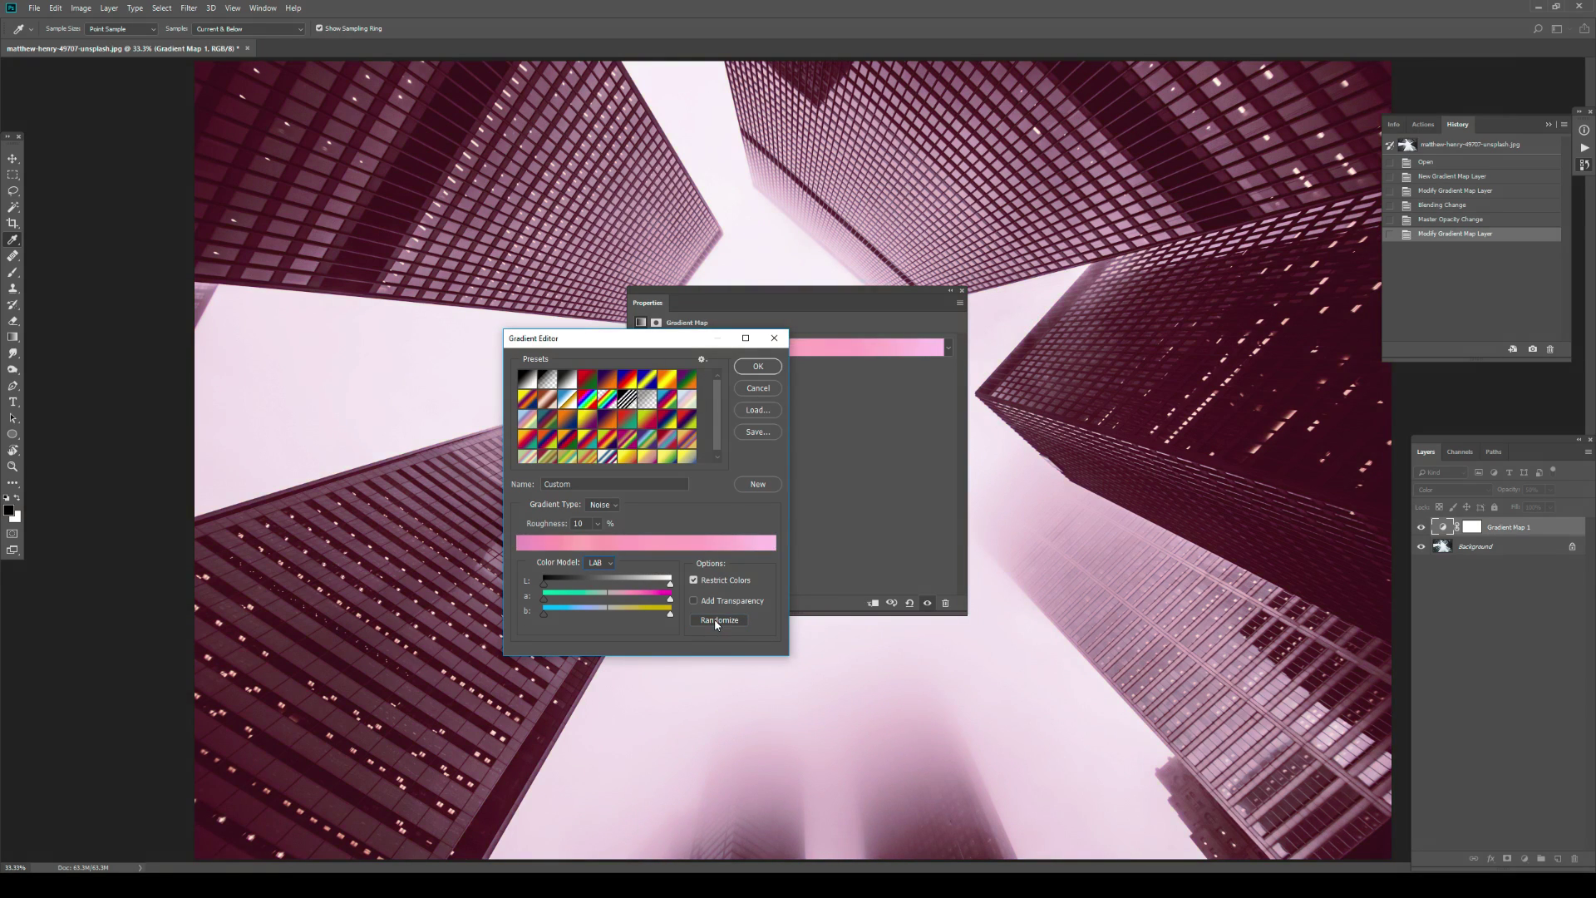
click(716, 624)
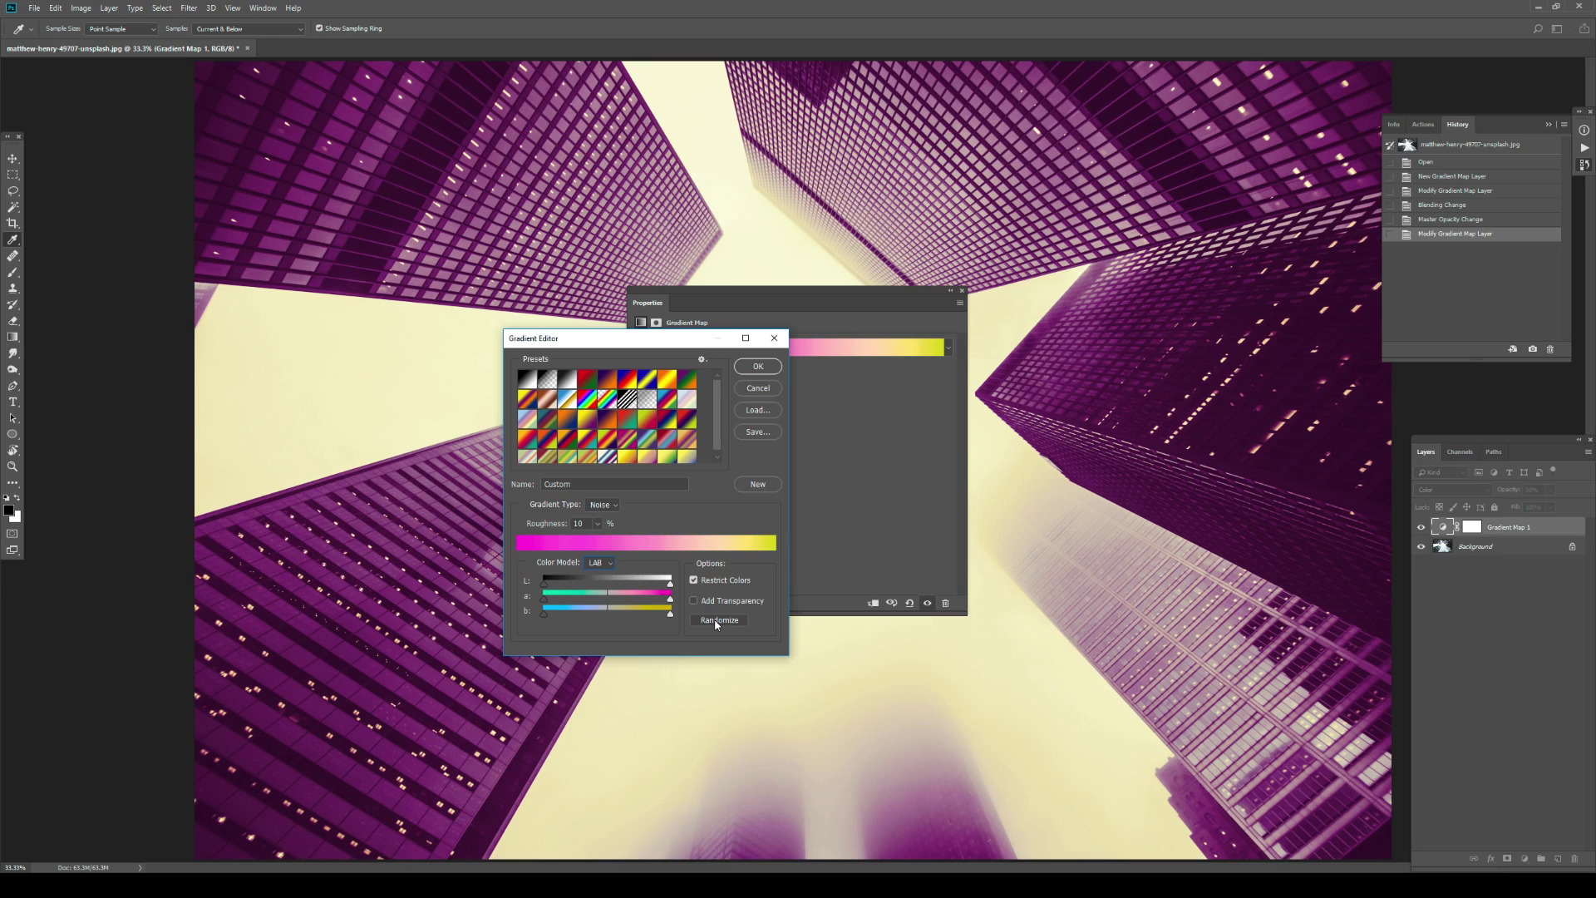
drag(723, 338, 668, 332)
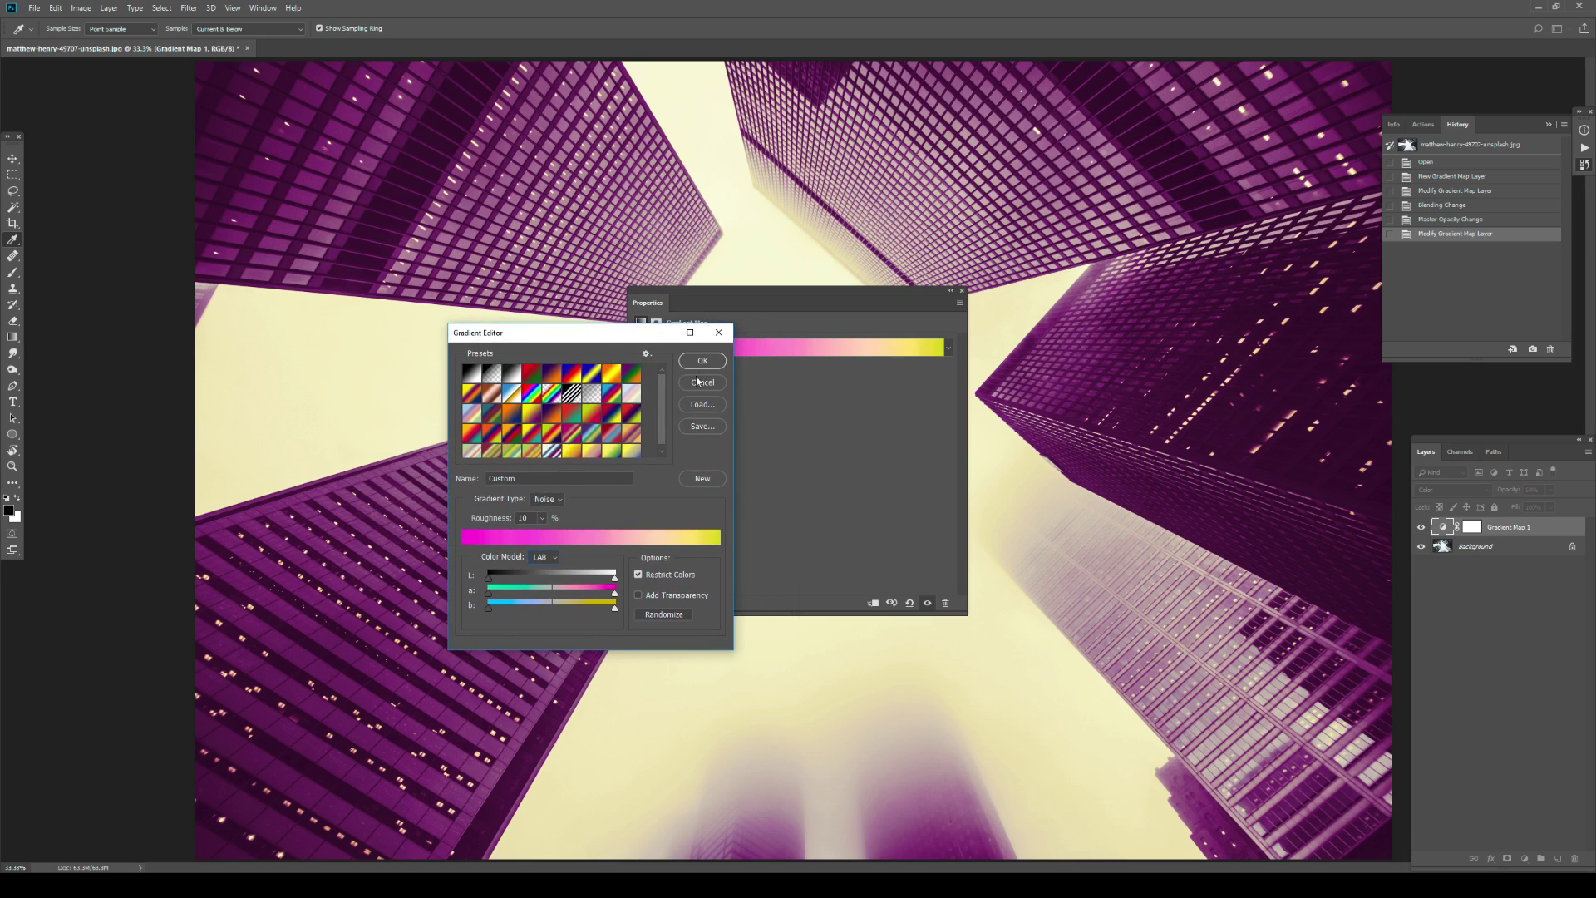
Step: Accept the magenta-yellow gradient, close Properties, and lower the Gradient Map layer's opacity
click(702, 361)
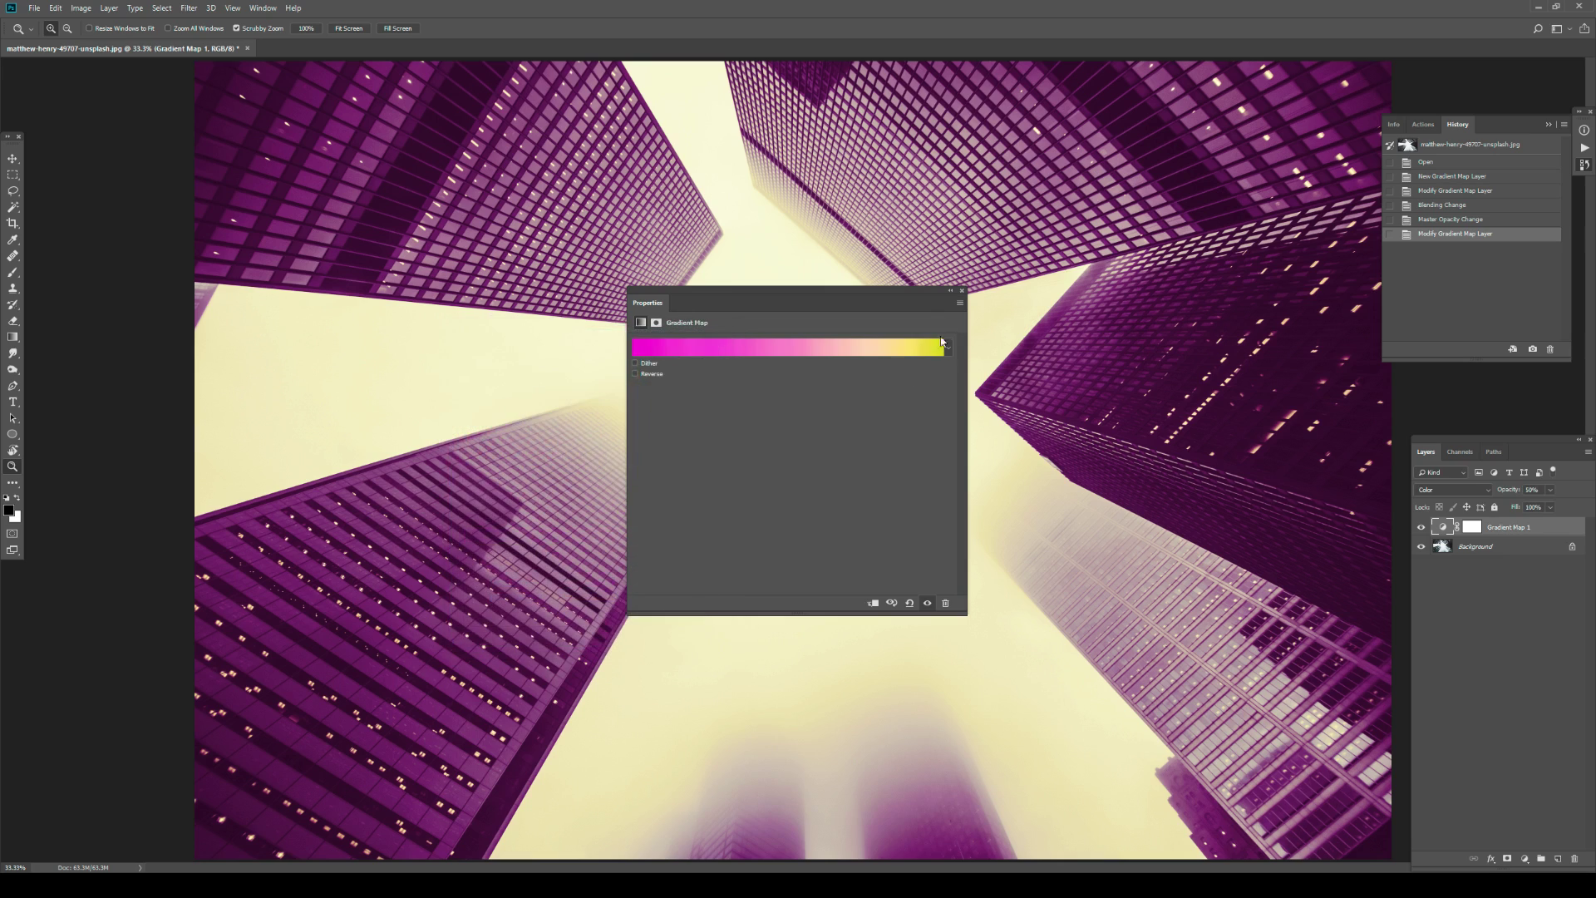
click(962, 292)
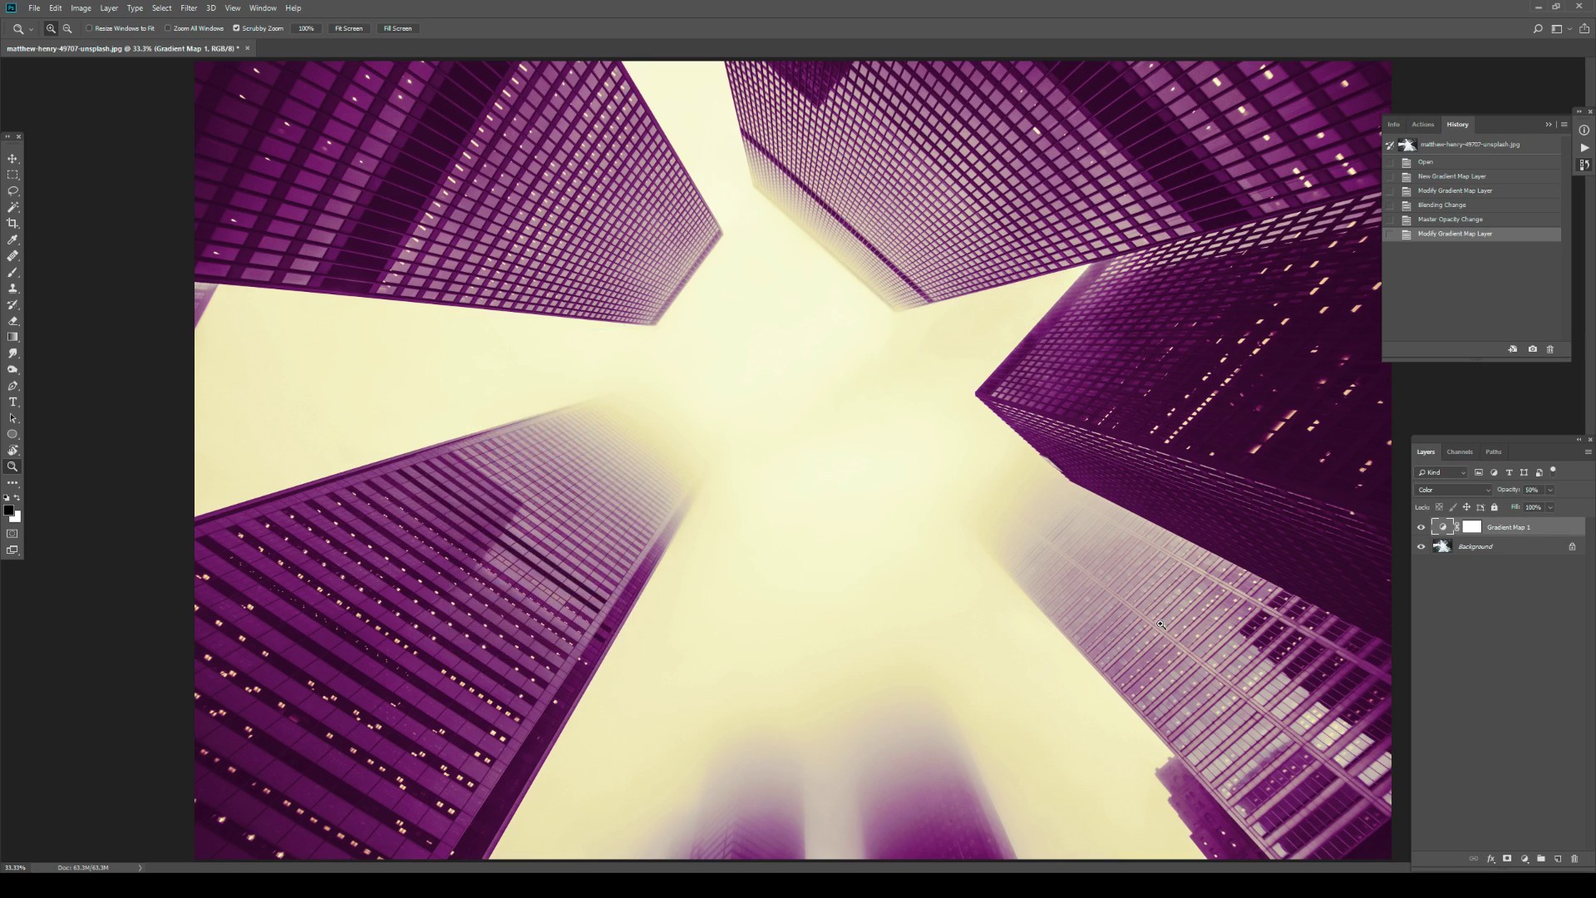
drag(1516, 492, 1498, 492)
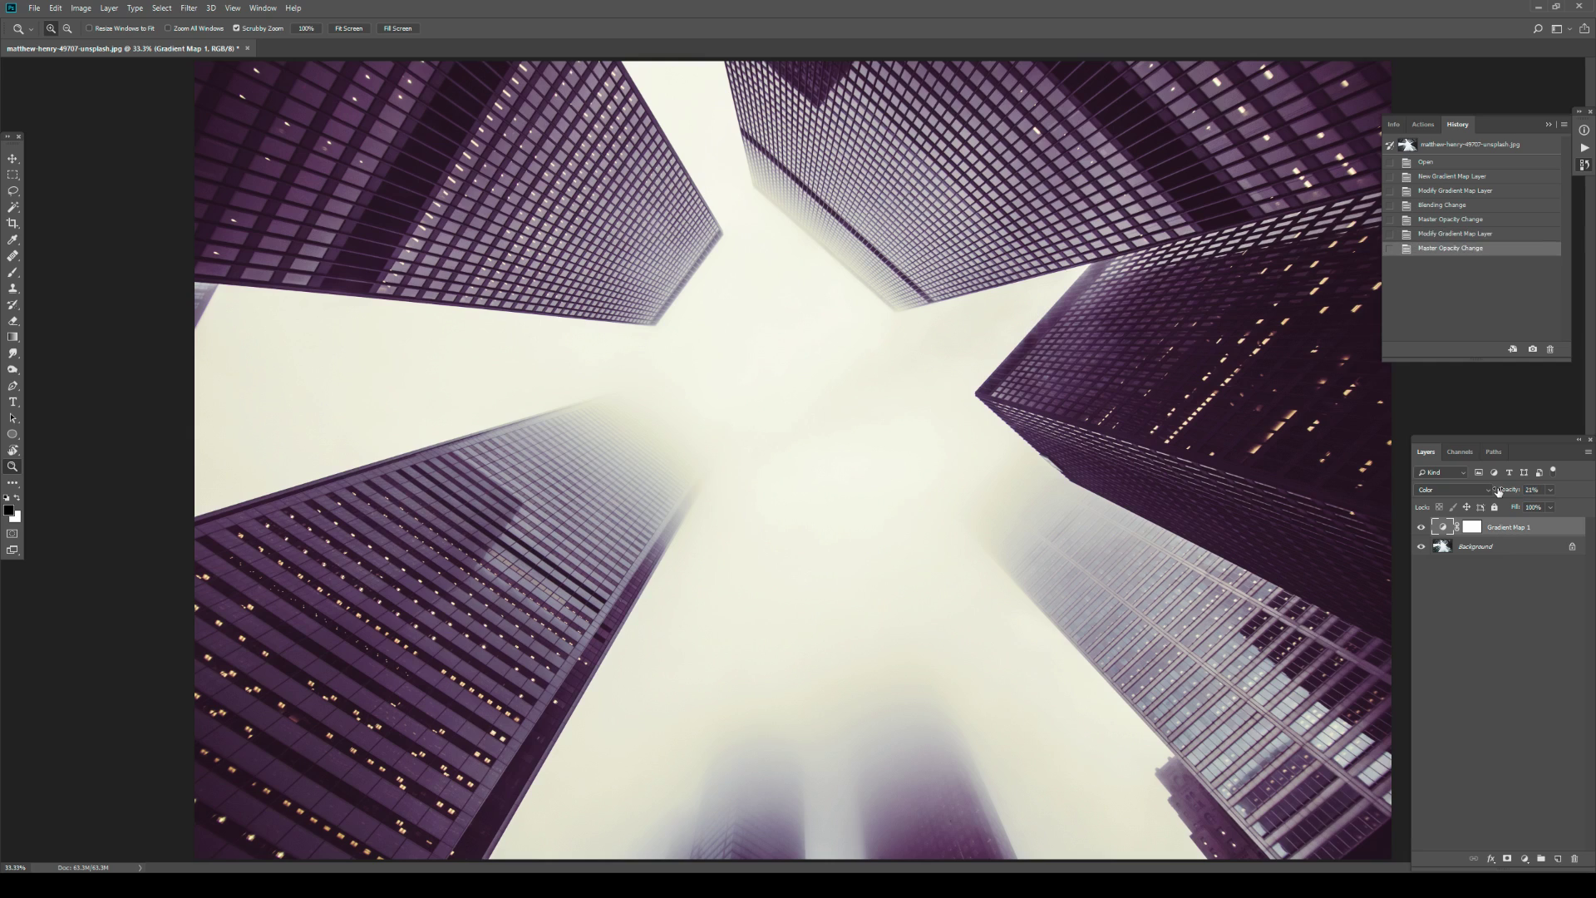
Step: Toggle Gradient Map 1's visibility twice to compare the photo with and without it
click(1422, 526)
click(1422, 528)
click(1421, 529)
click(1421, 528)
Step: Randomize the Gradient Map's noise gradient repeatedly until it lands on a pale yellow-green, then accept it
double_click(1443, 529)
click(751, 347)
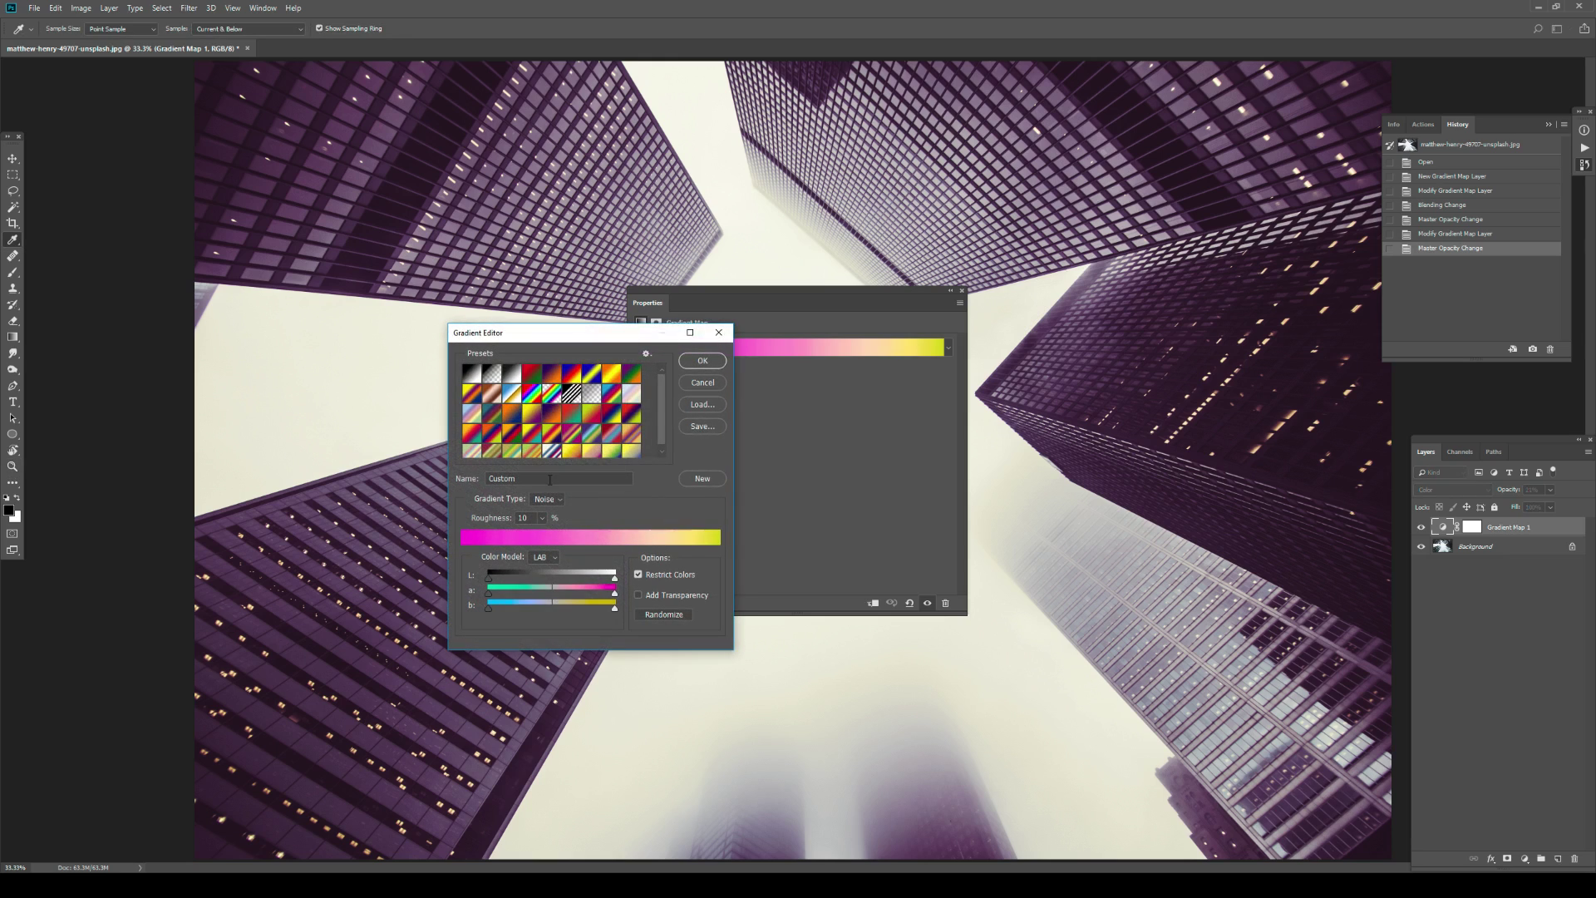
click(656, 615)
click(656, 615)
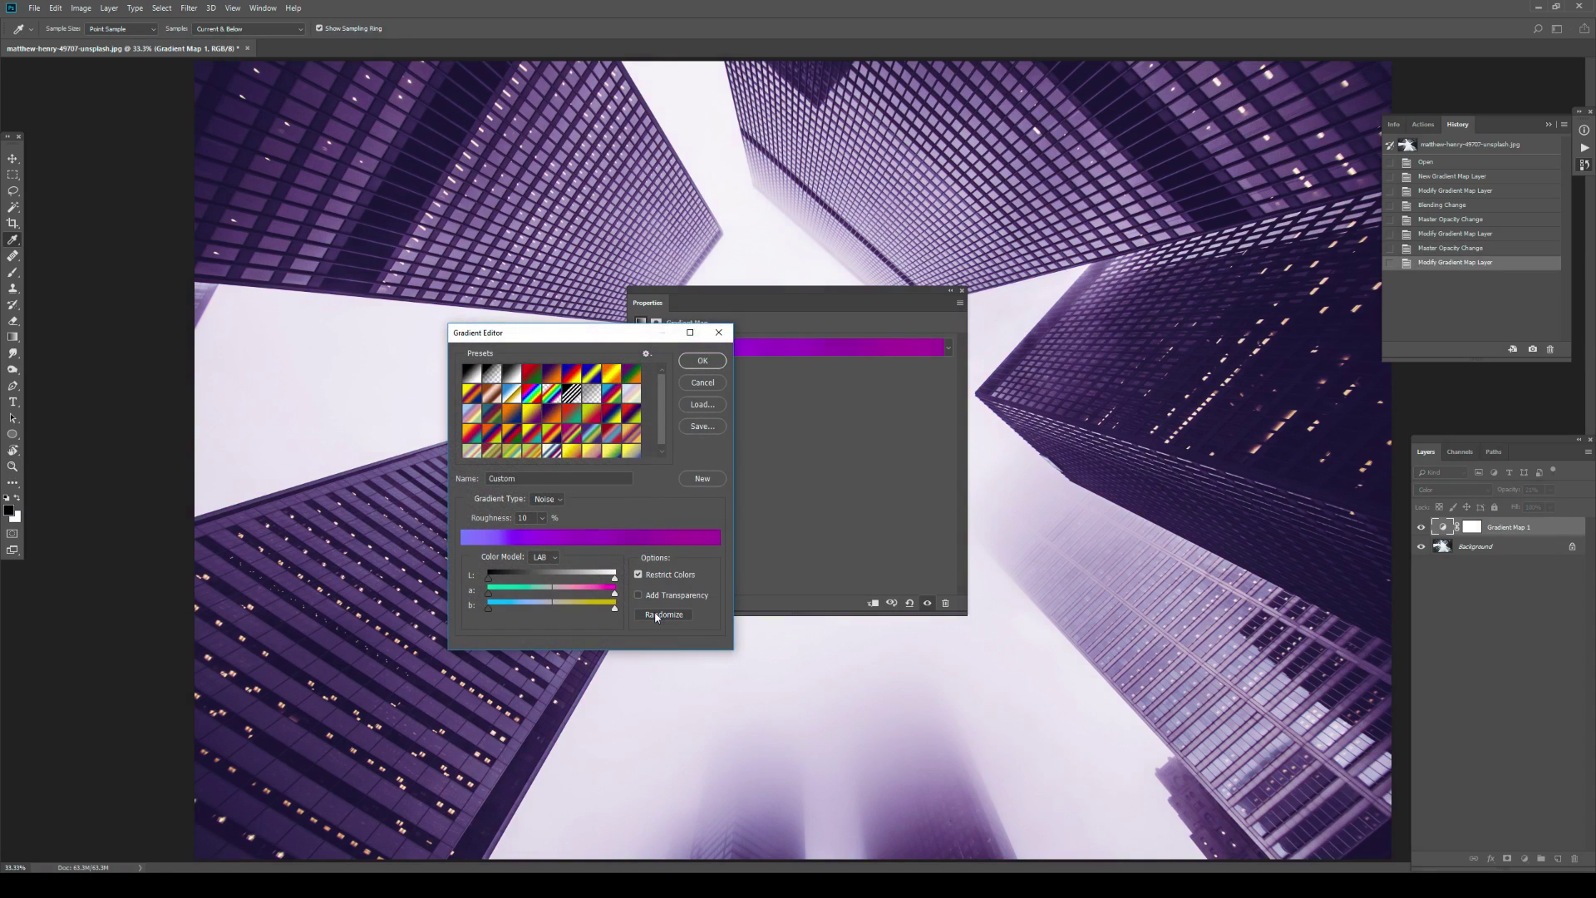
click(656, 615)
click(656, 615)
click(656, 615)
click(656, 615)
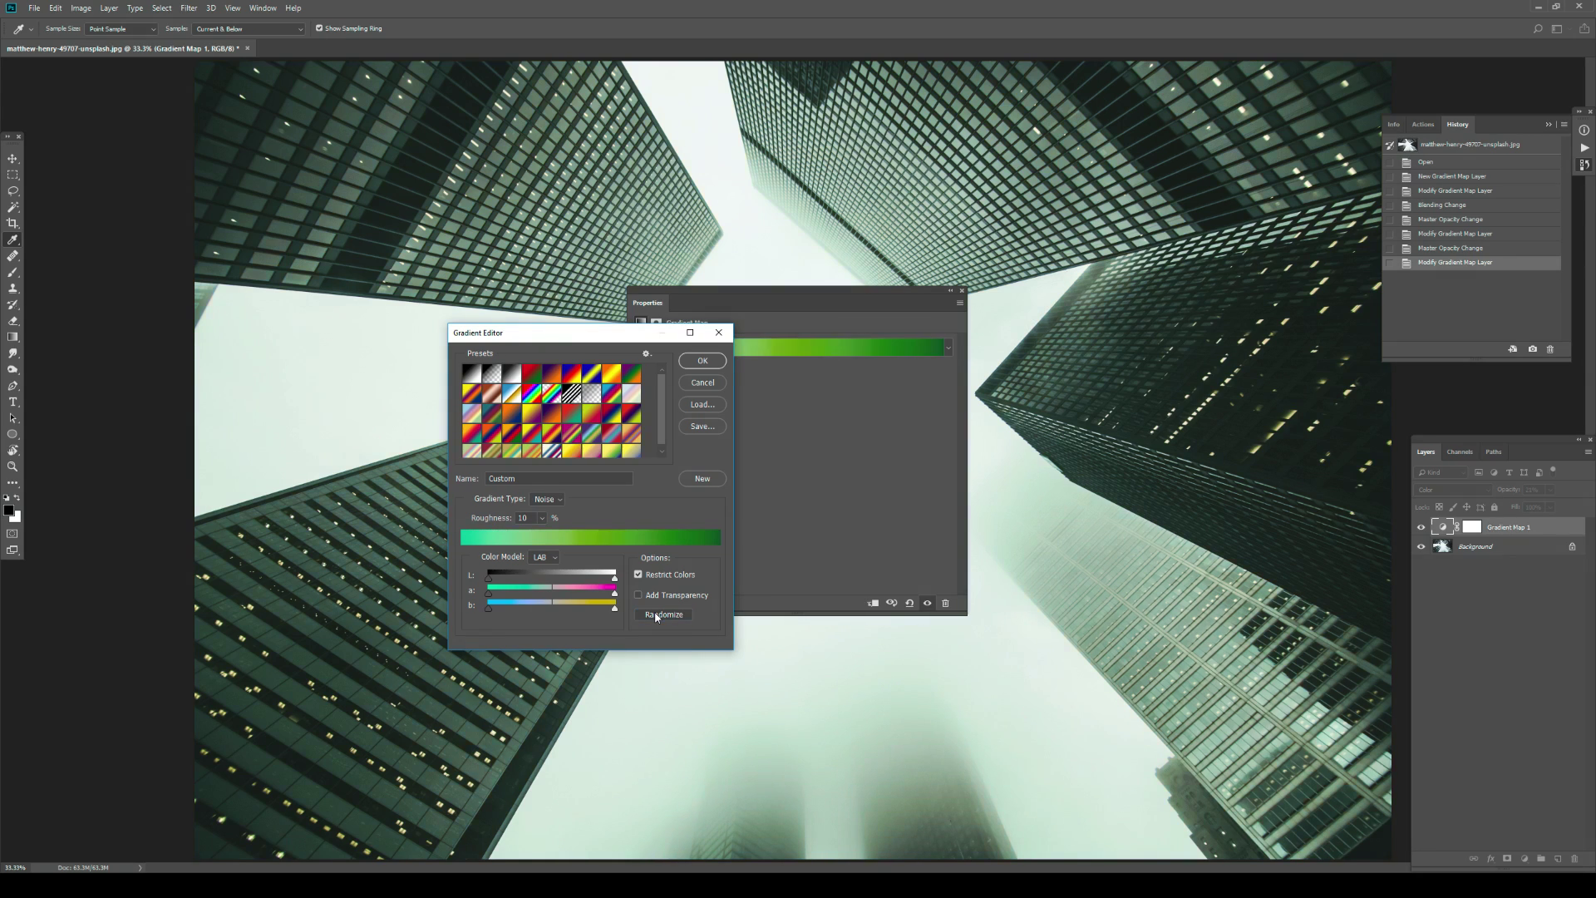
click(656, 615)
click(655, 615)
click(656, 615)
click(656, 615)
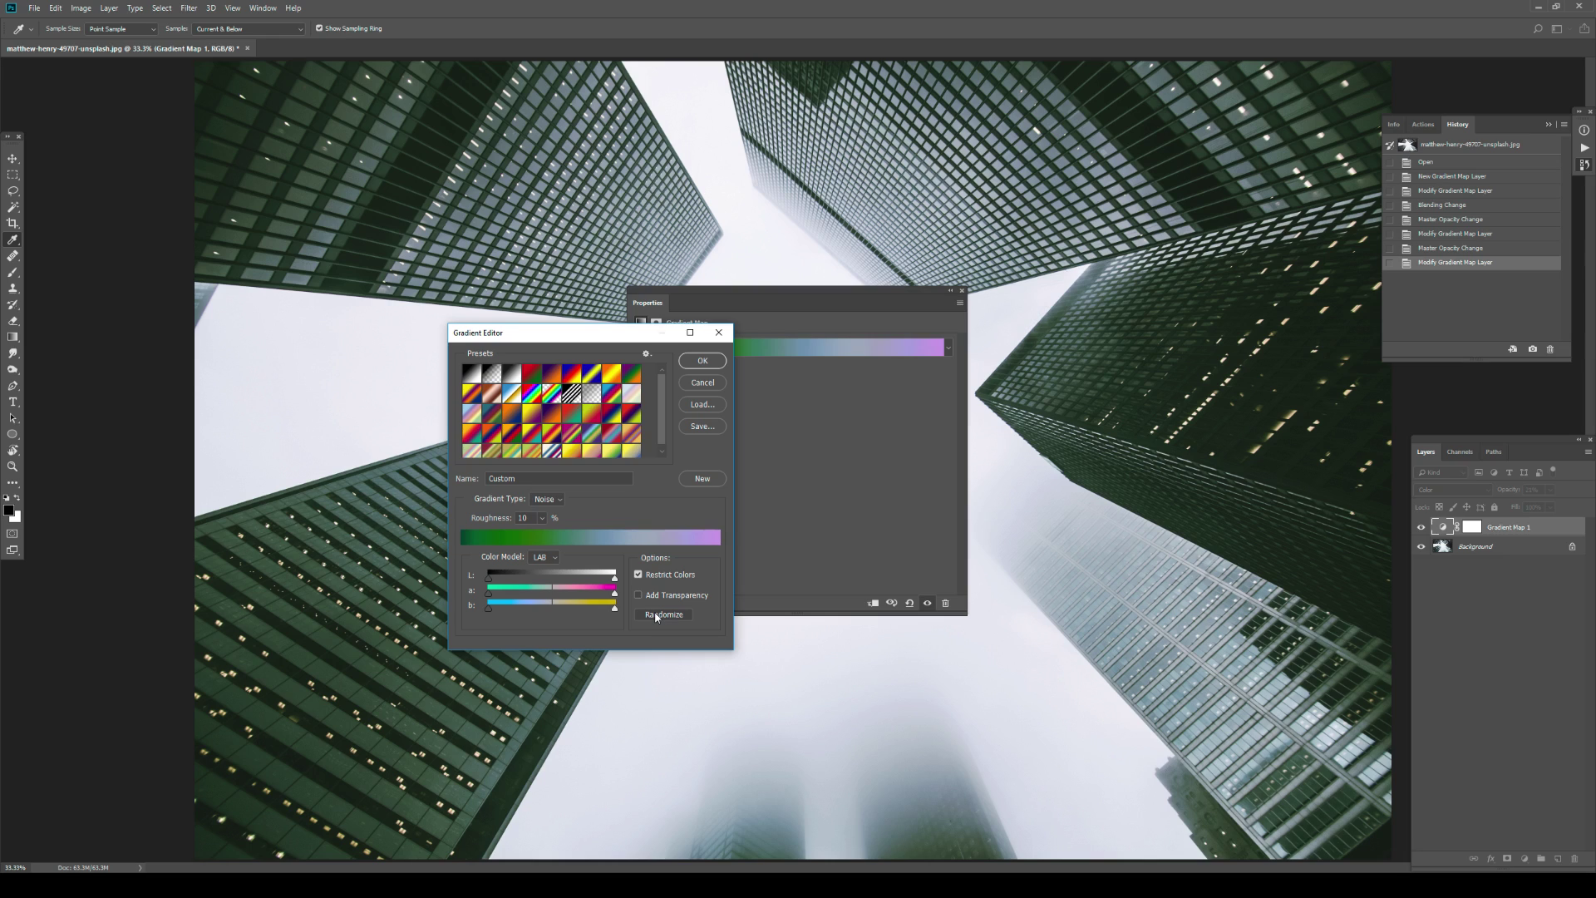
click(655, 615)
click(656, 615)
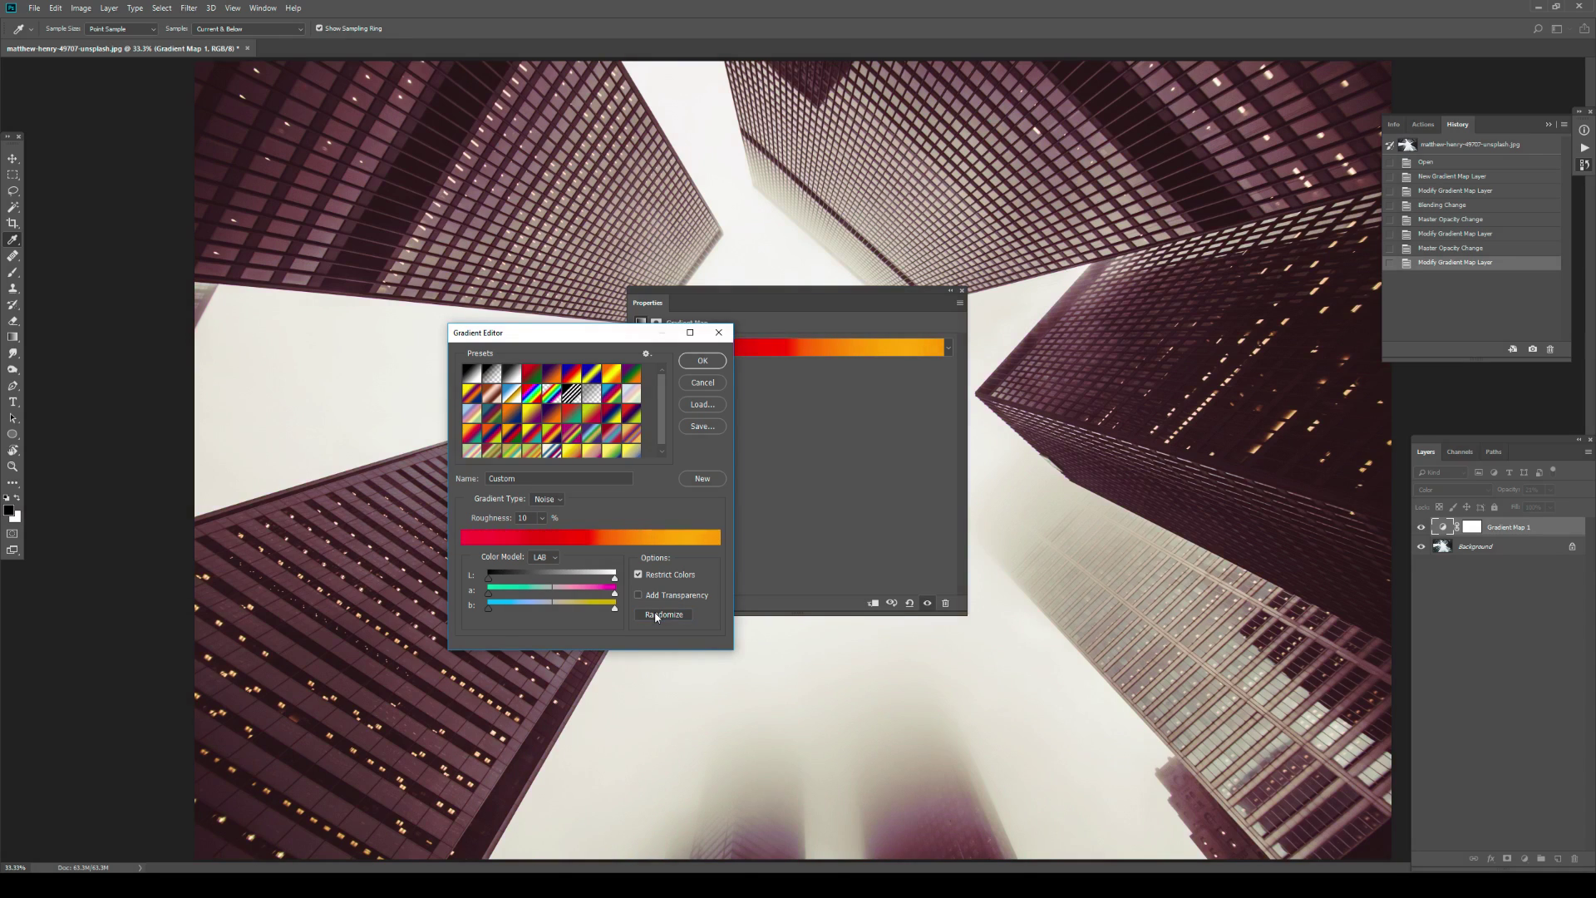
click(656, 615)
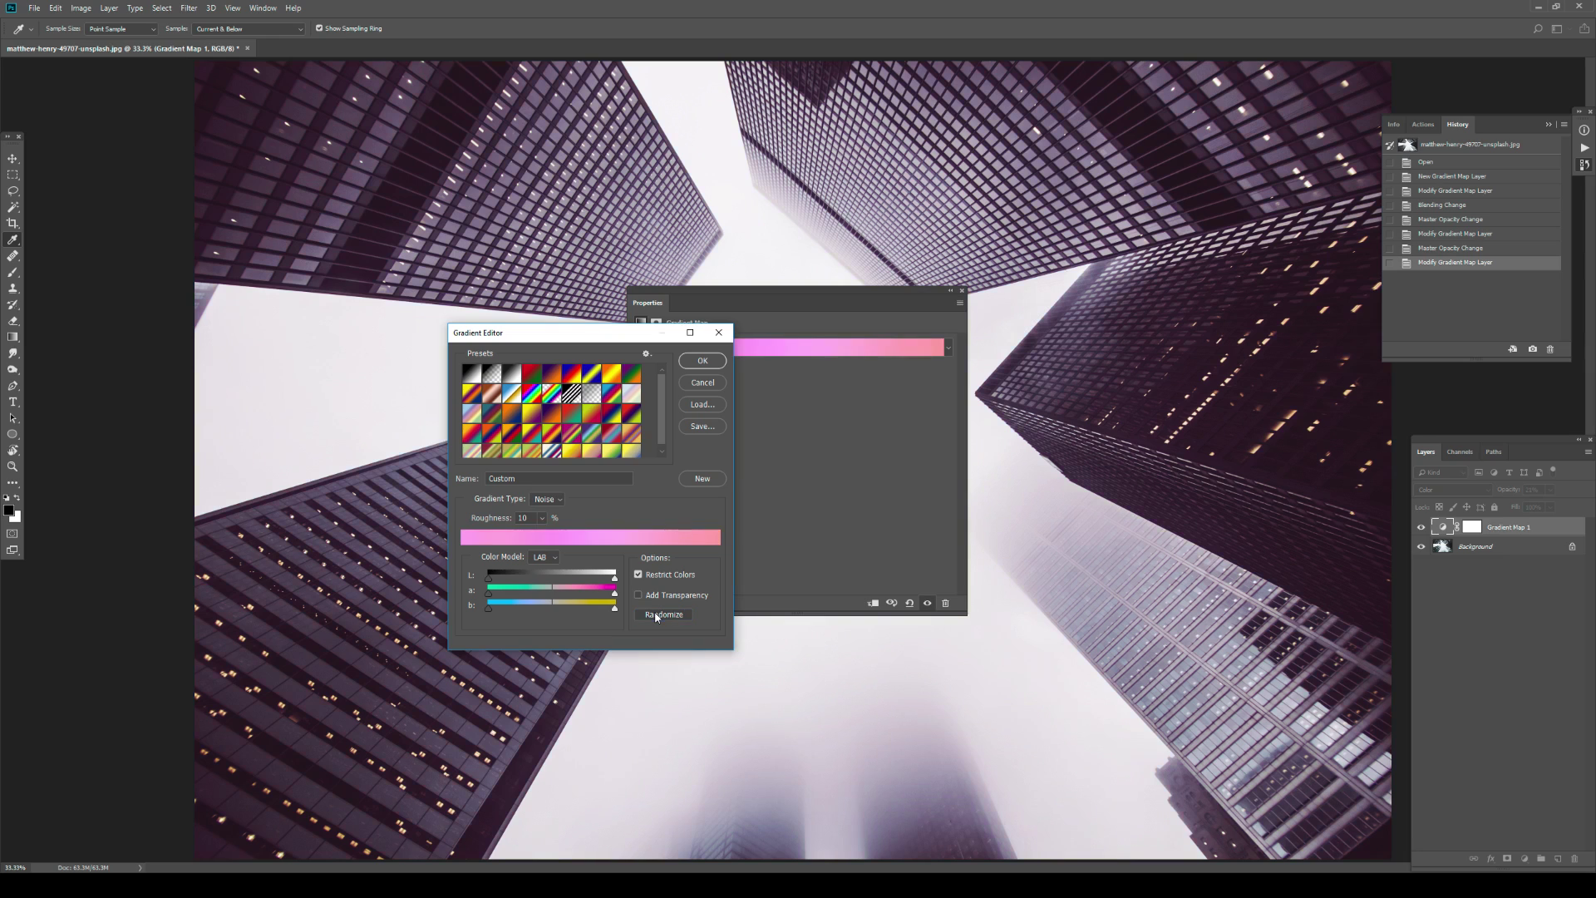
click(656, 615)
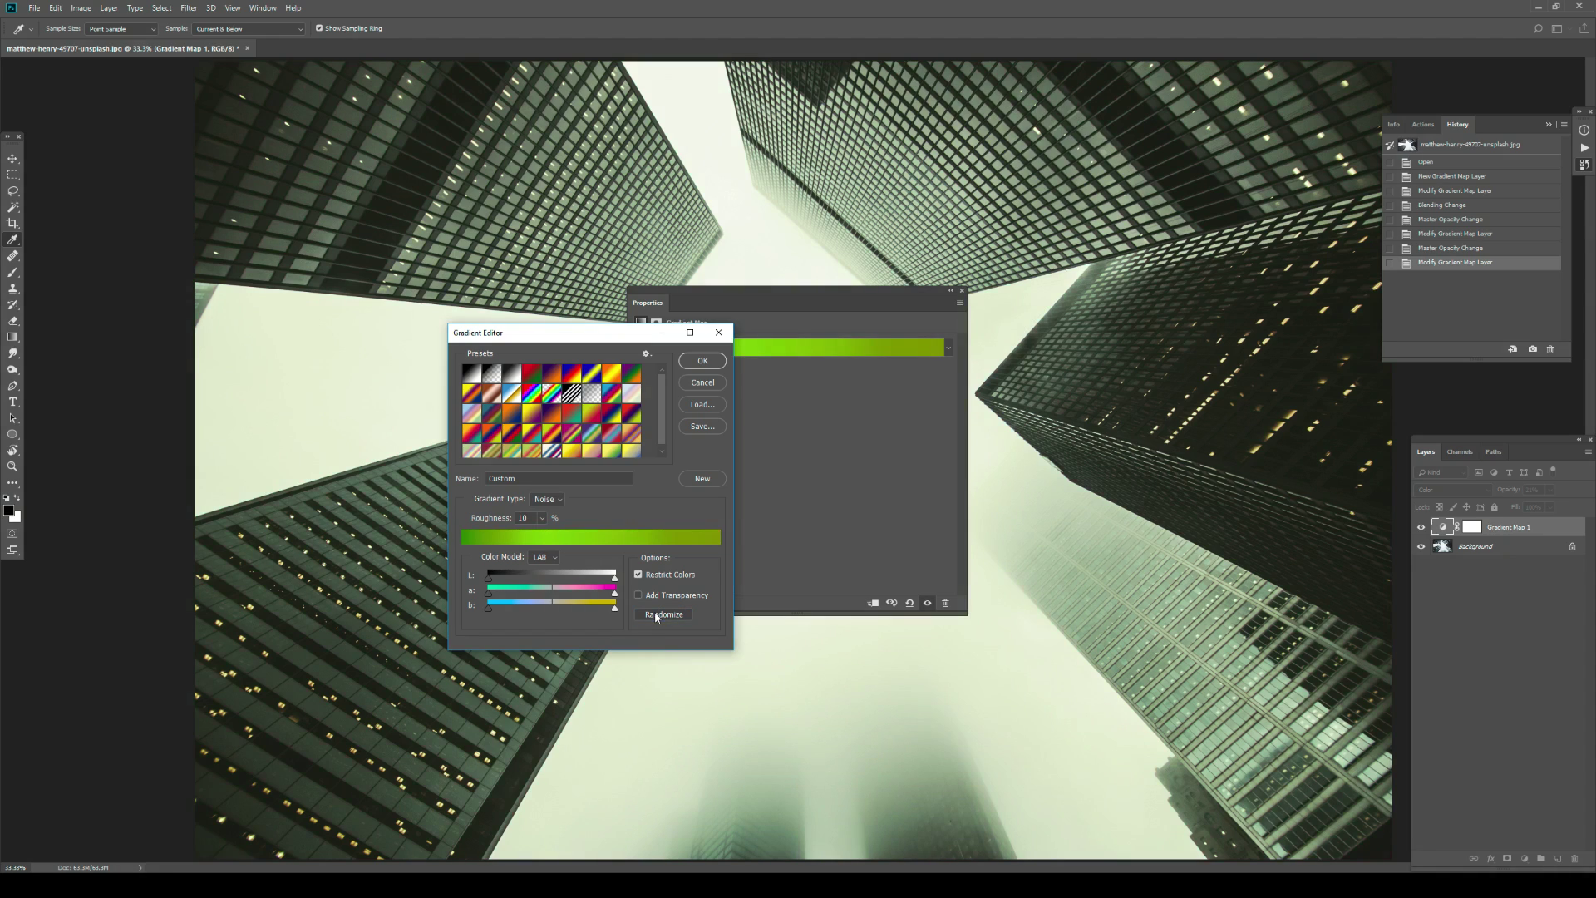
click(656, 615)
click(656, 615)
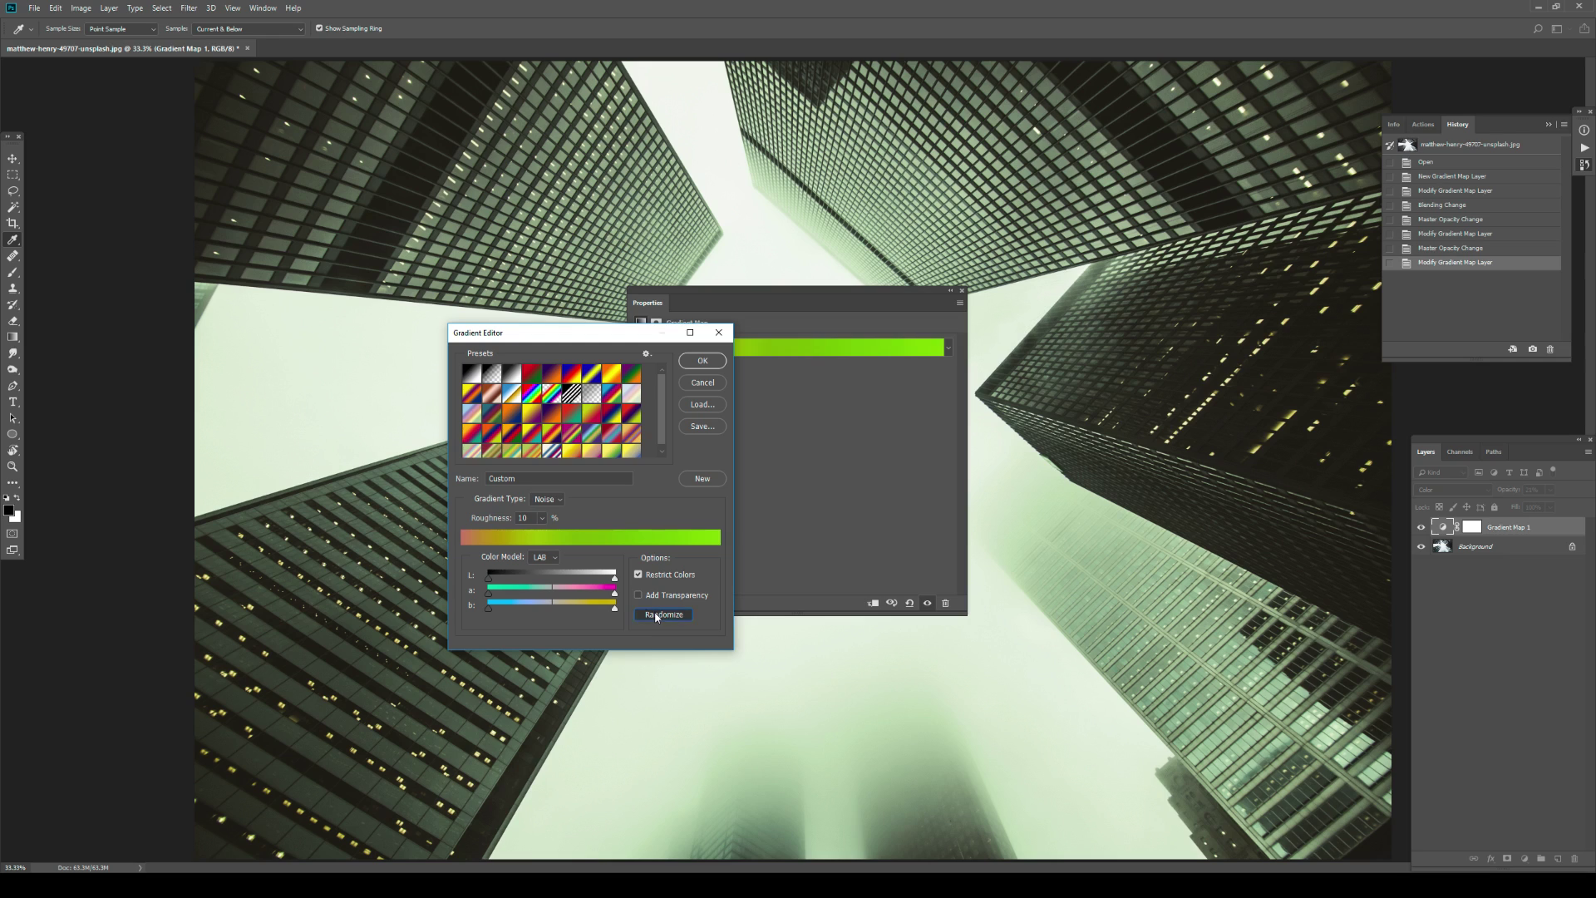
click(655, 615)
click(655, 615)
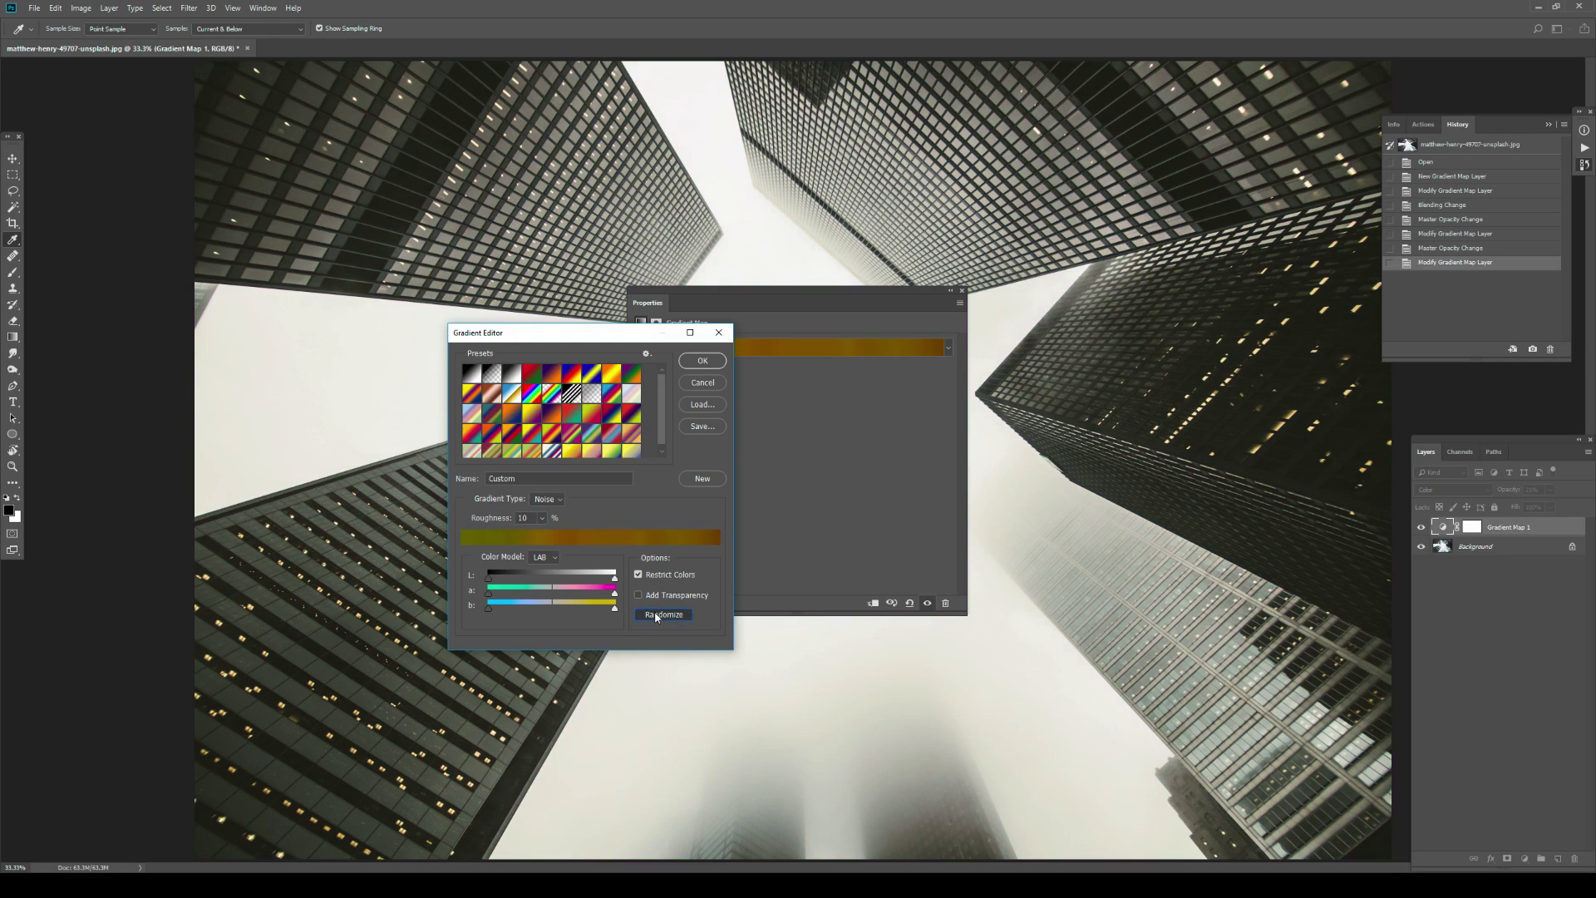
click(656, 615)
click(656, 615)
click(656, 615)
click(656, 615)
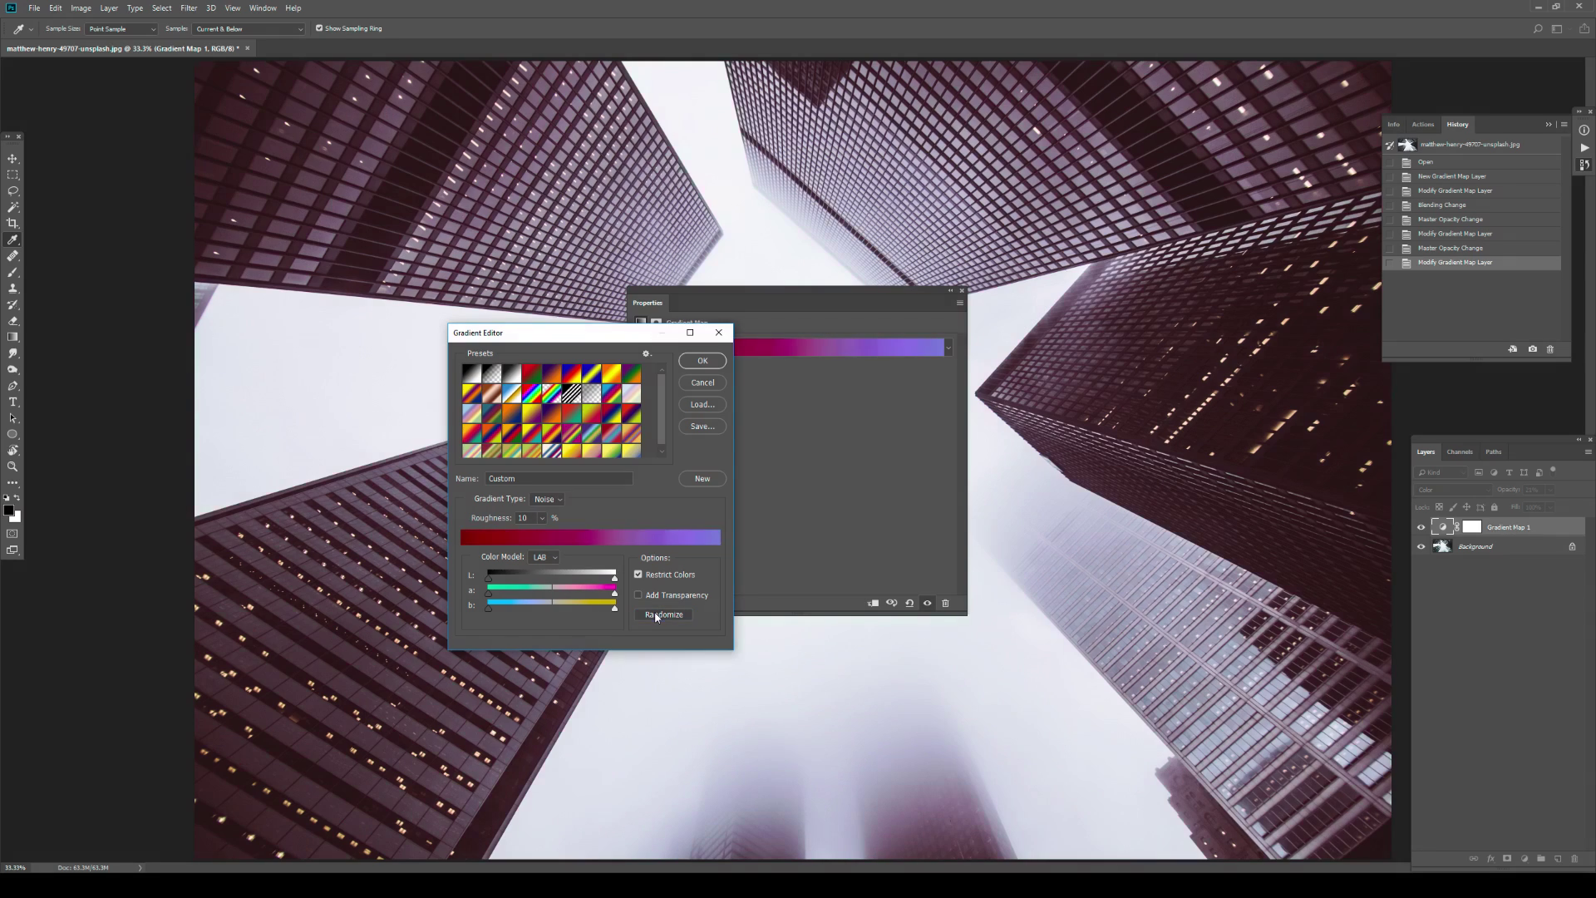
click(655, 615)
click(656, 615)
click(656, 615)
click(656, 615)
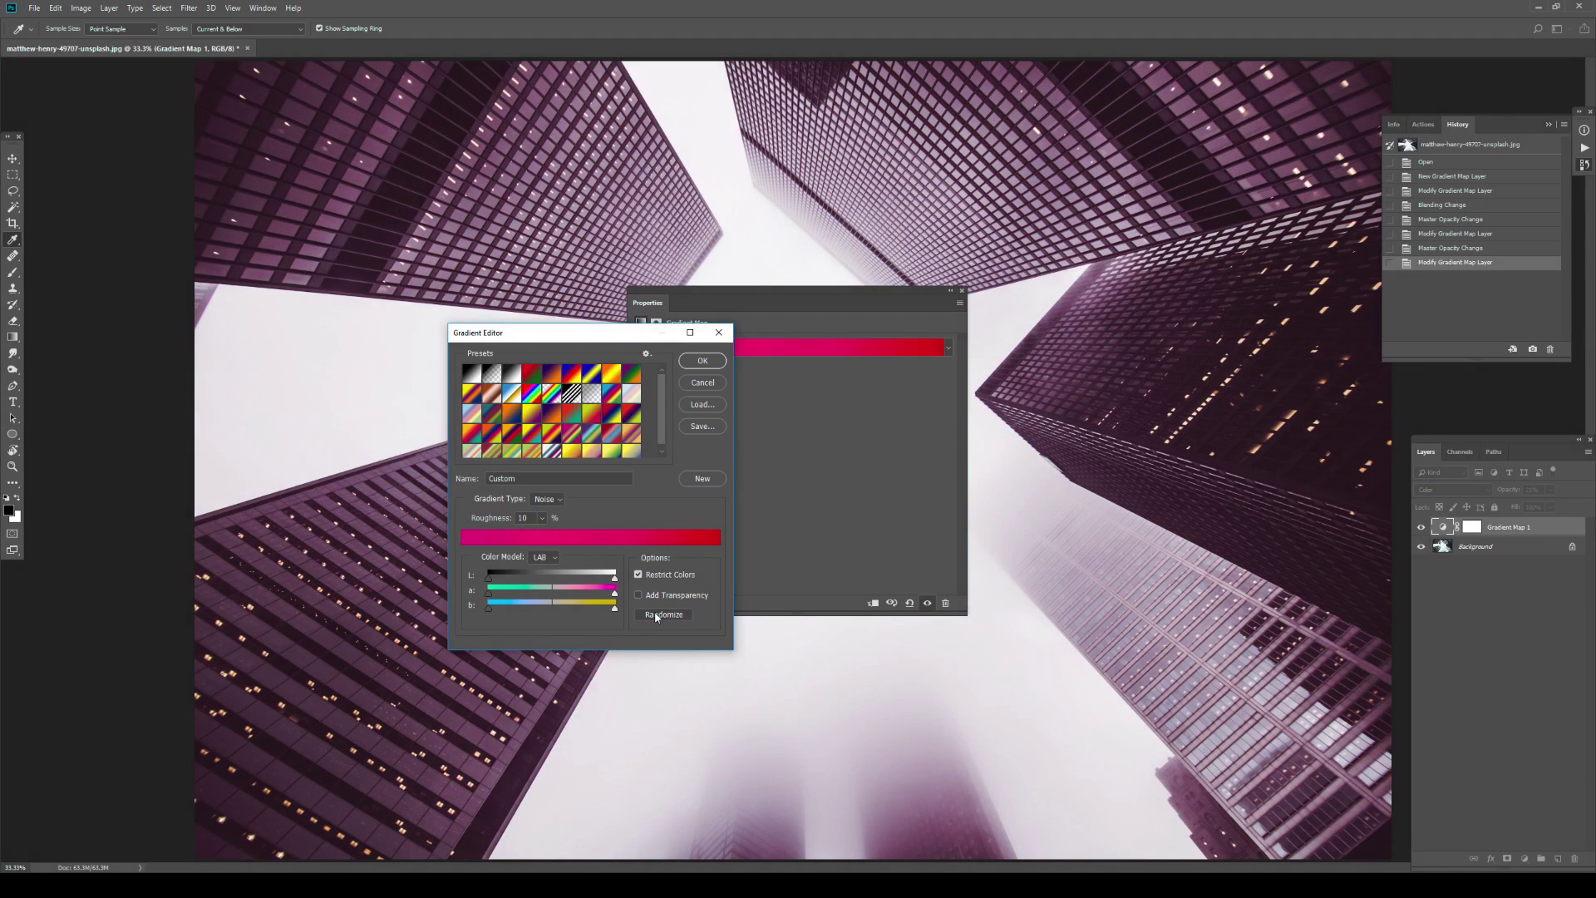
click(655, 615)
click(656, 615)
click(656, 615)
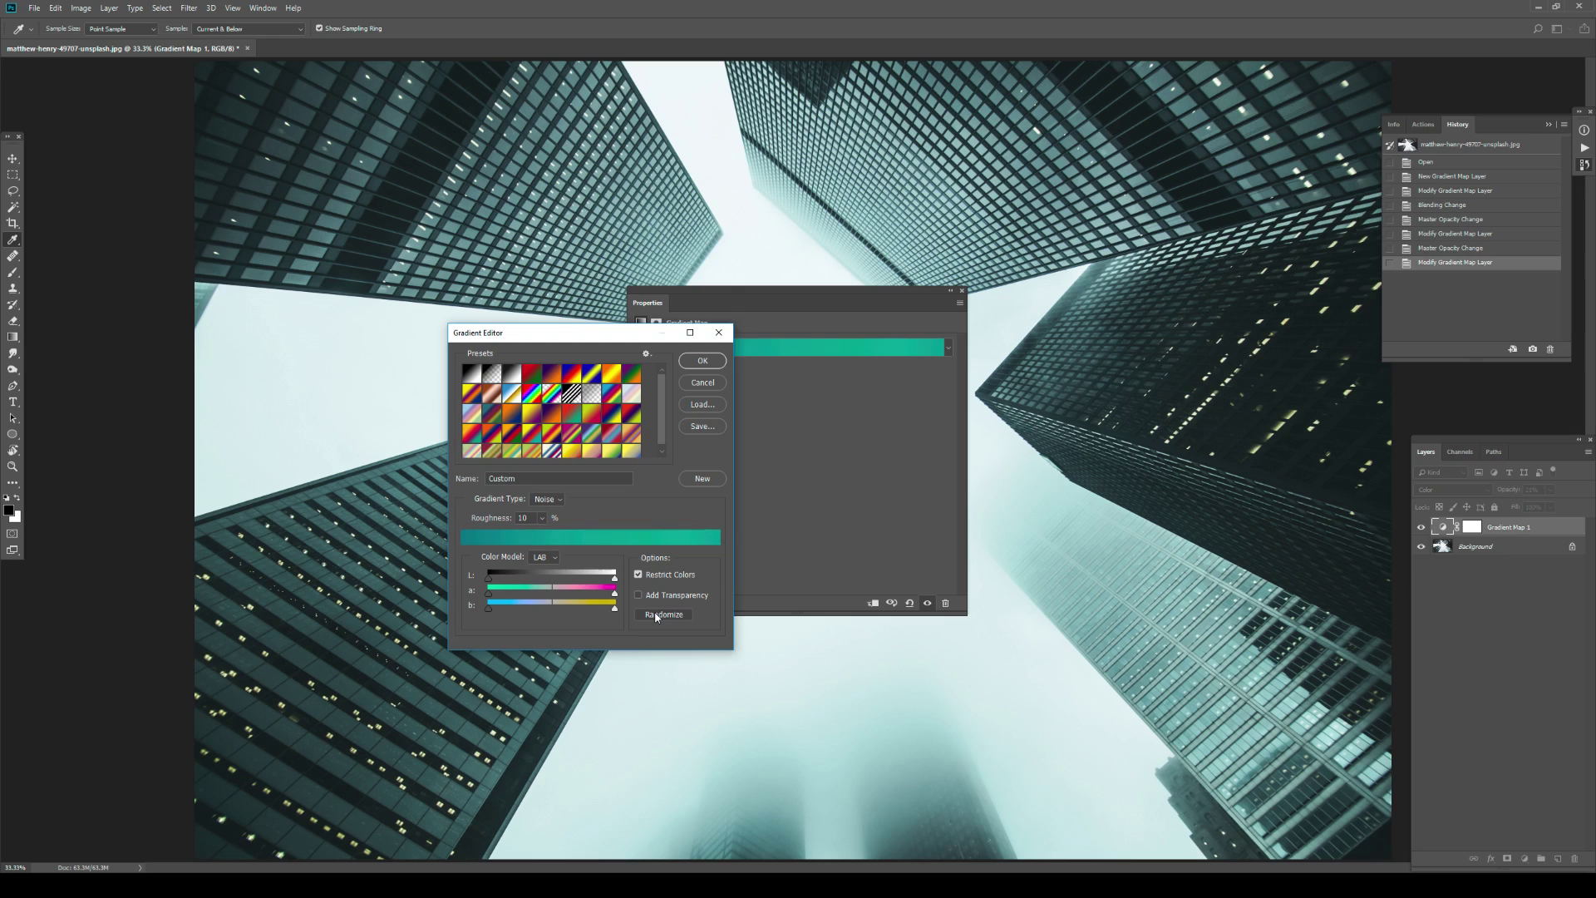
click(656, 615)
click(656, 615)
click(656, 615)
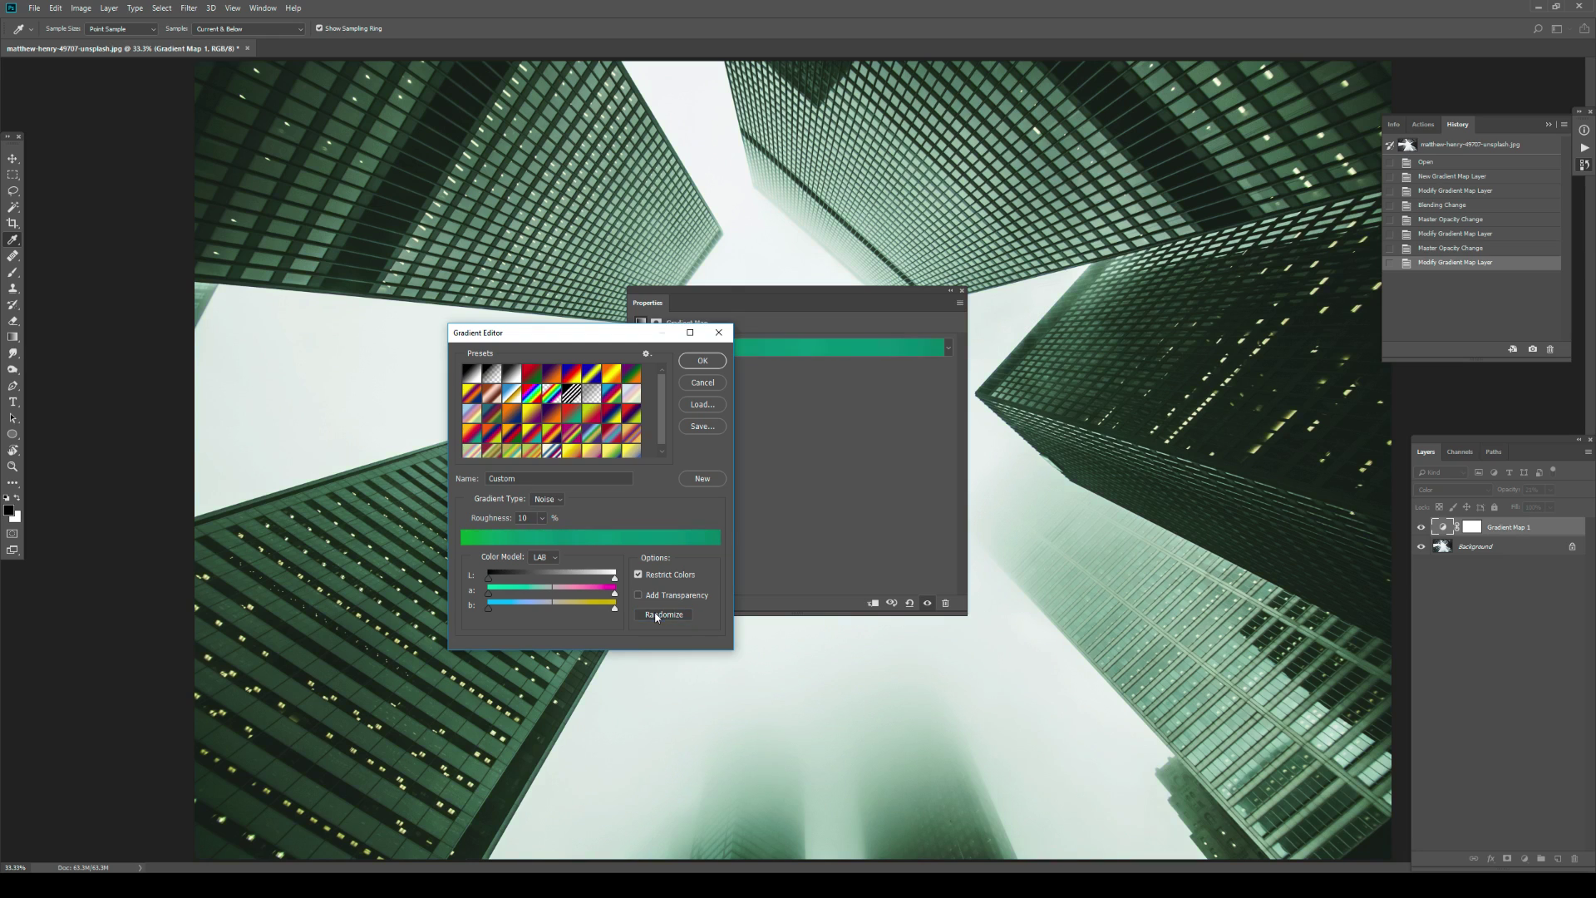
click(656, 615)
click(656, 615)
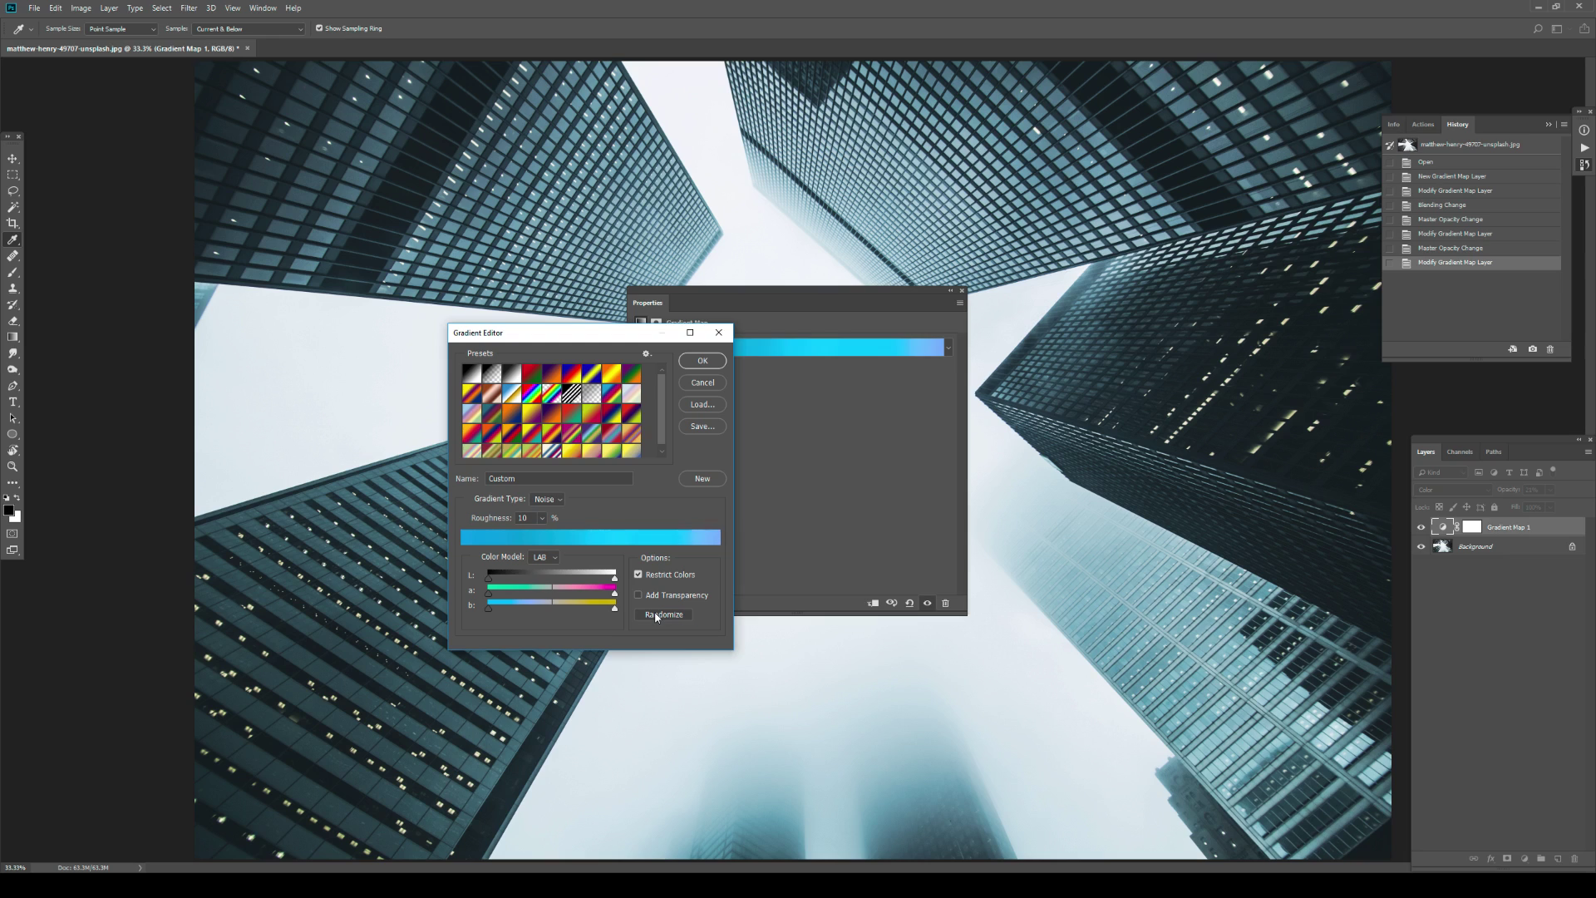
click(655, 615)
click(655, 615)
click(656, 615)
click(656, 615)
click(655, 615)
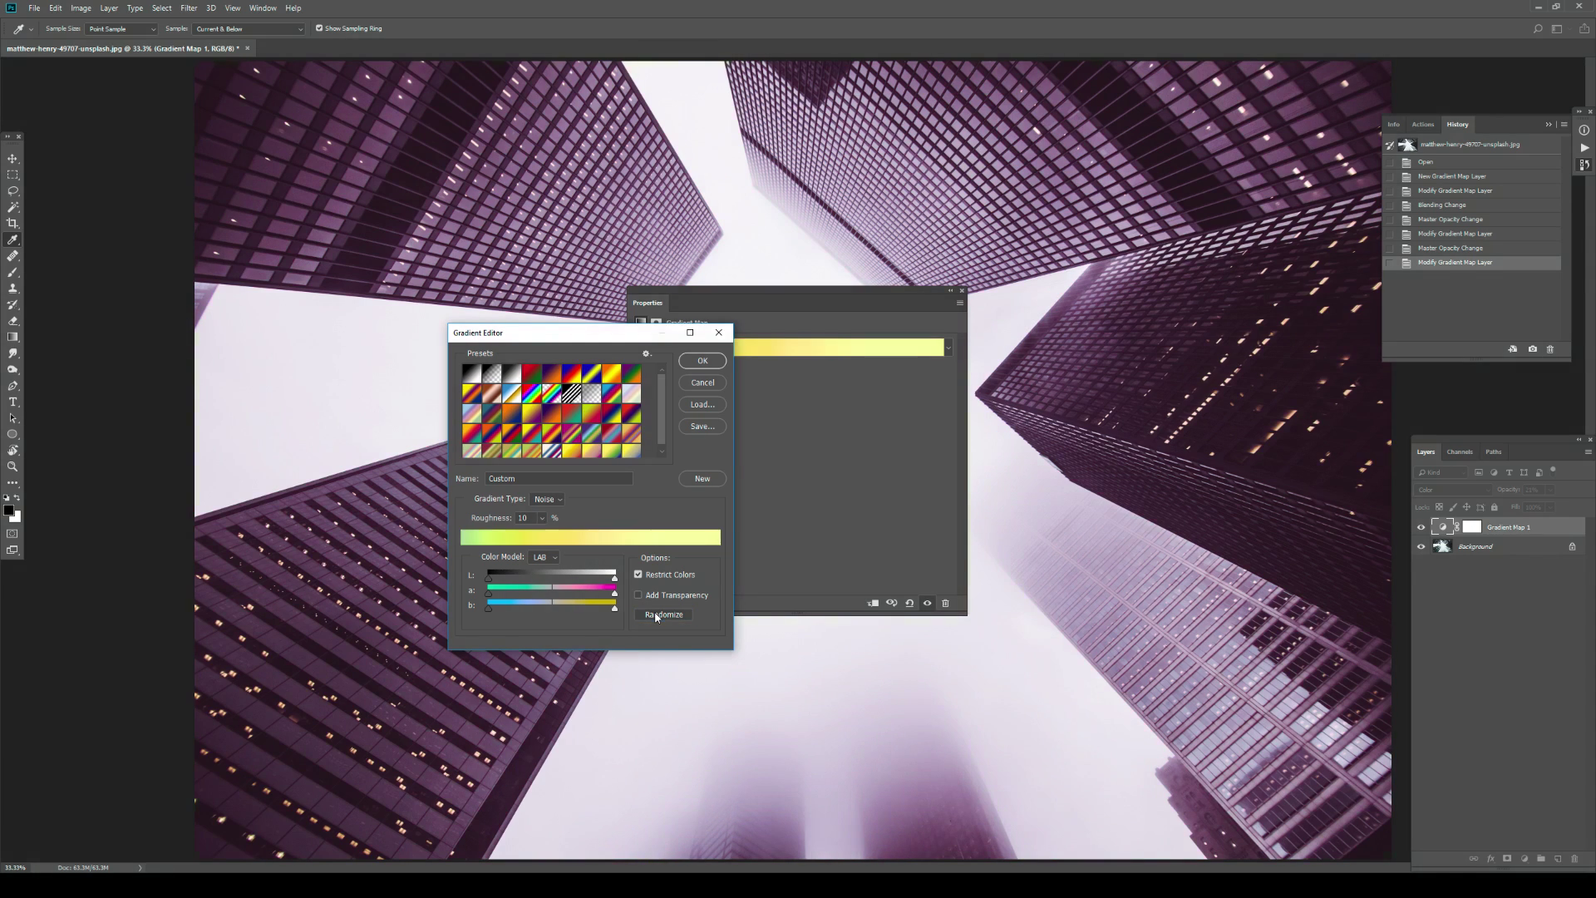
click(701, 360)
key(z)
click(962, 290)
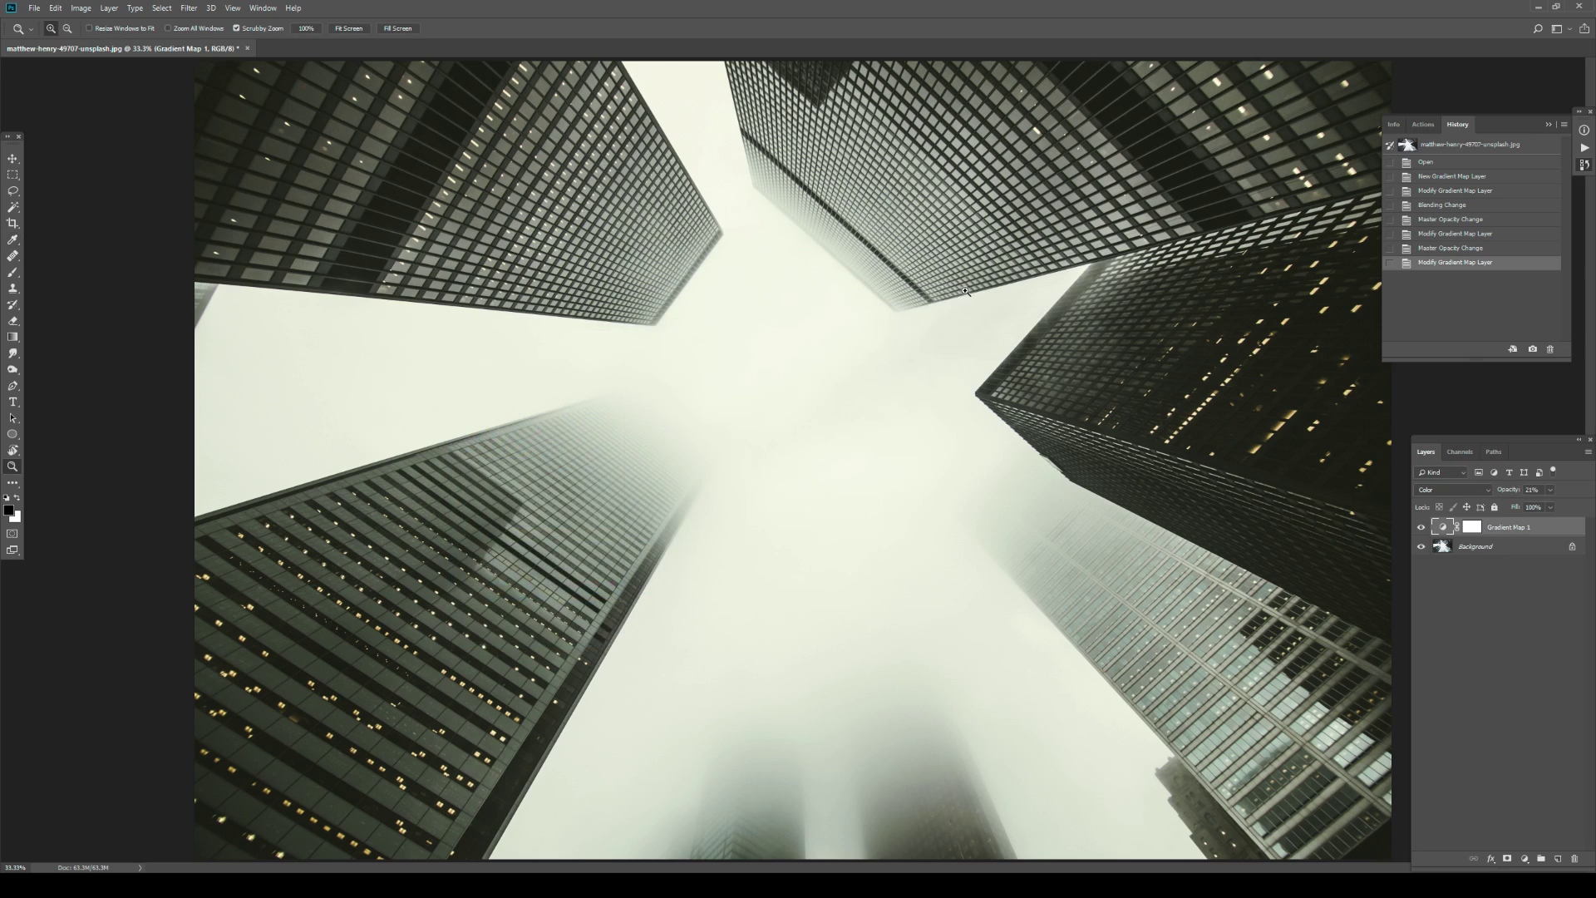